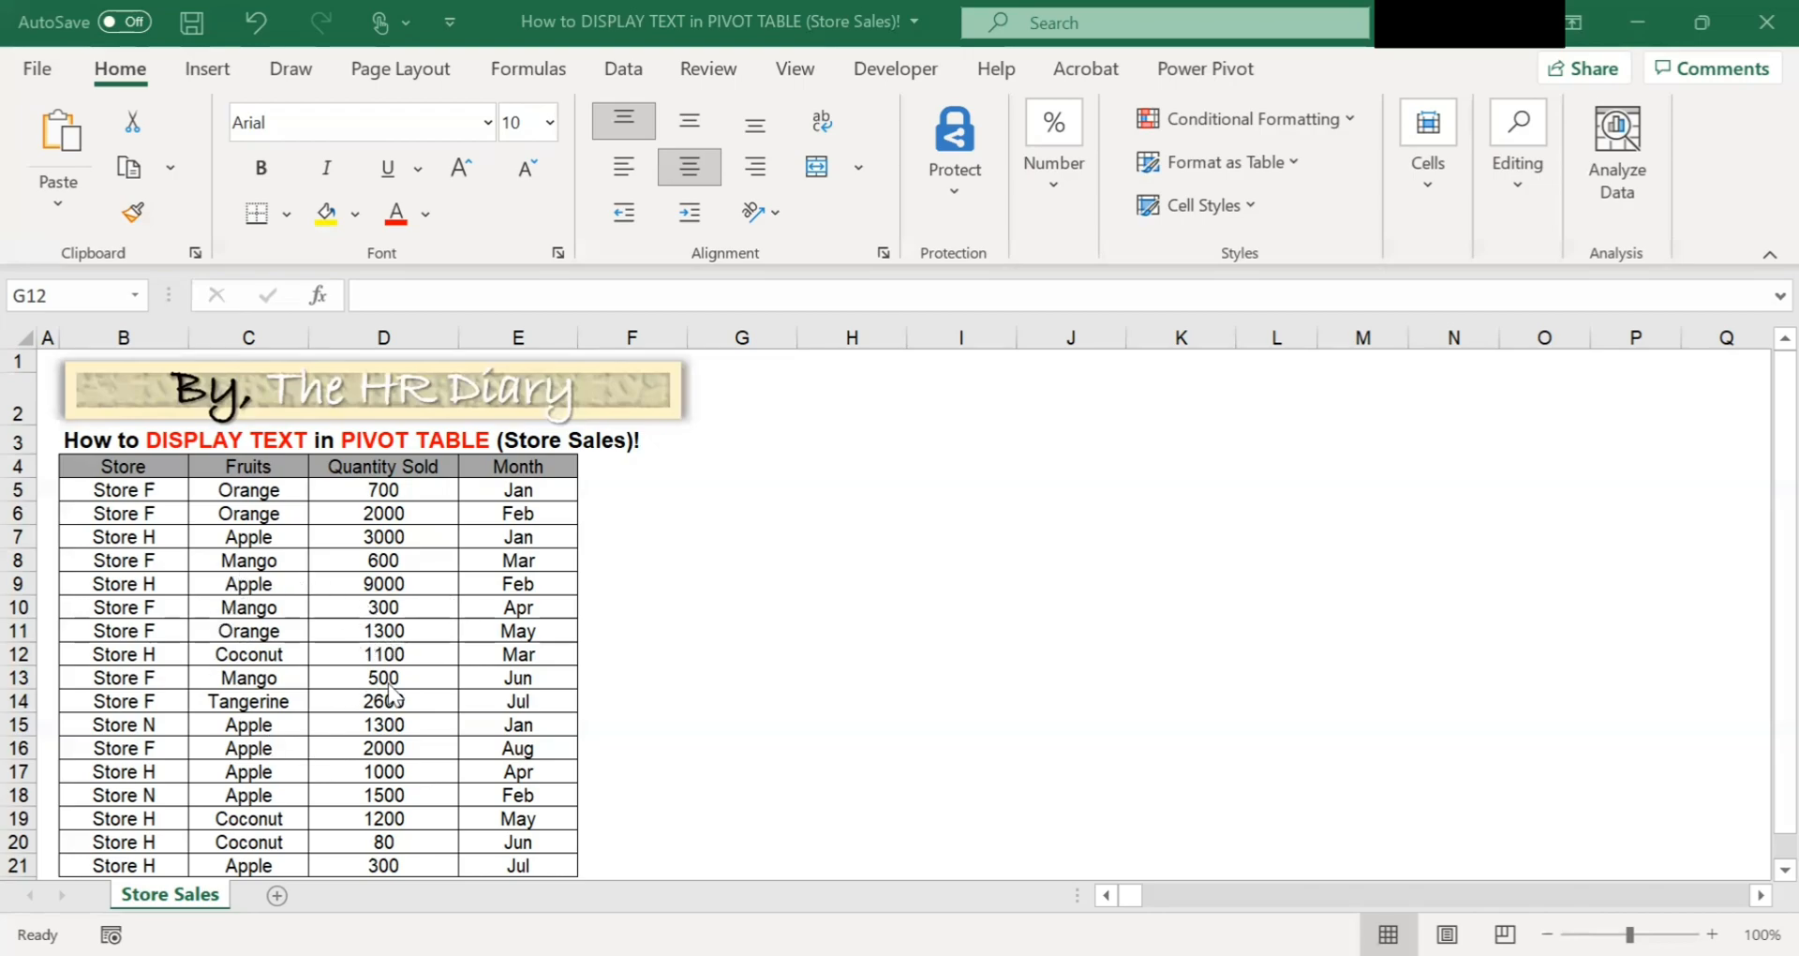
Convert the store sales data in B4:E21 into a table with headers.
click(272, 542)
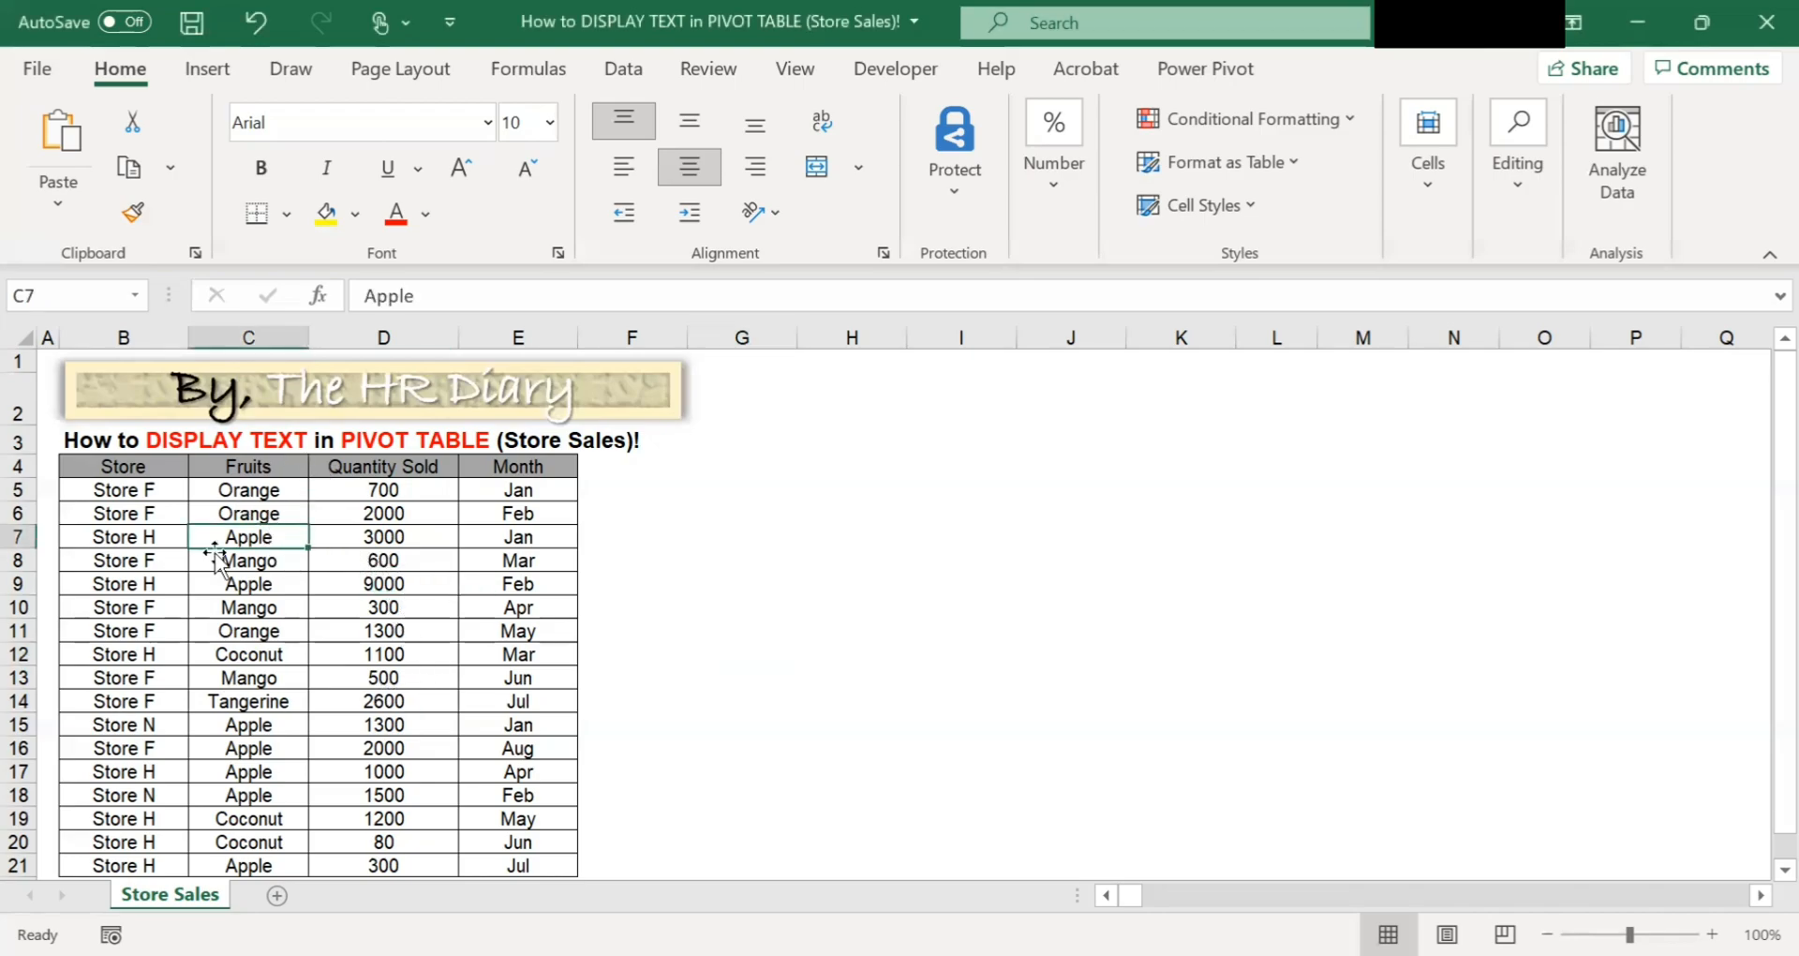
click(220, 77)
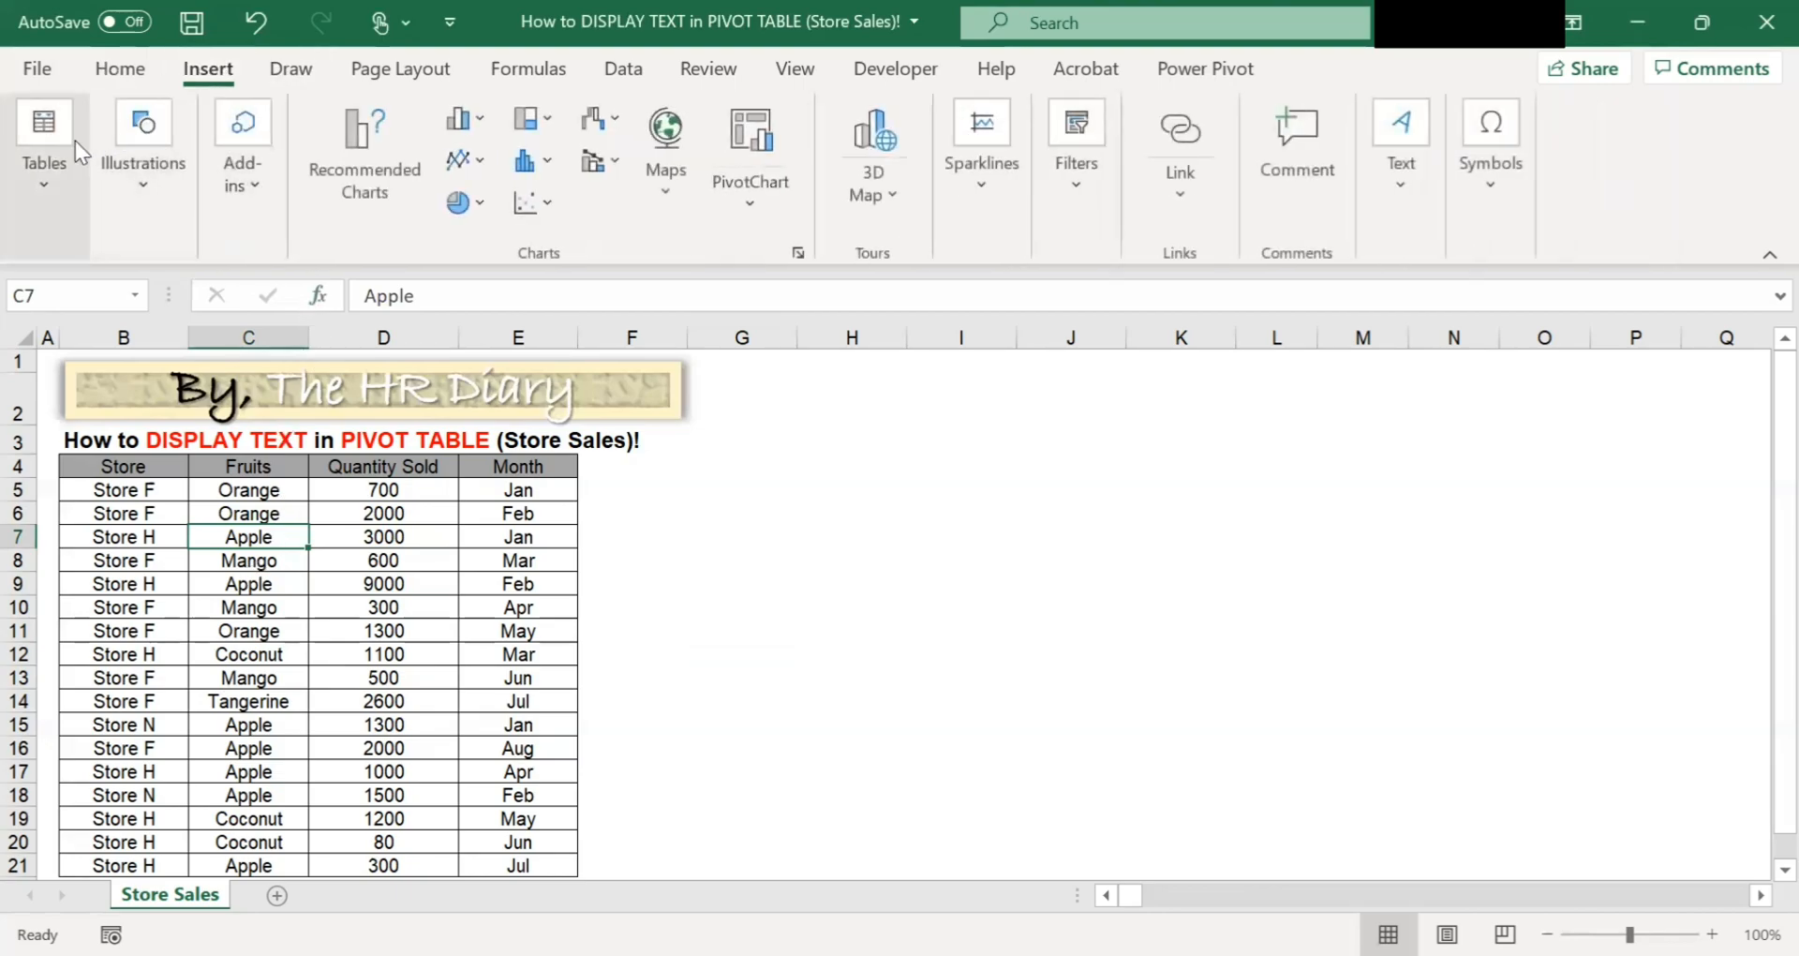
click(44, 160)
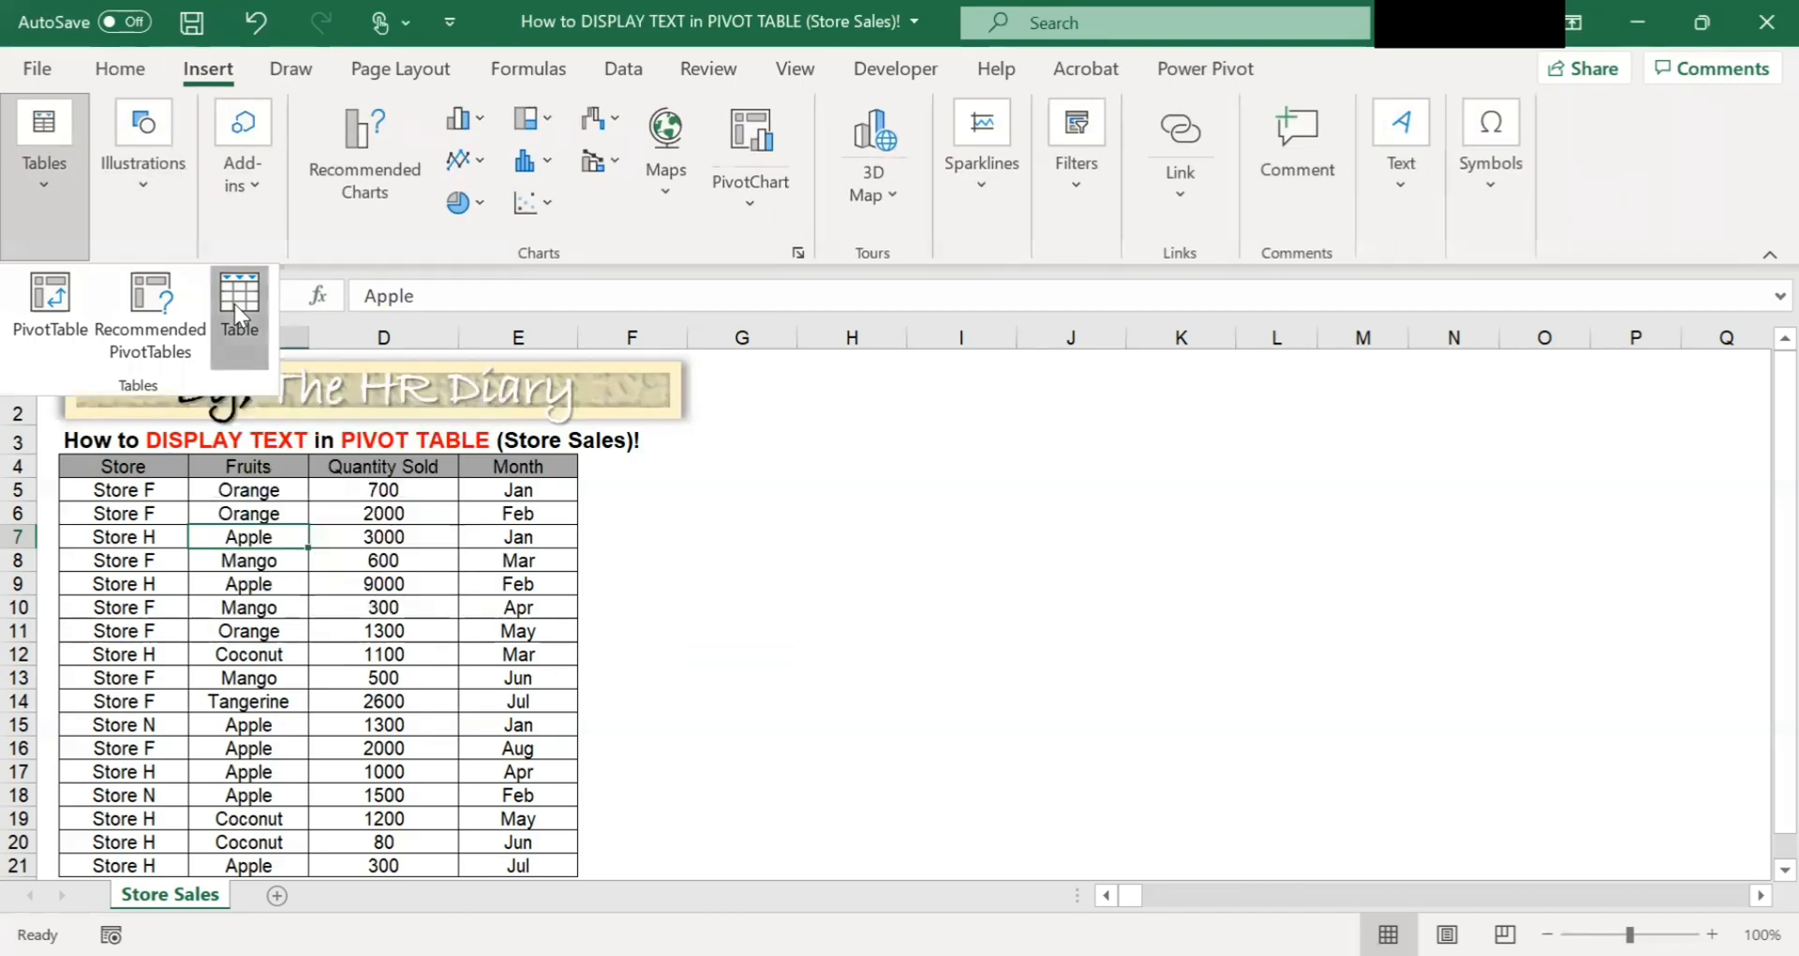
click(237, 303)
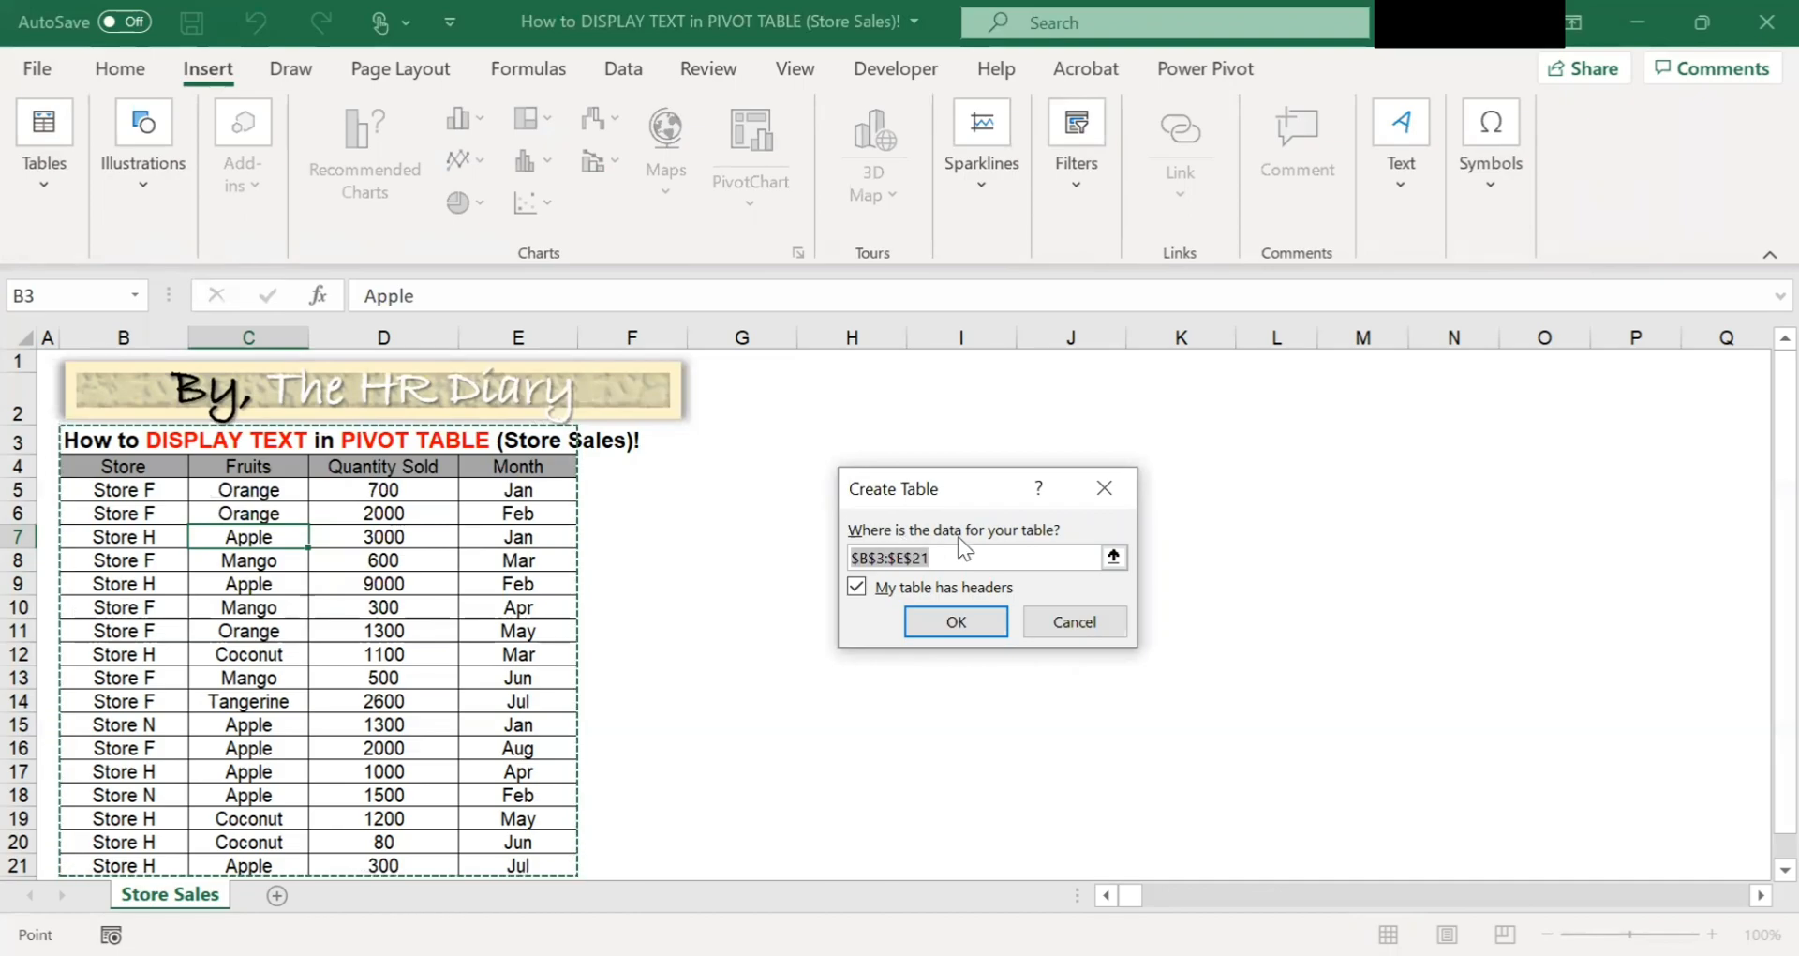
click(1114, 557)
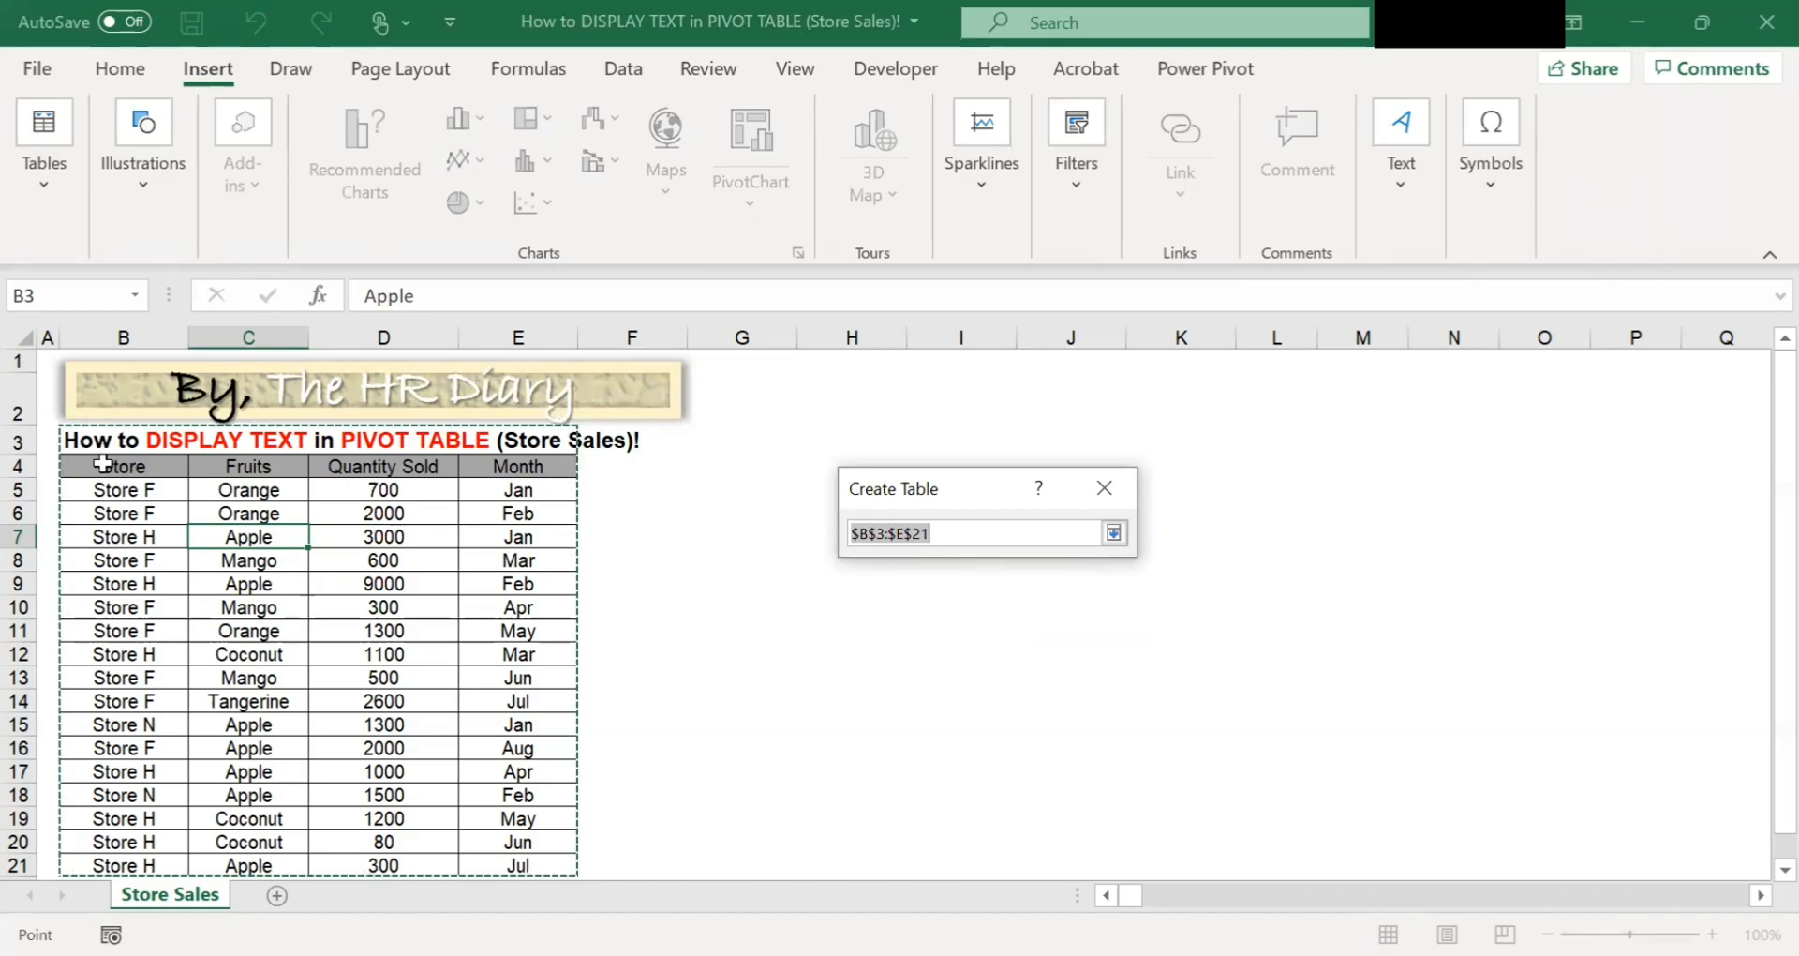
click(122, 466)
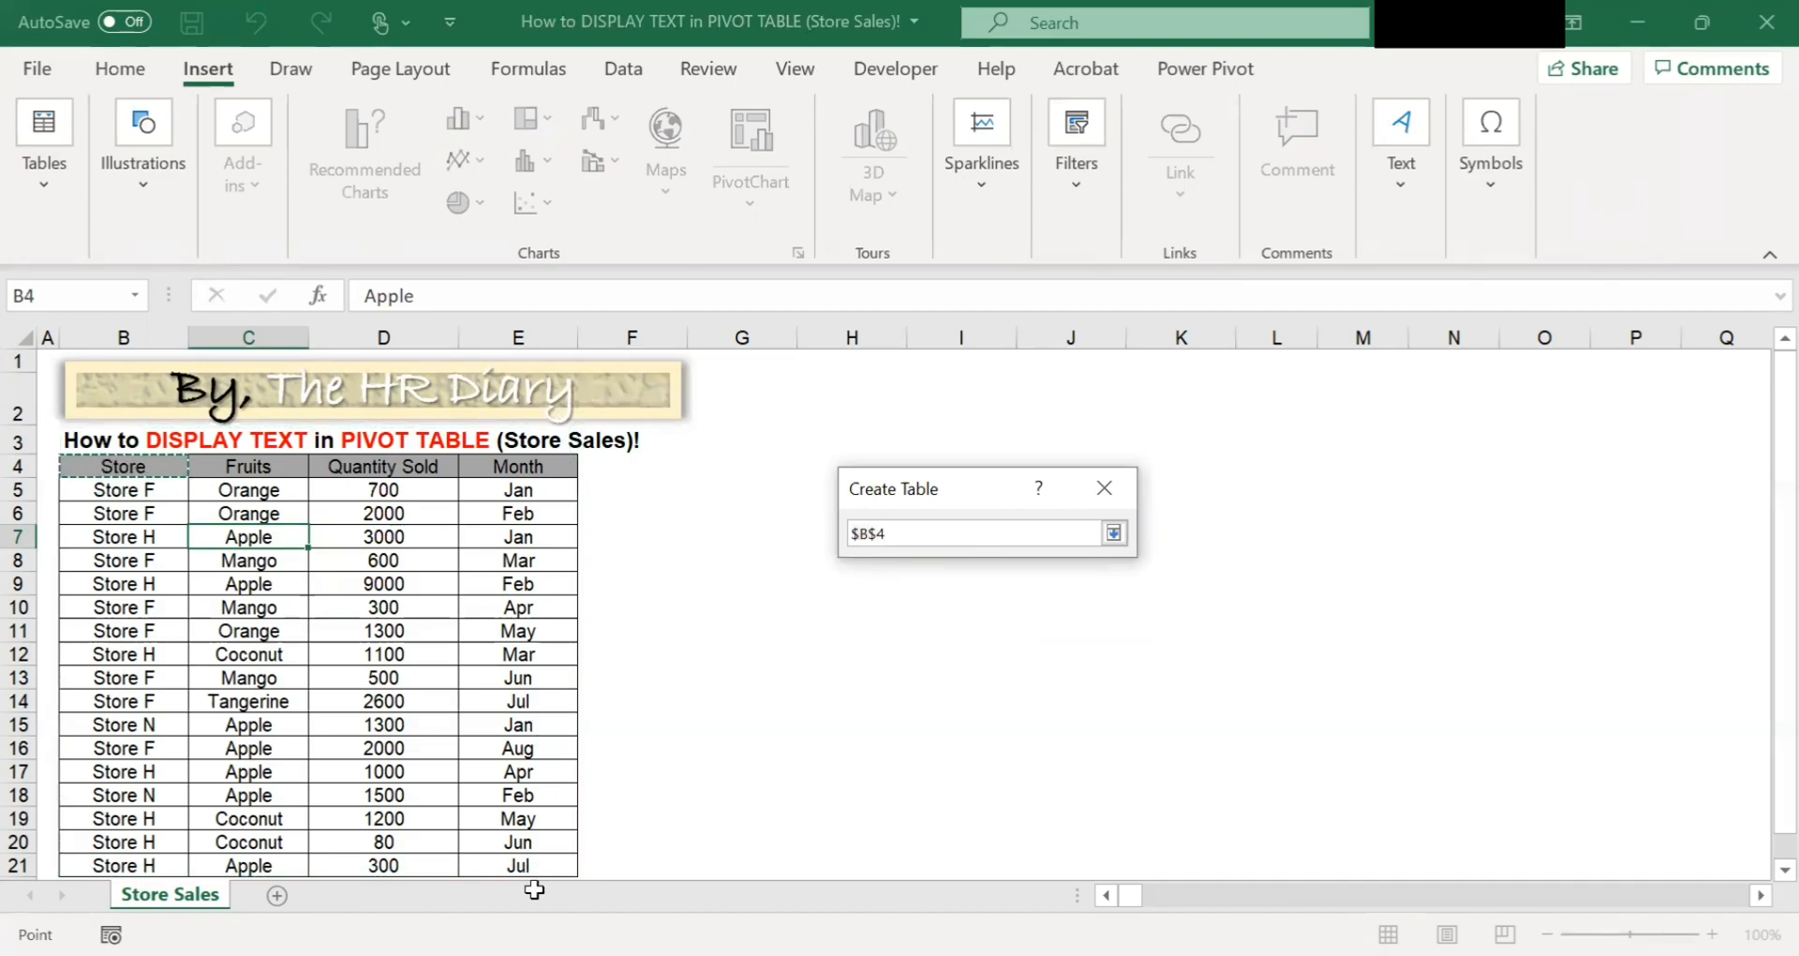
drag(535, 890, 518, 865)
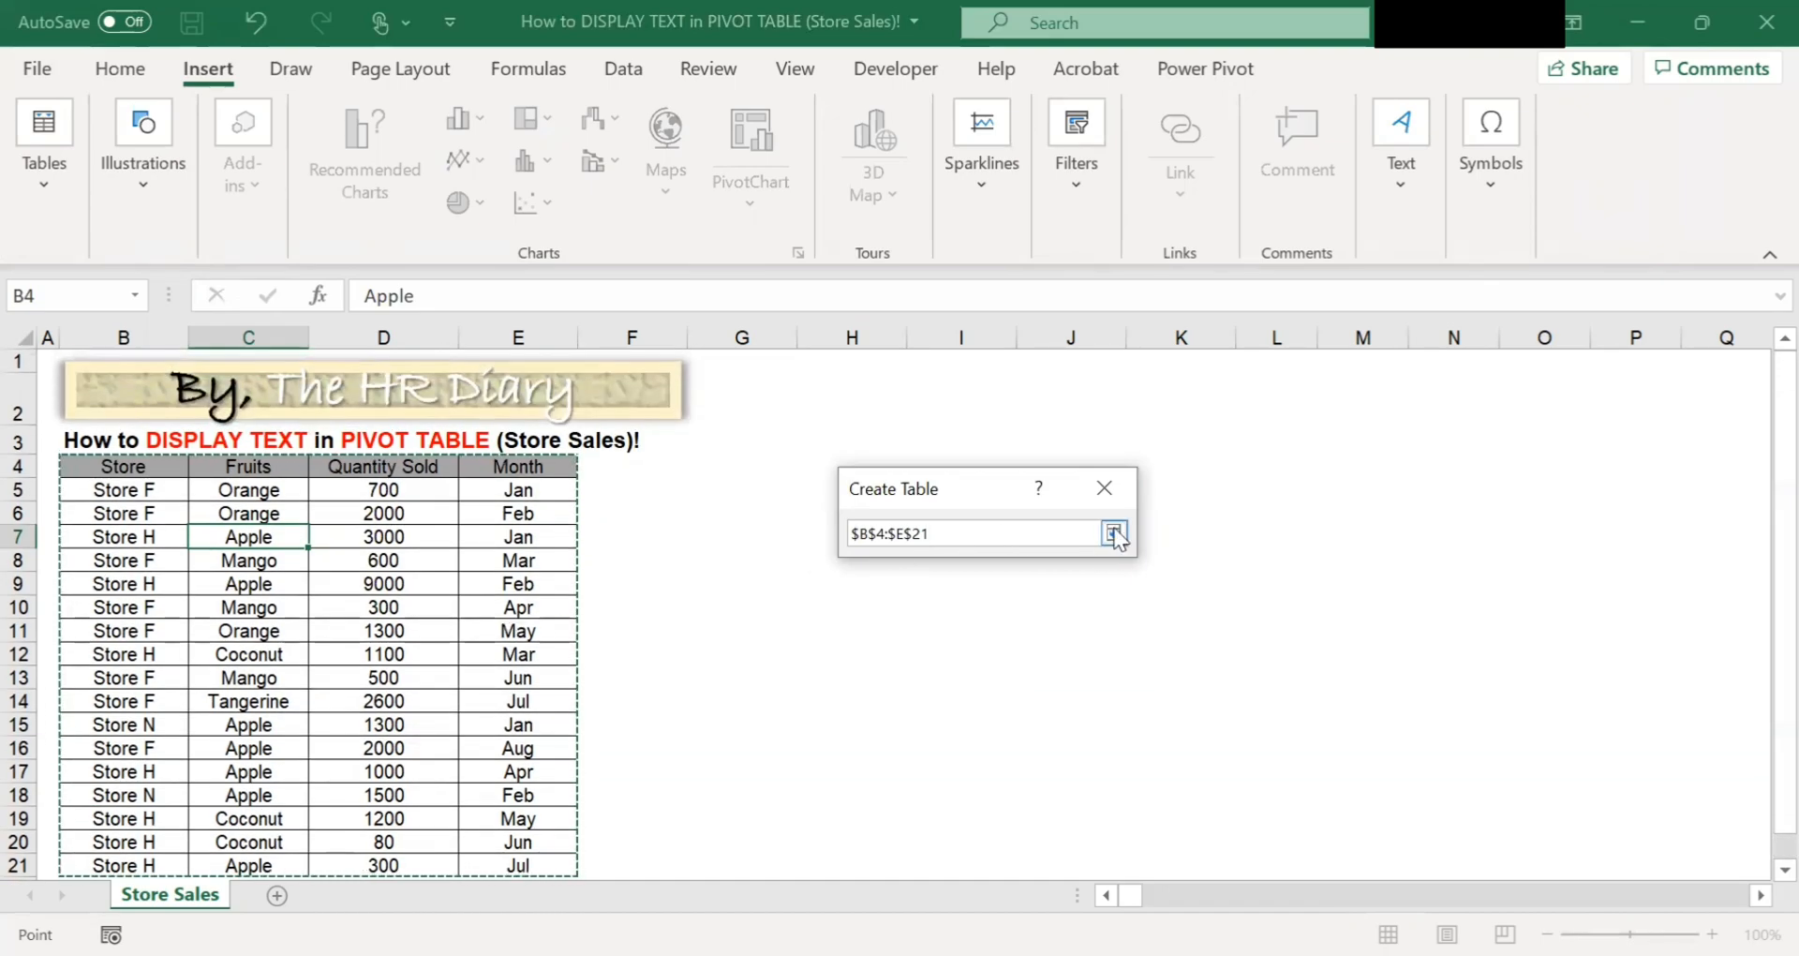
key(Return)
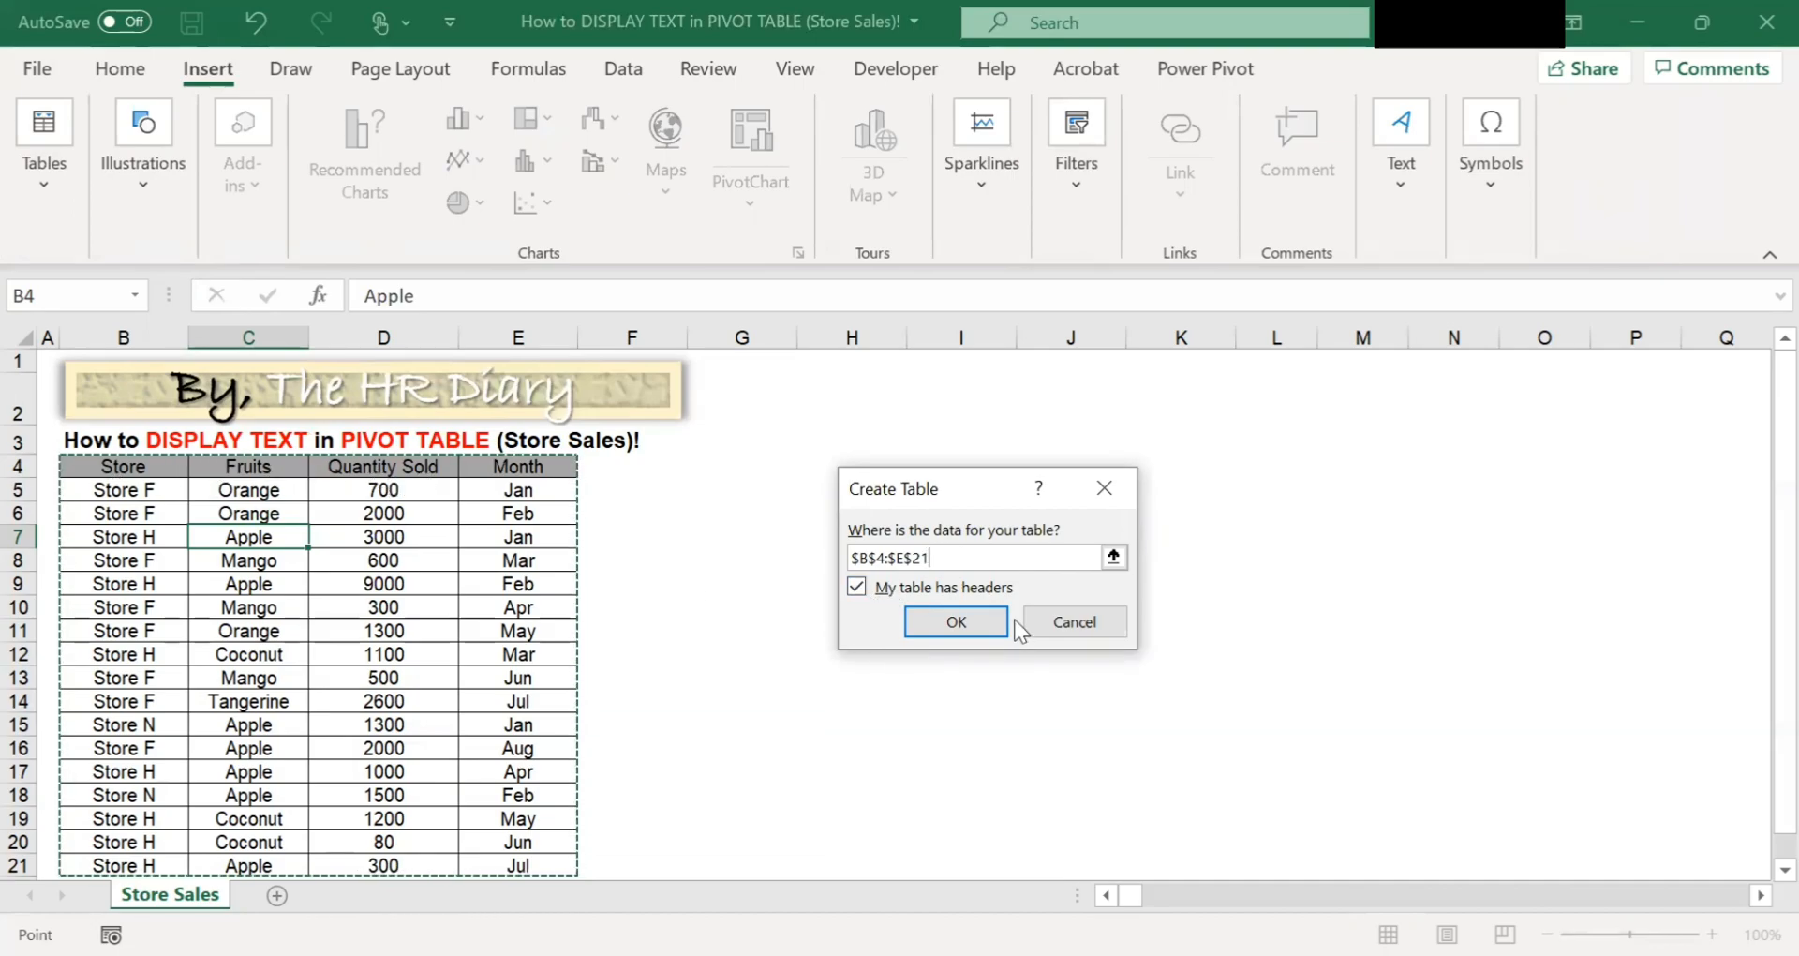
click(961, 619)
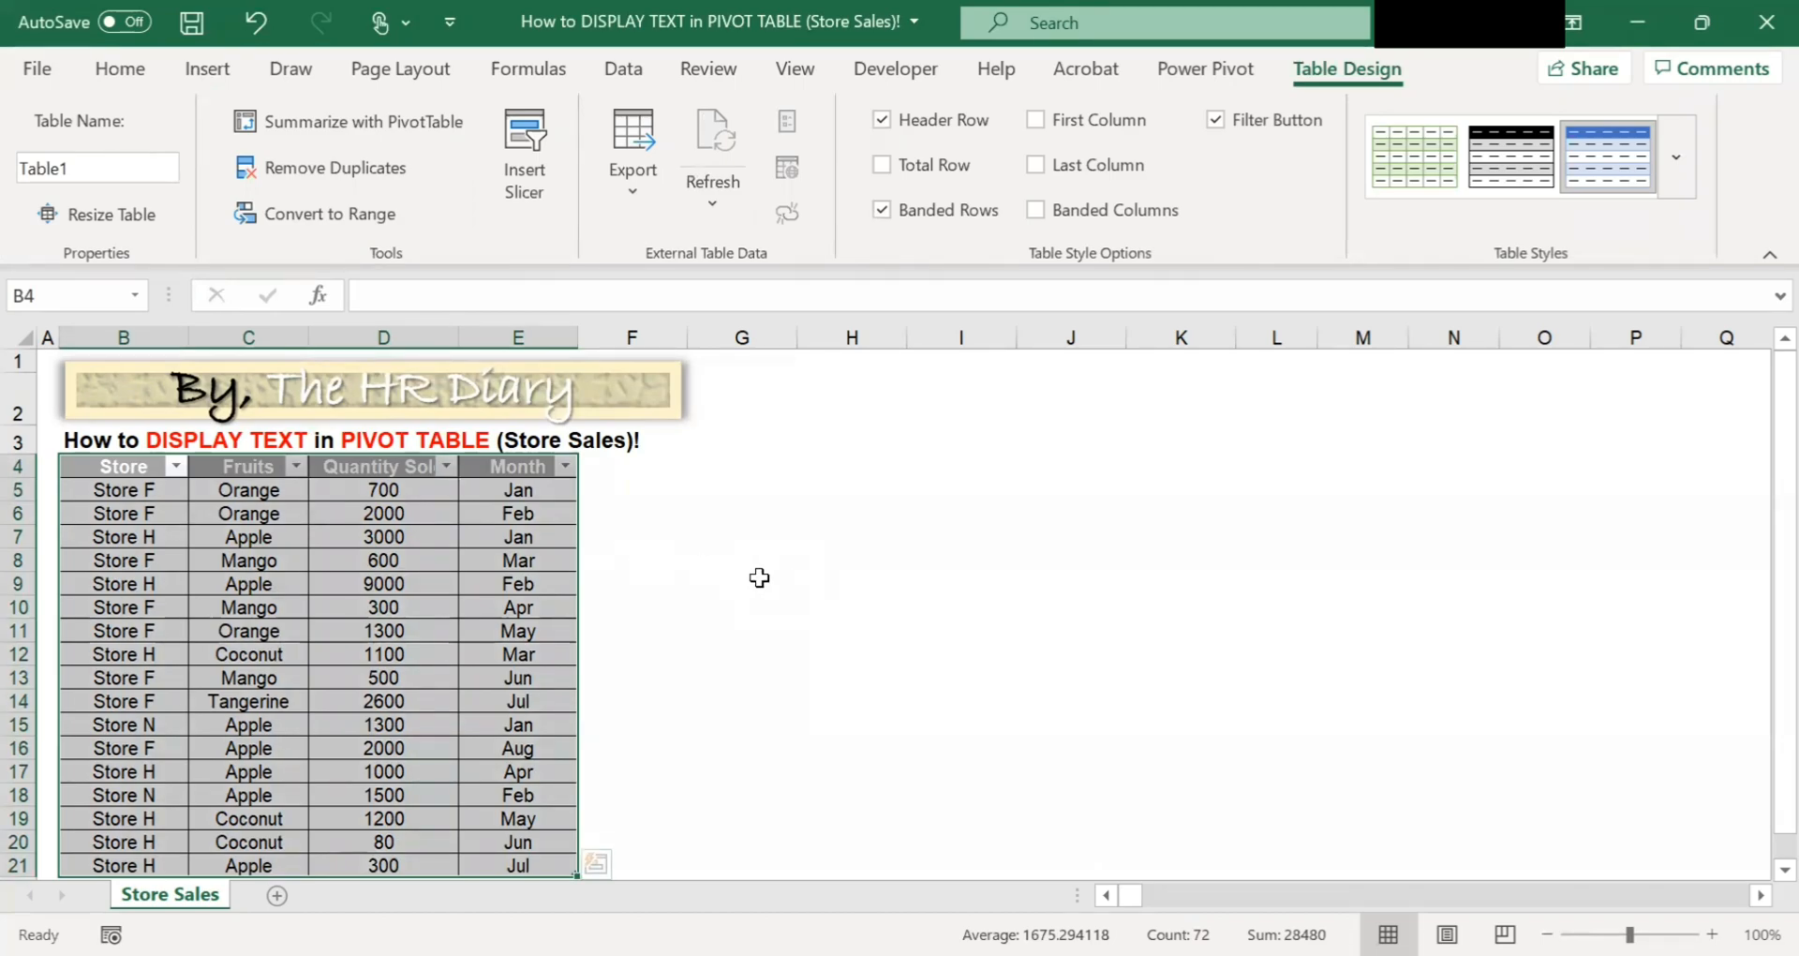
Start creating a PivotTable with Table1 as its source.
click(219, 75)
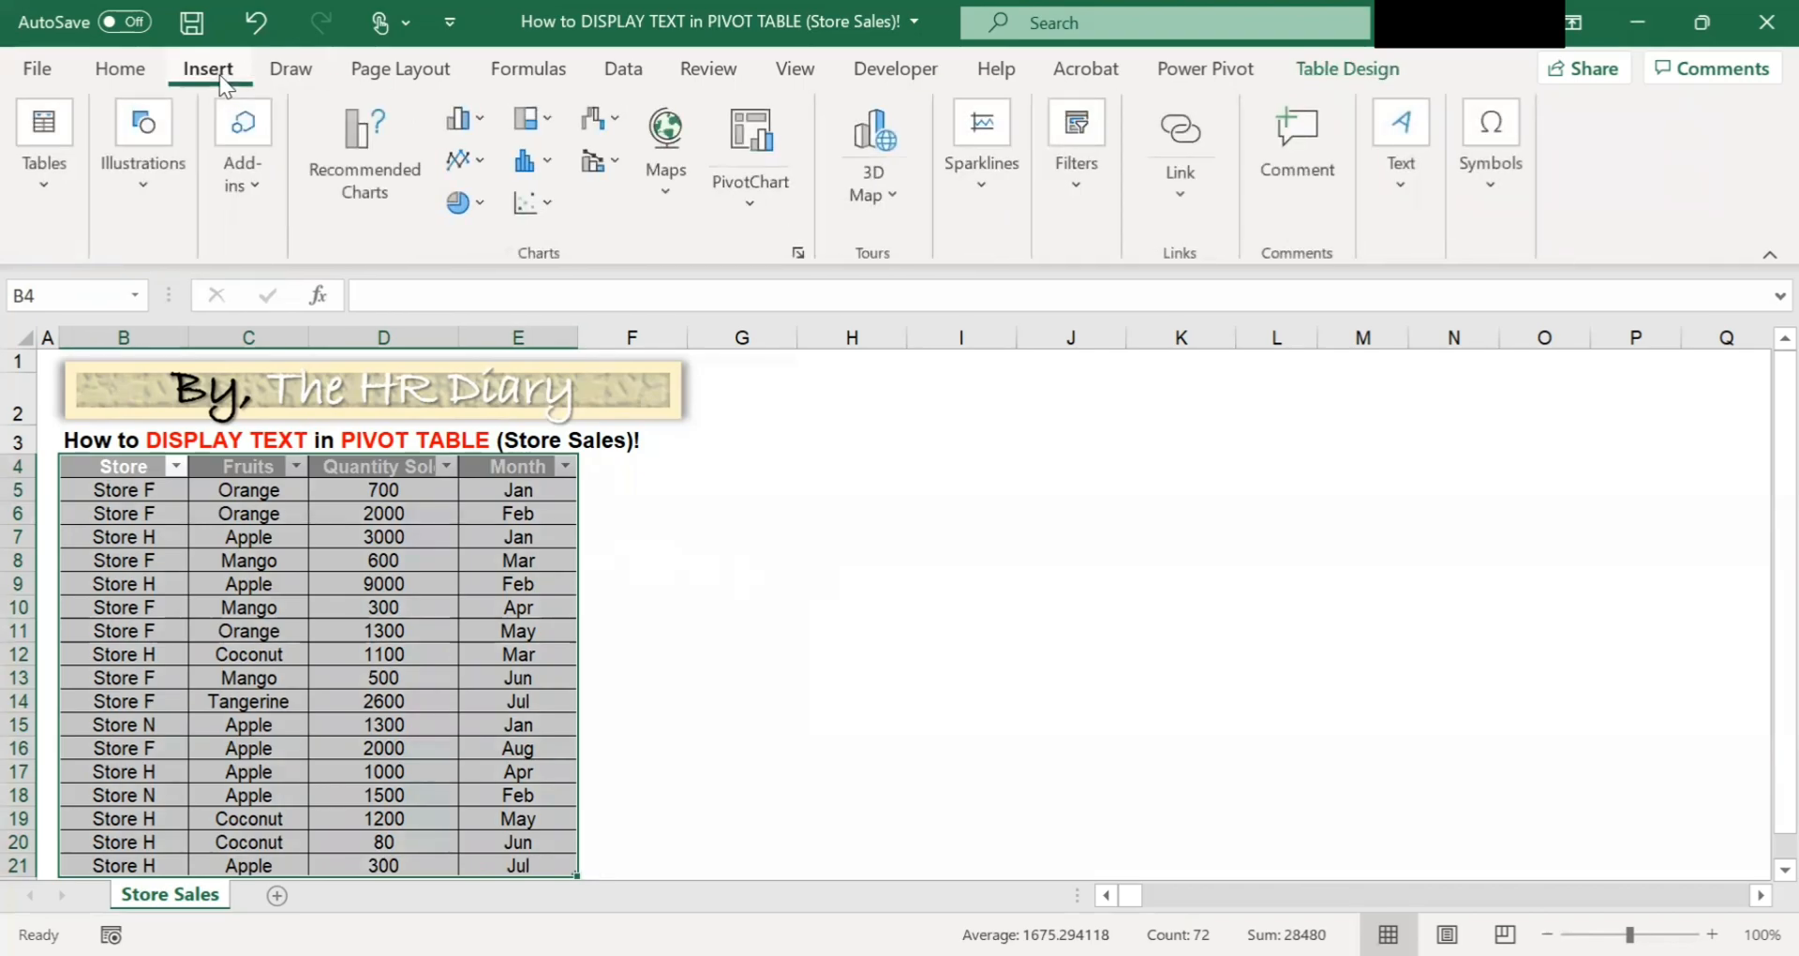
click(60, 189)
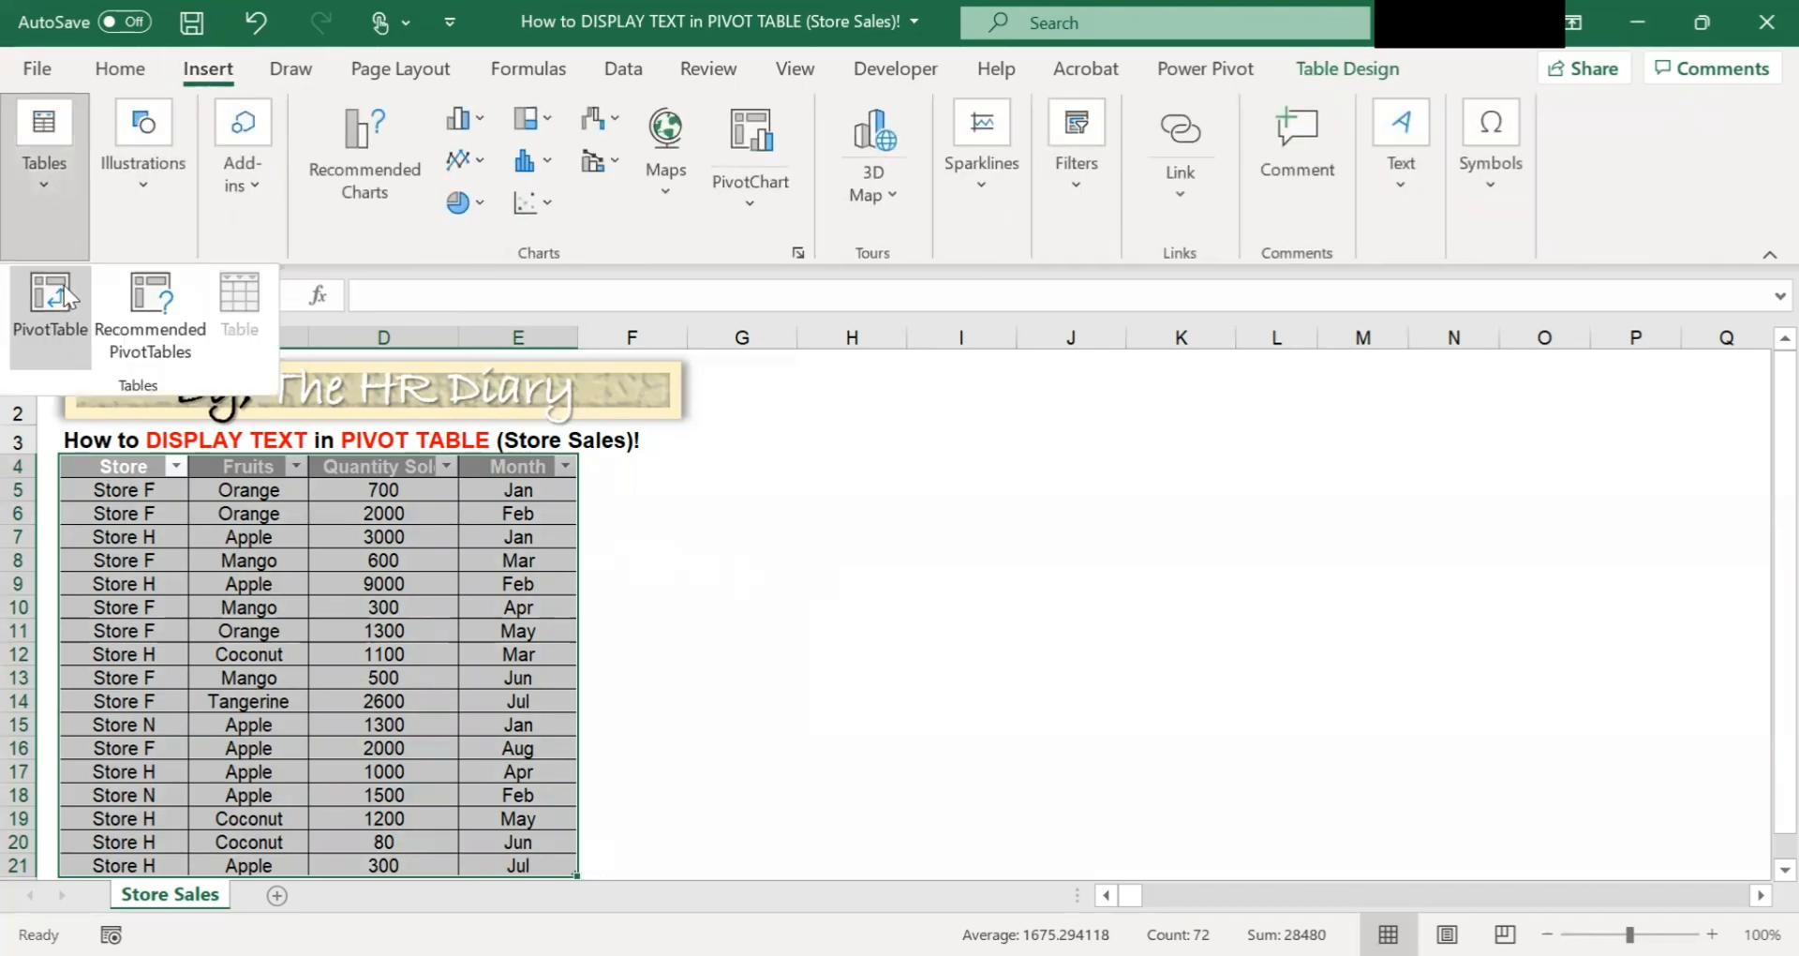
click(64, 285)
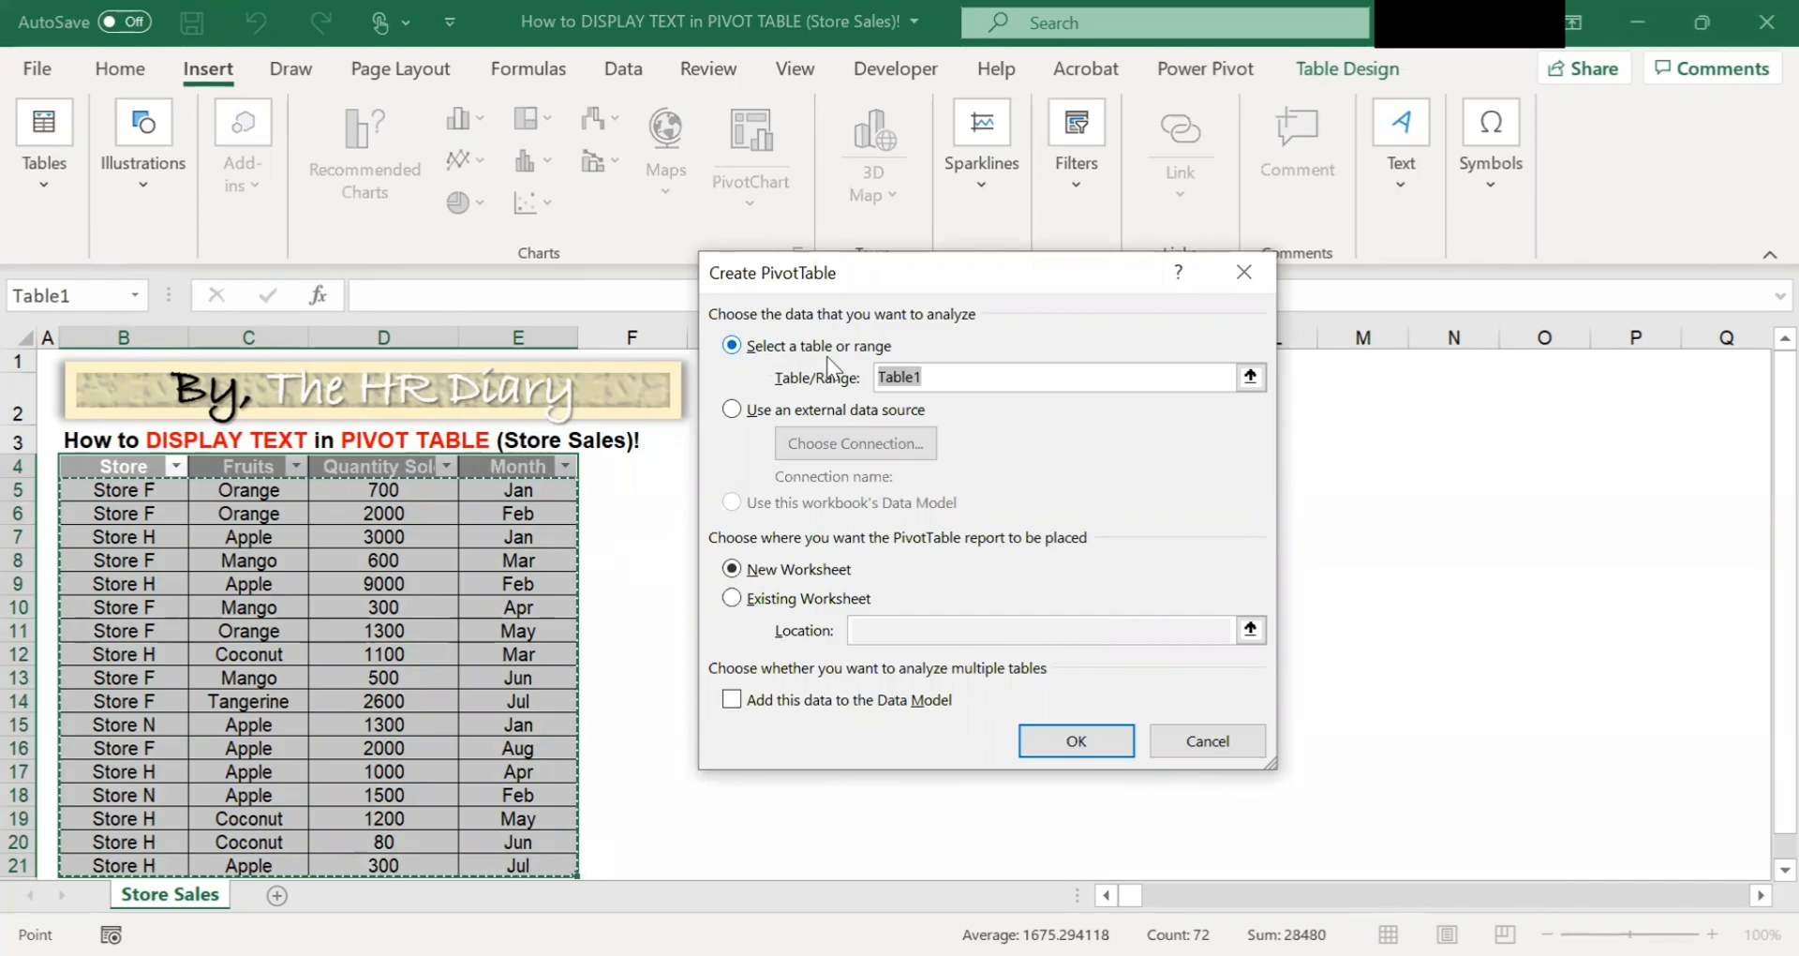
click(1261, 380)
click(145, 464)
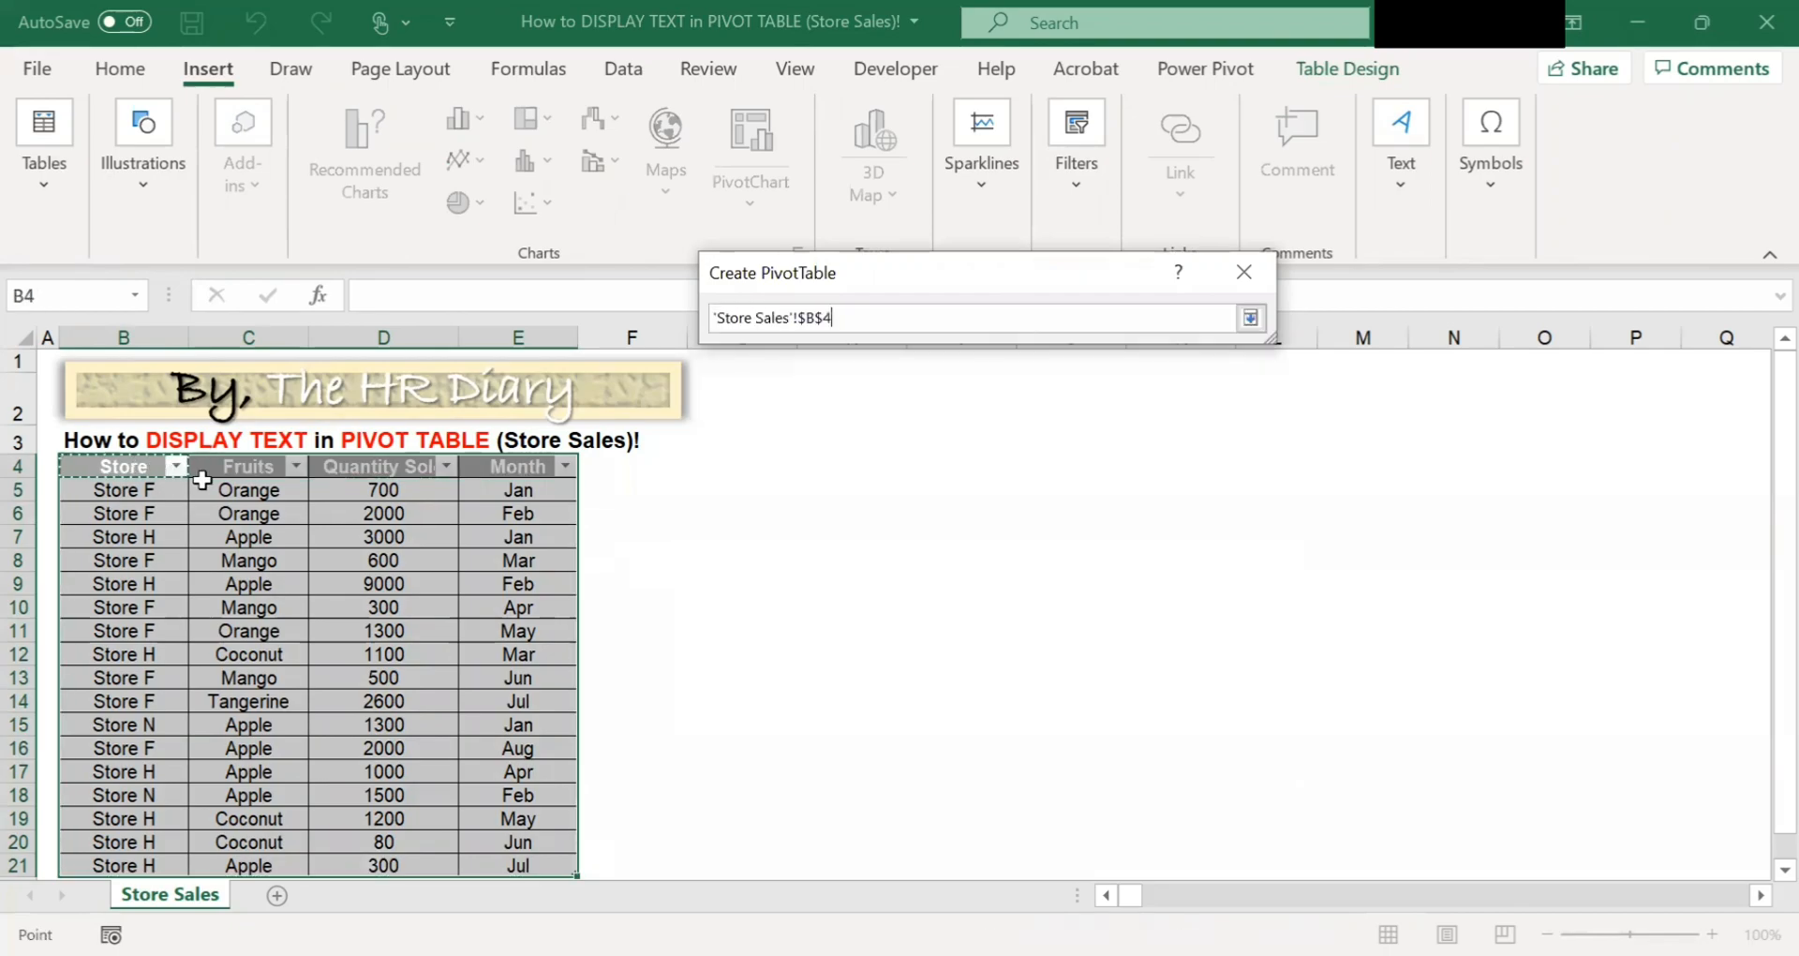
key(ctrl+a)
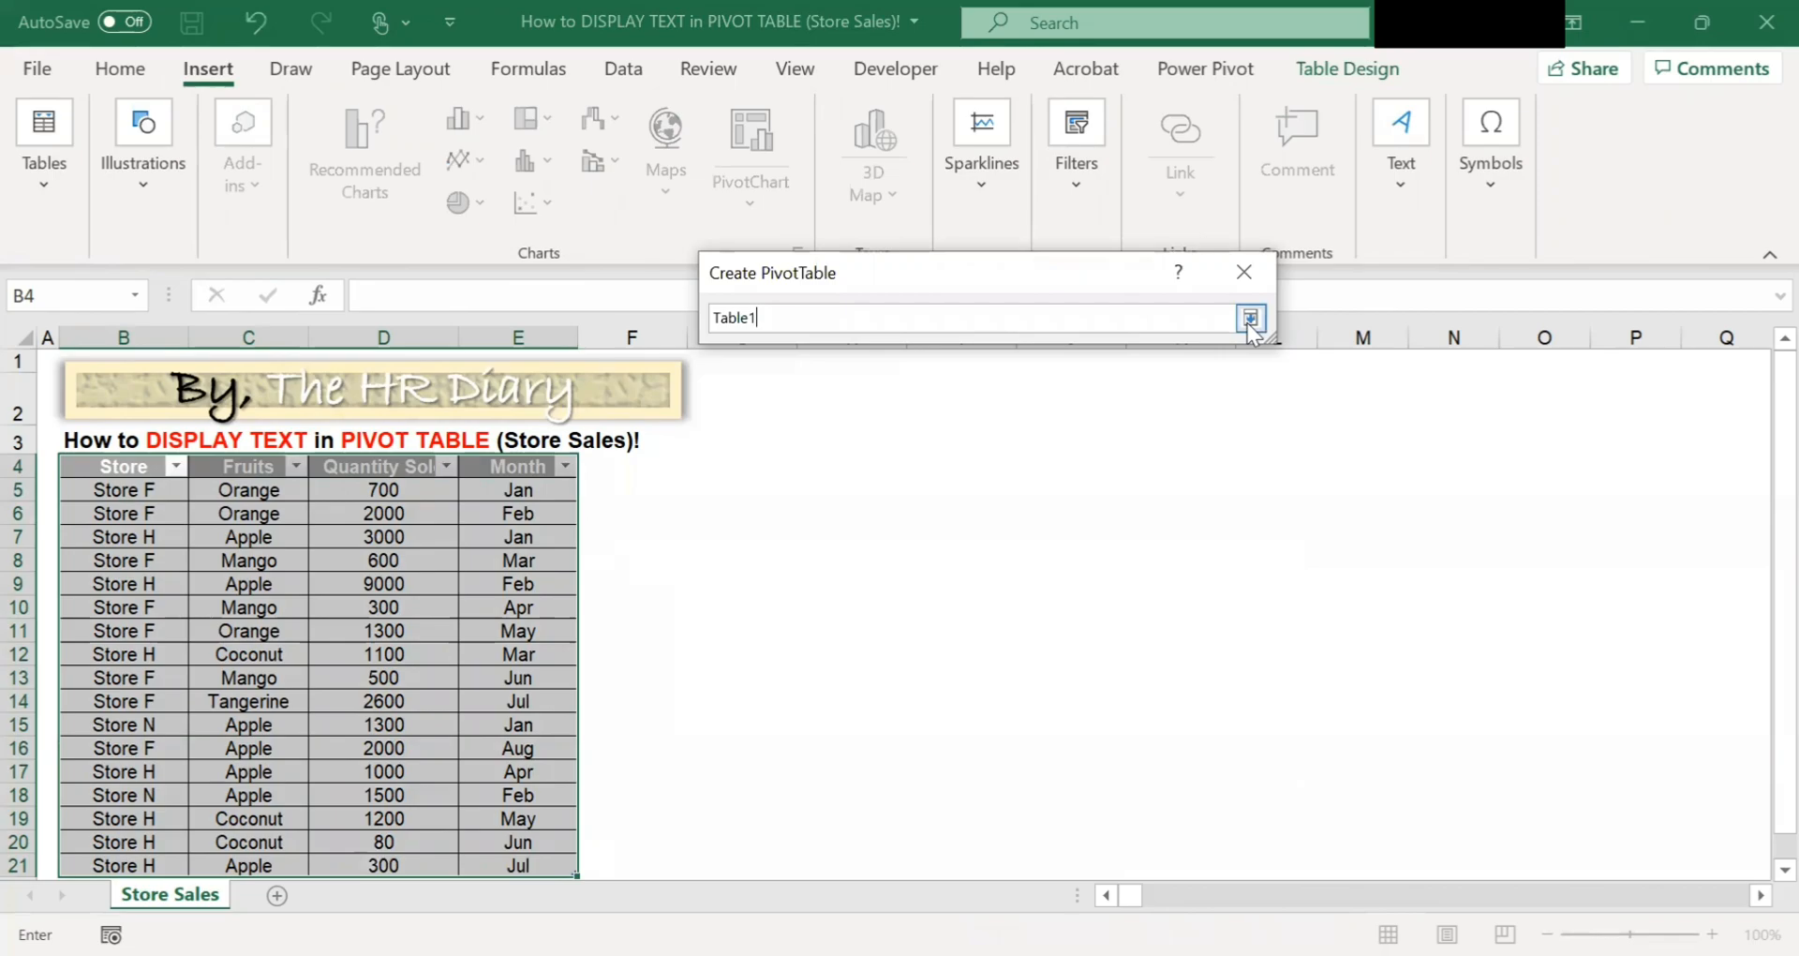
click(1251, 317)
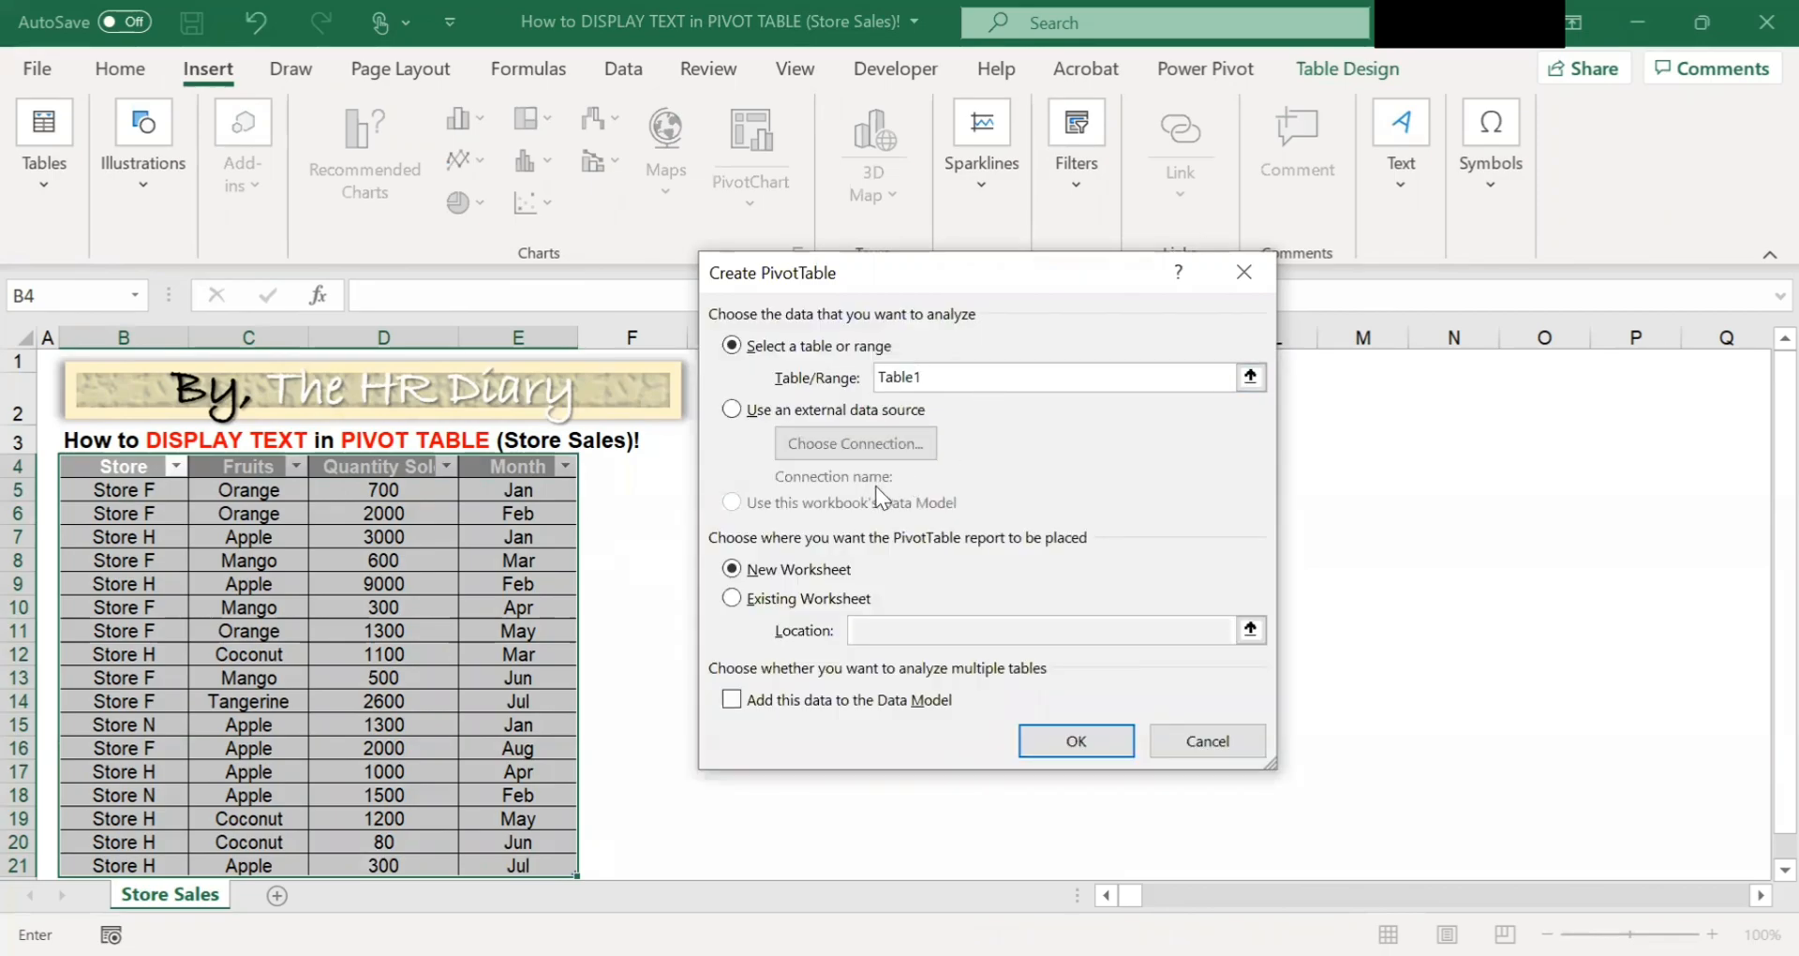
Place the PivotTable on the existing worksheet at G4 and add the data to the Data Model.
click(738, 602)
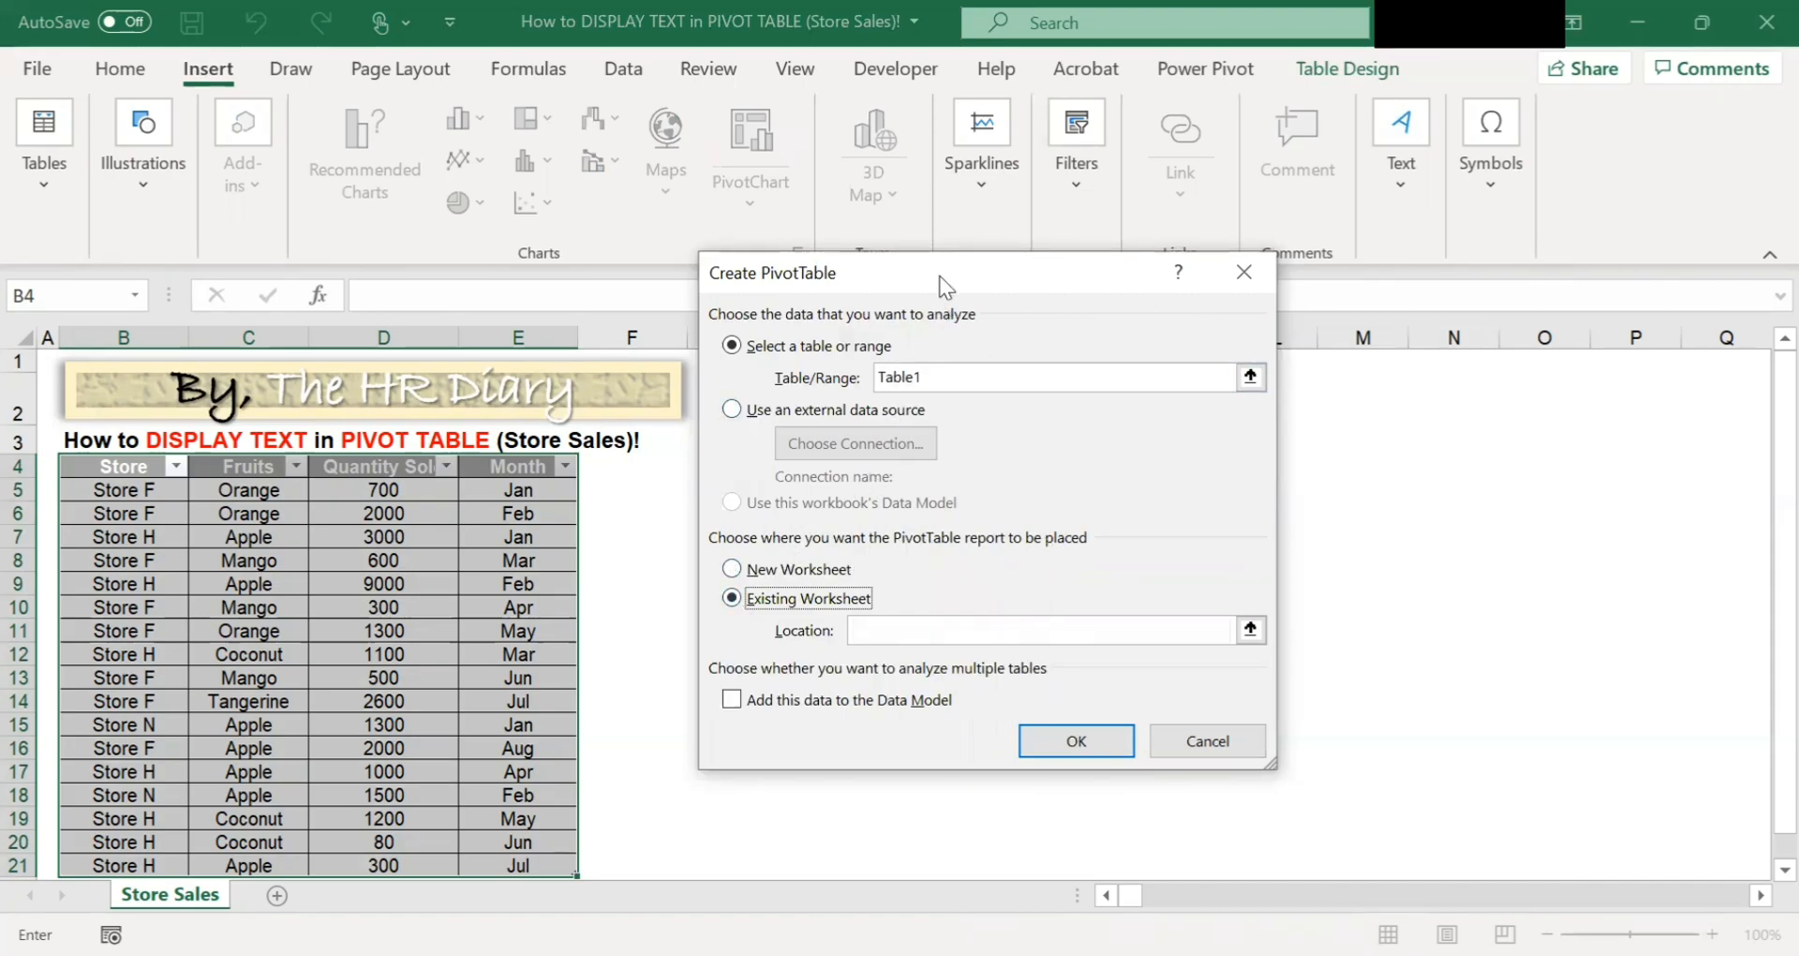
drag(941, 277, 1116, 273)
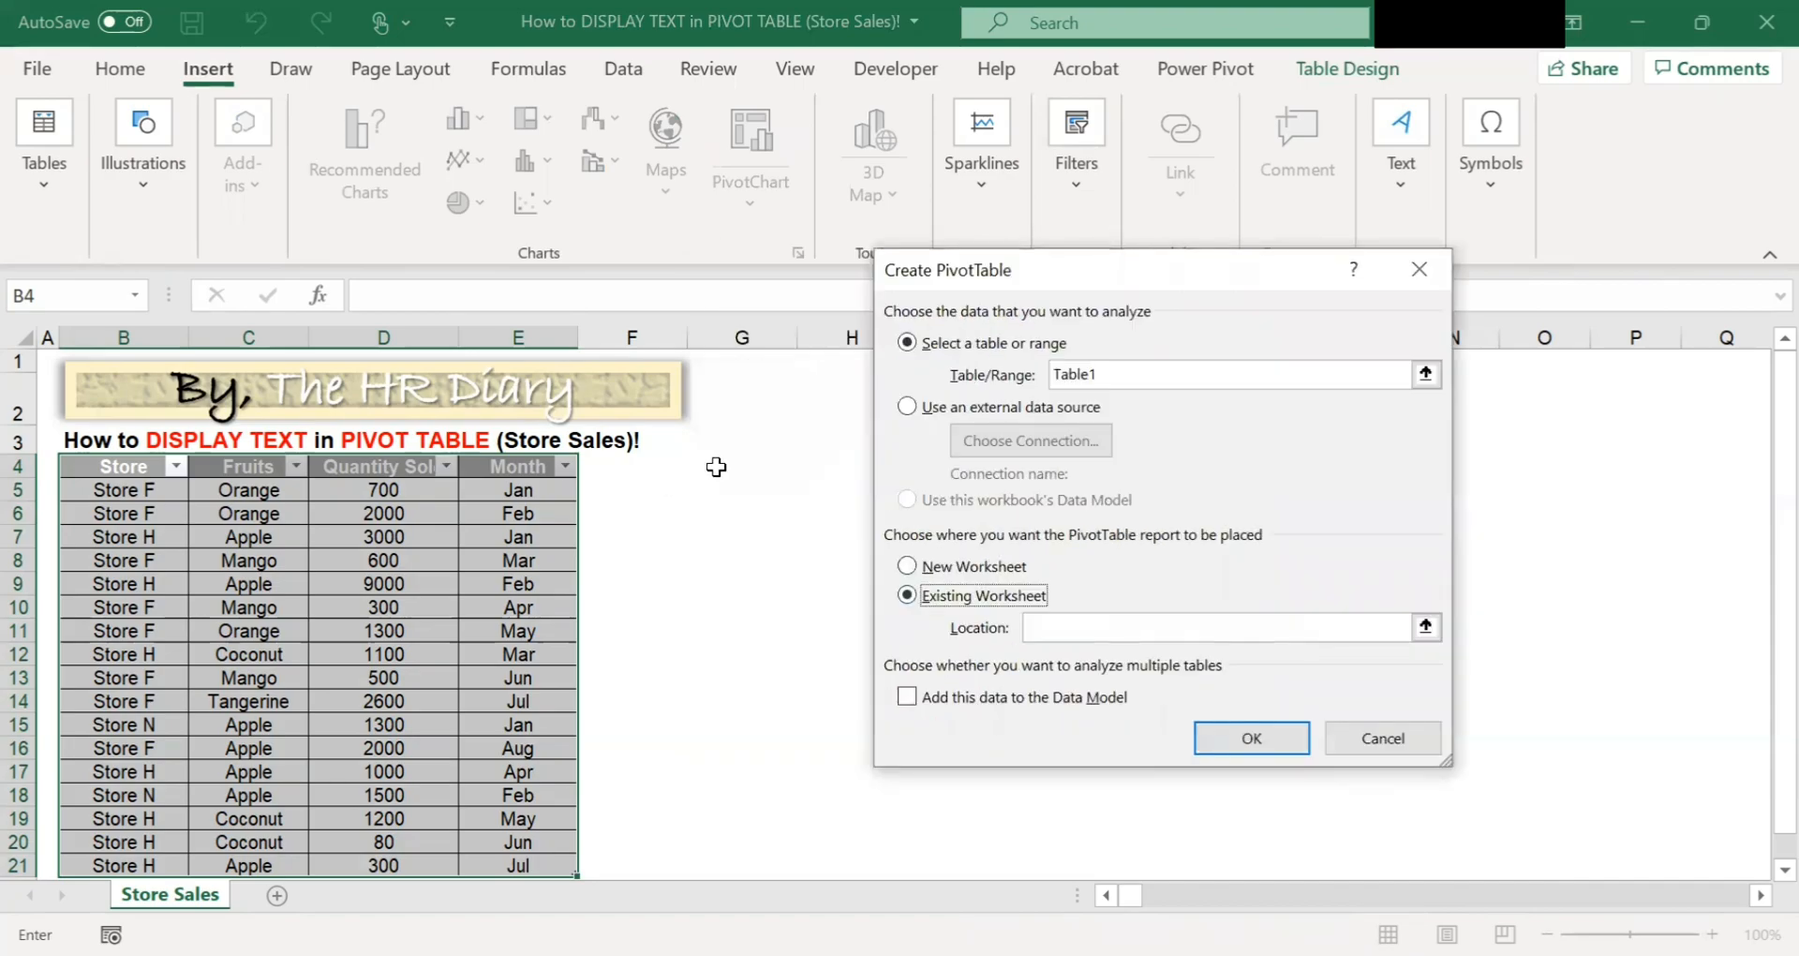
click(1425, 626)
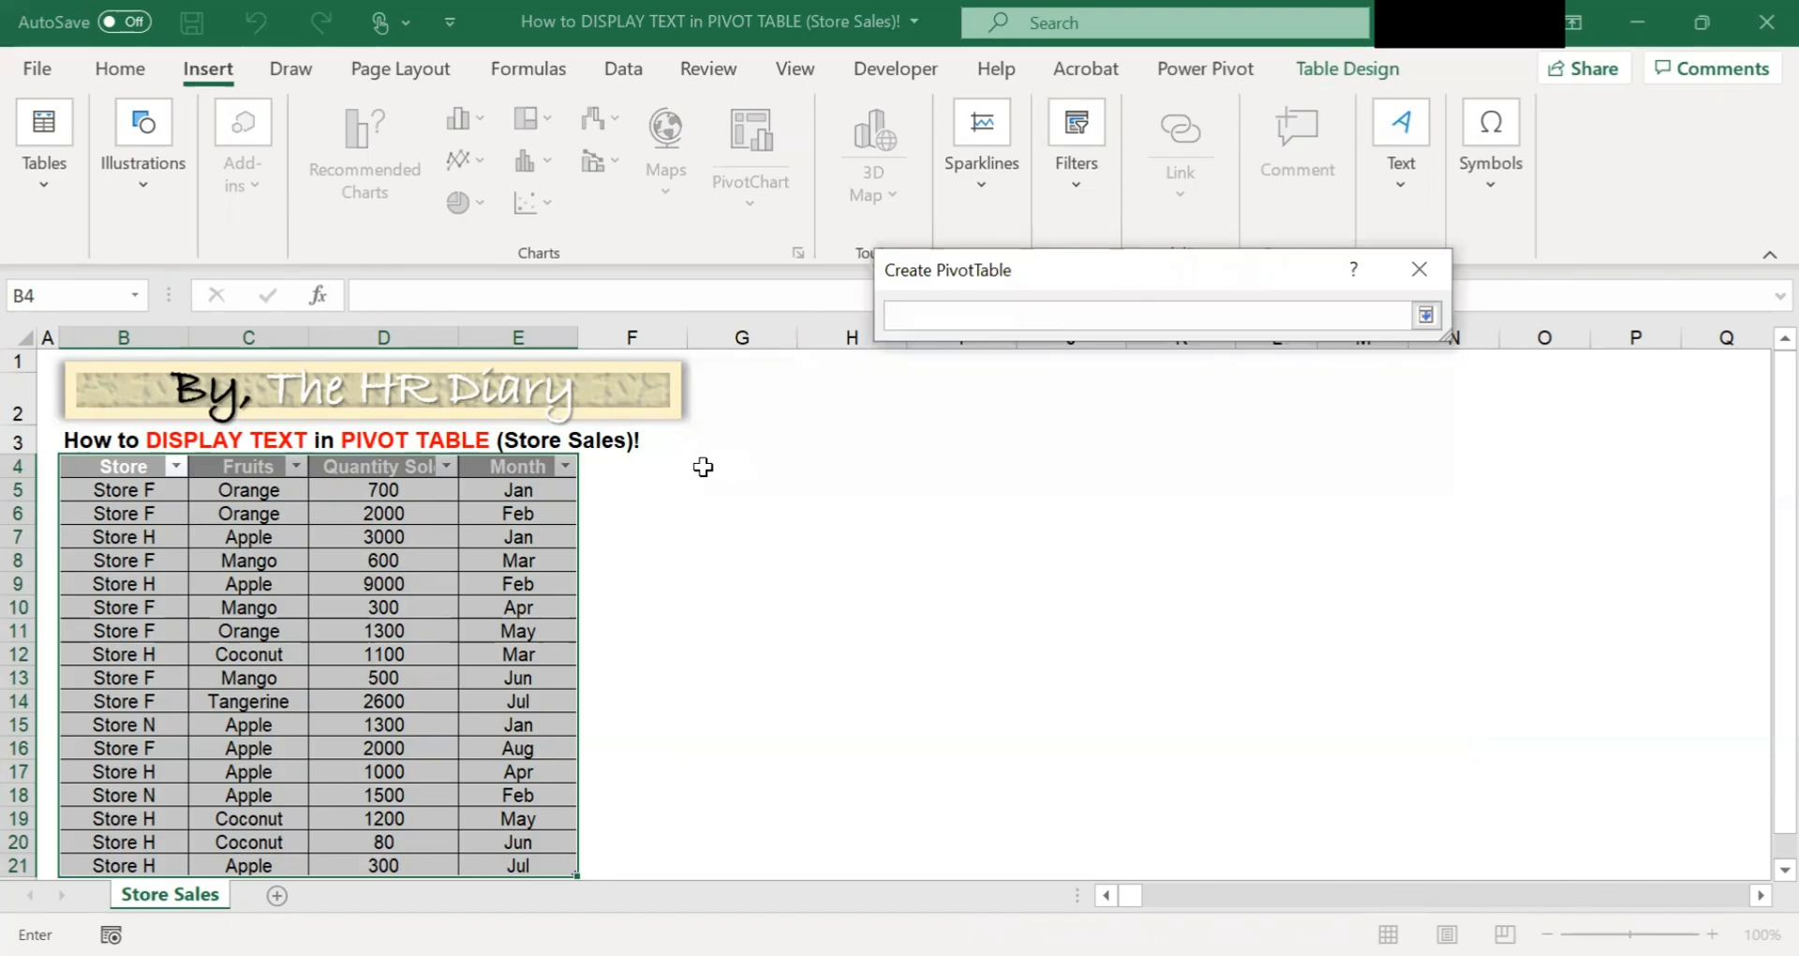
click(695, 465)
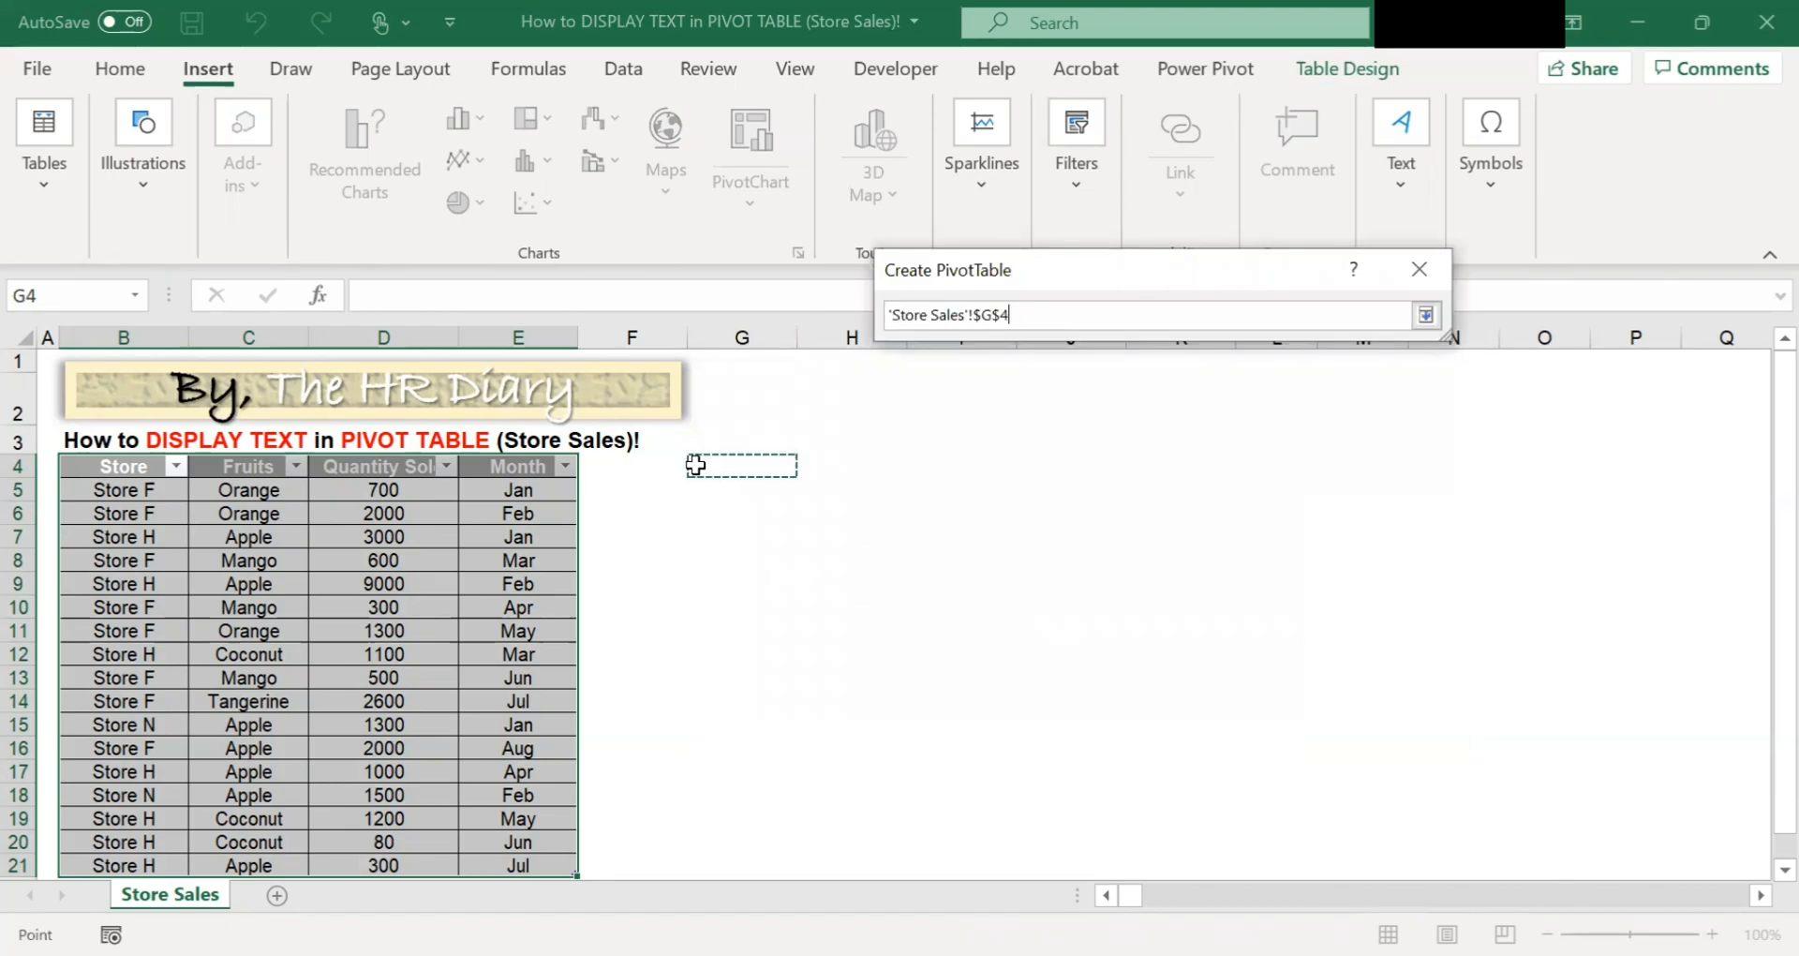
click(1426, 316)
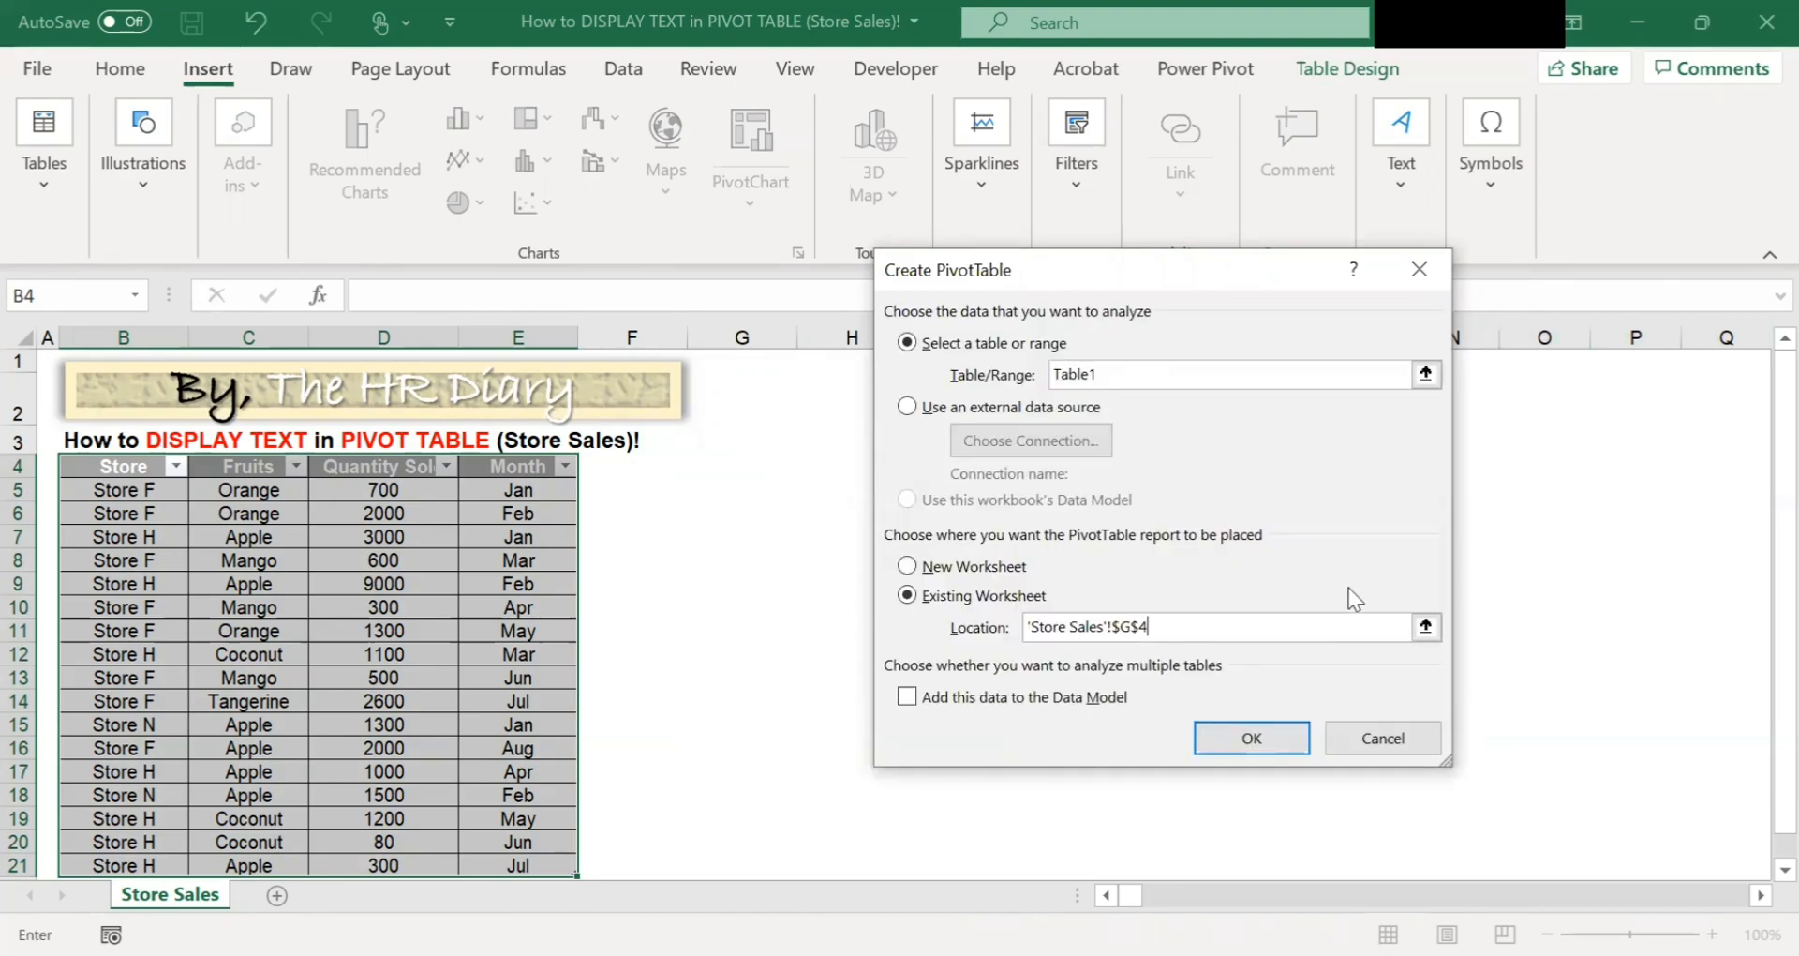
click(902, 698)
click(1260, 738)
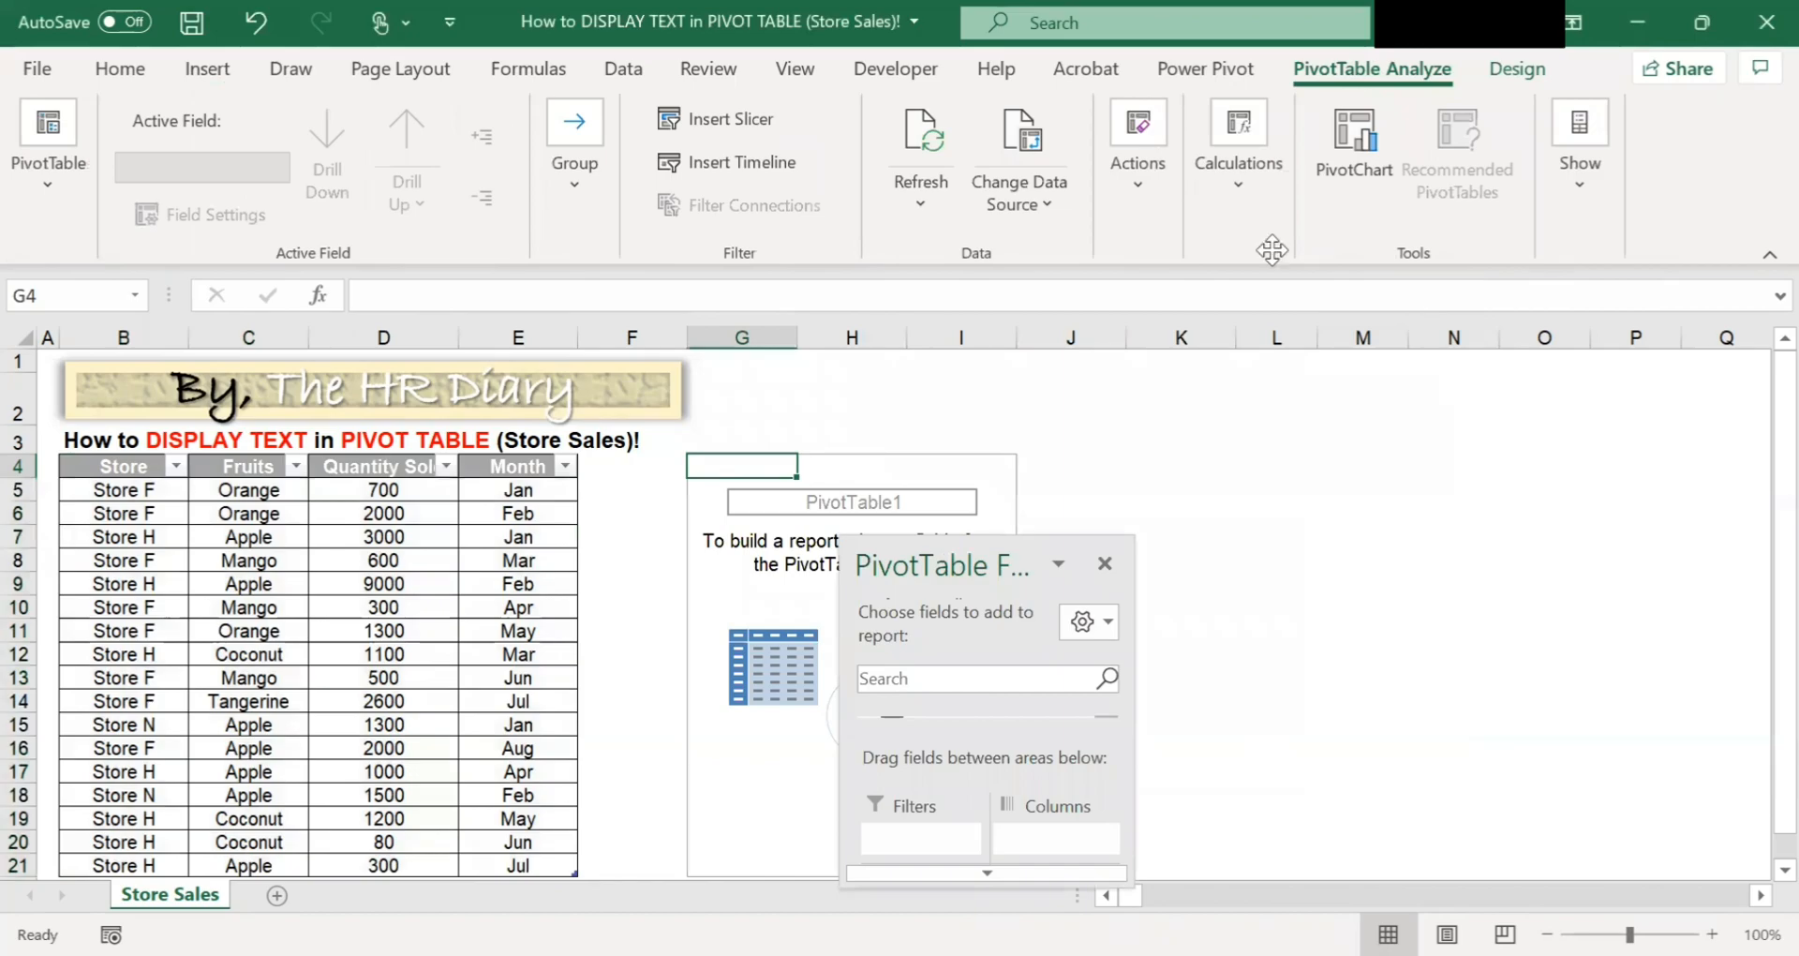
Add the Store field to the PivotTable rows.
drag(1437, 565, 1682, 914)
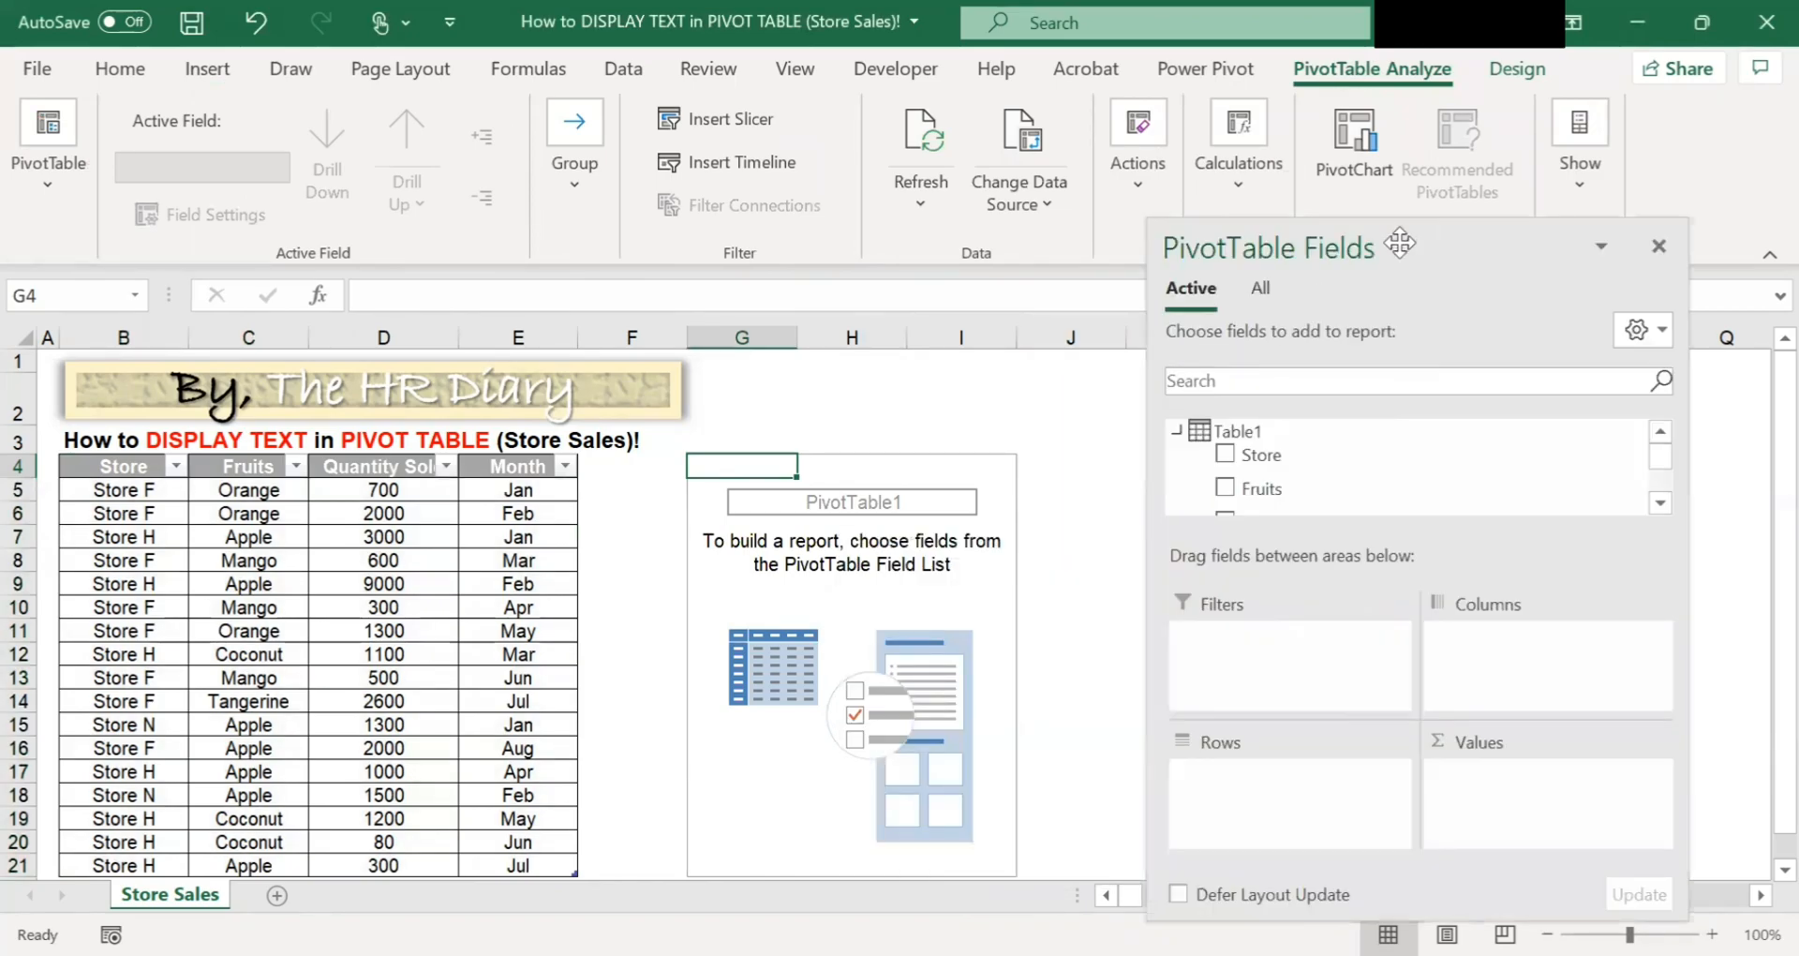
drag(1400, 242, 1347, 122)
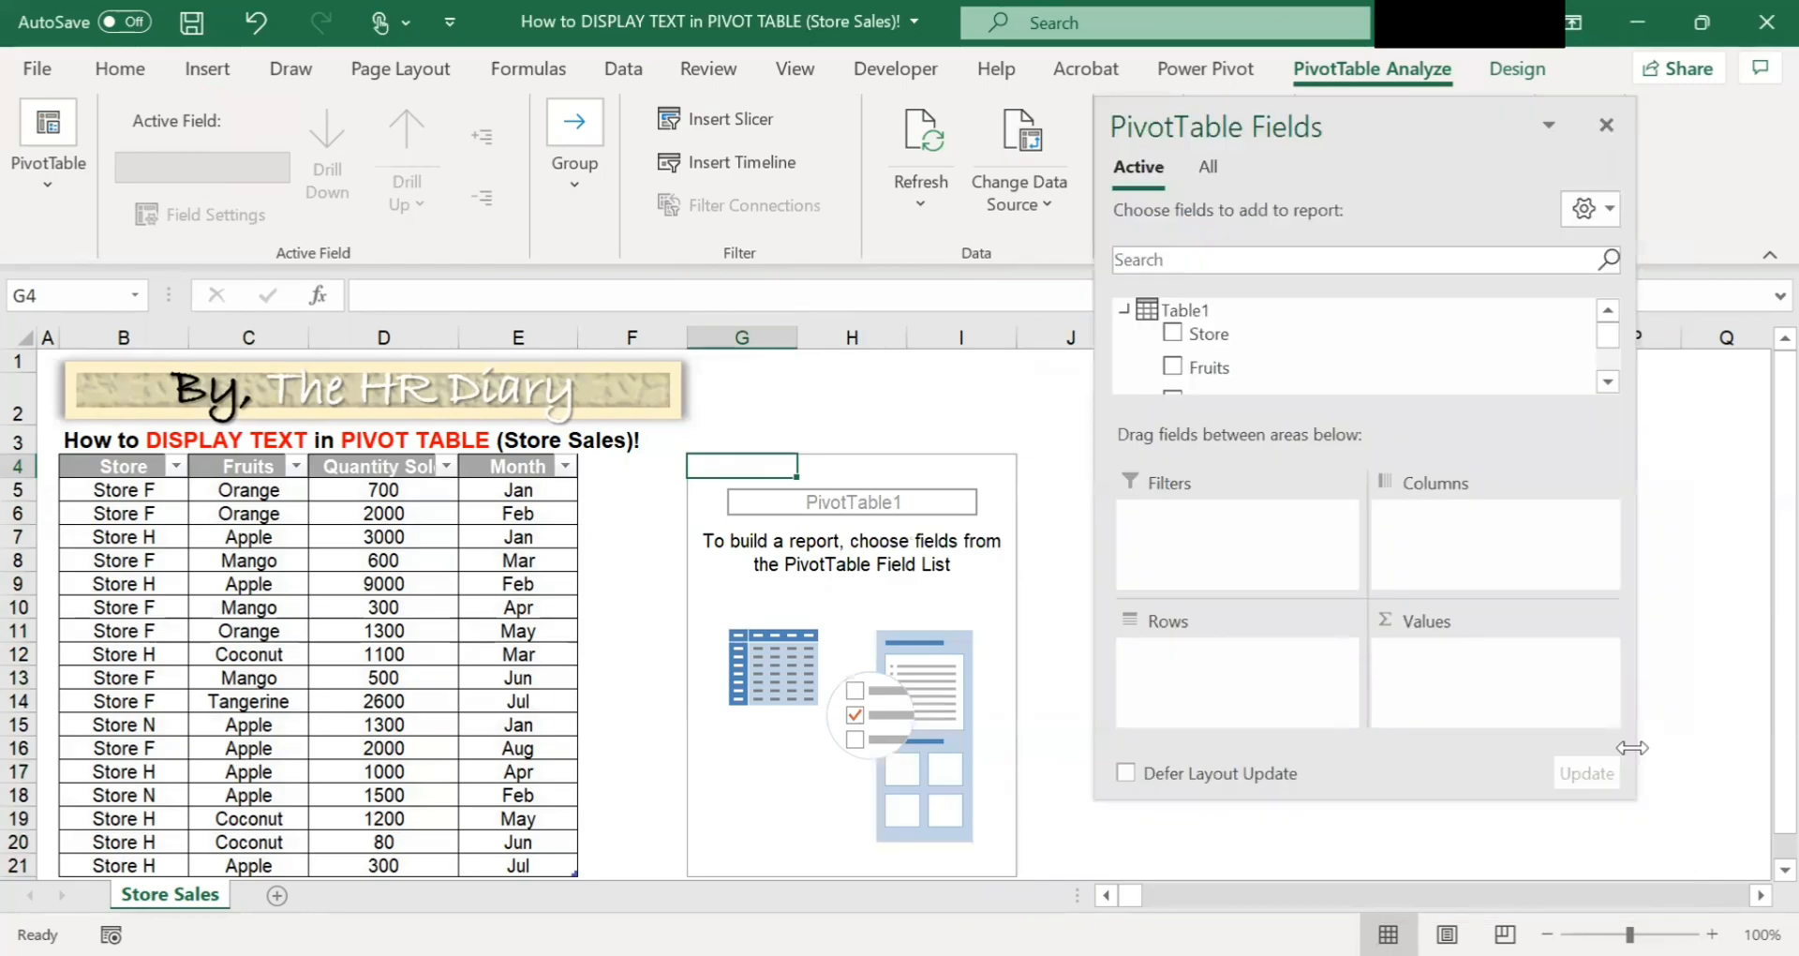
drag(1635, 798, 1740, 913)
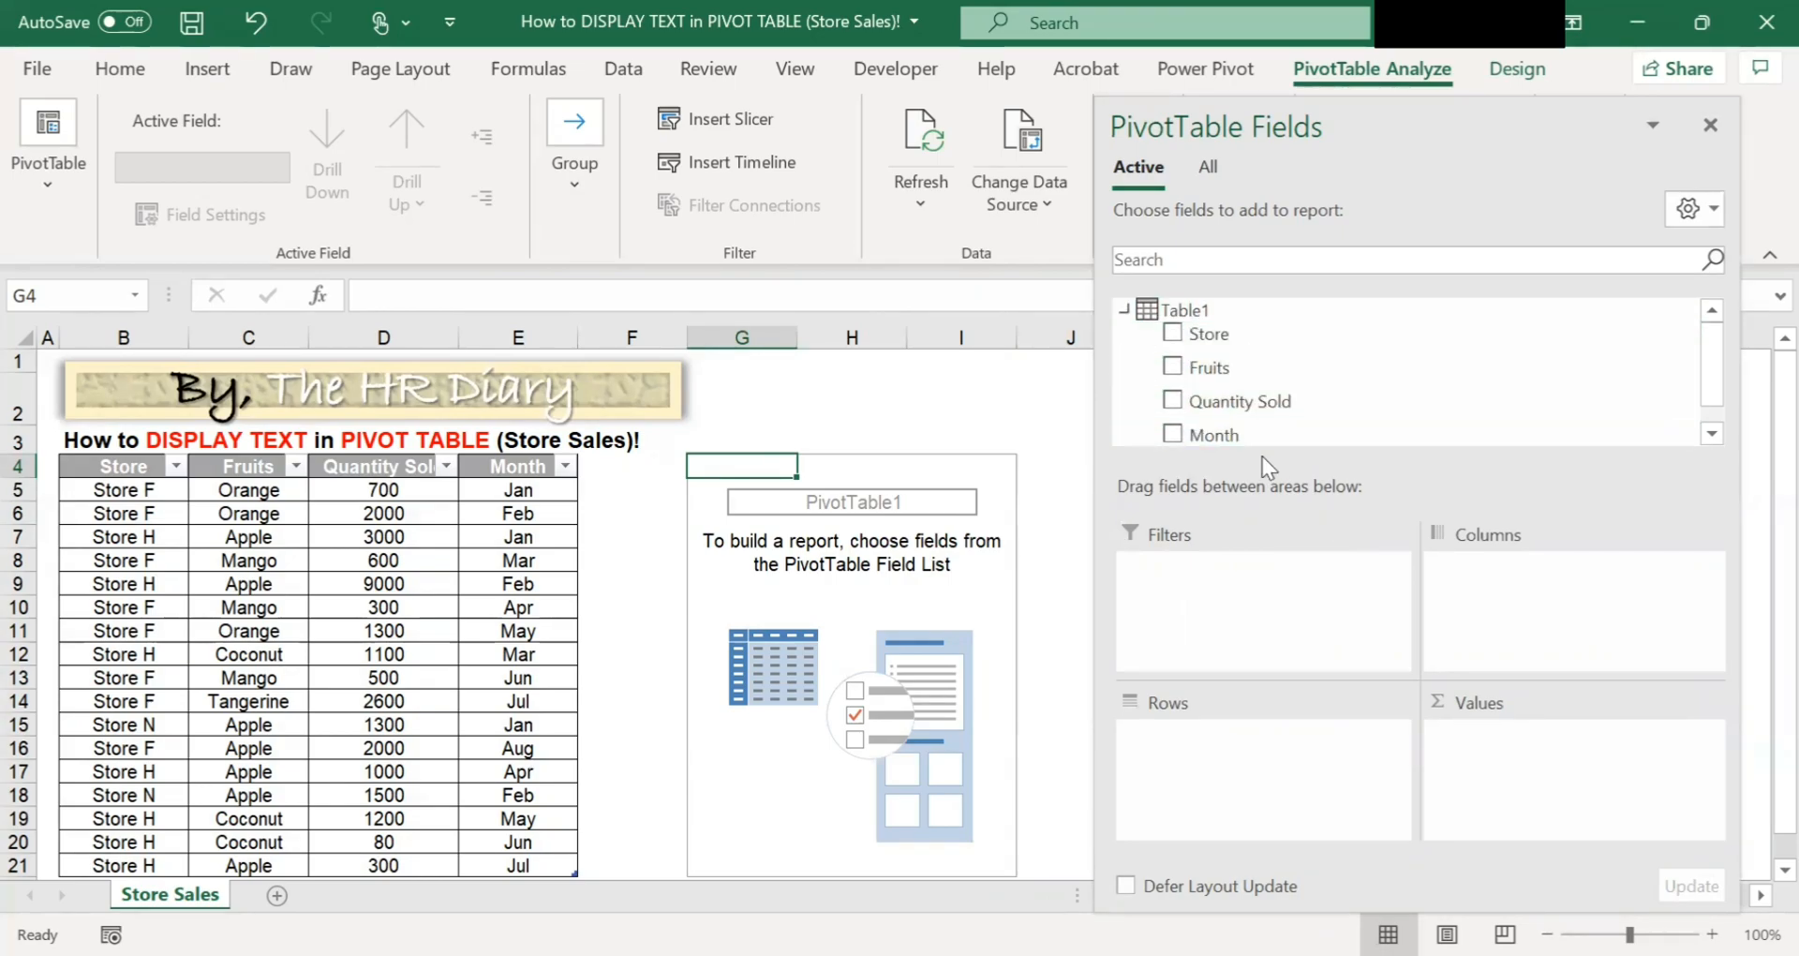
drag(1209, 346, 1196, 727)
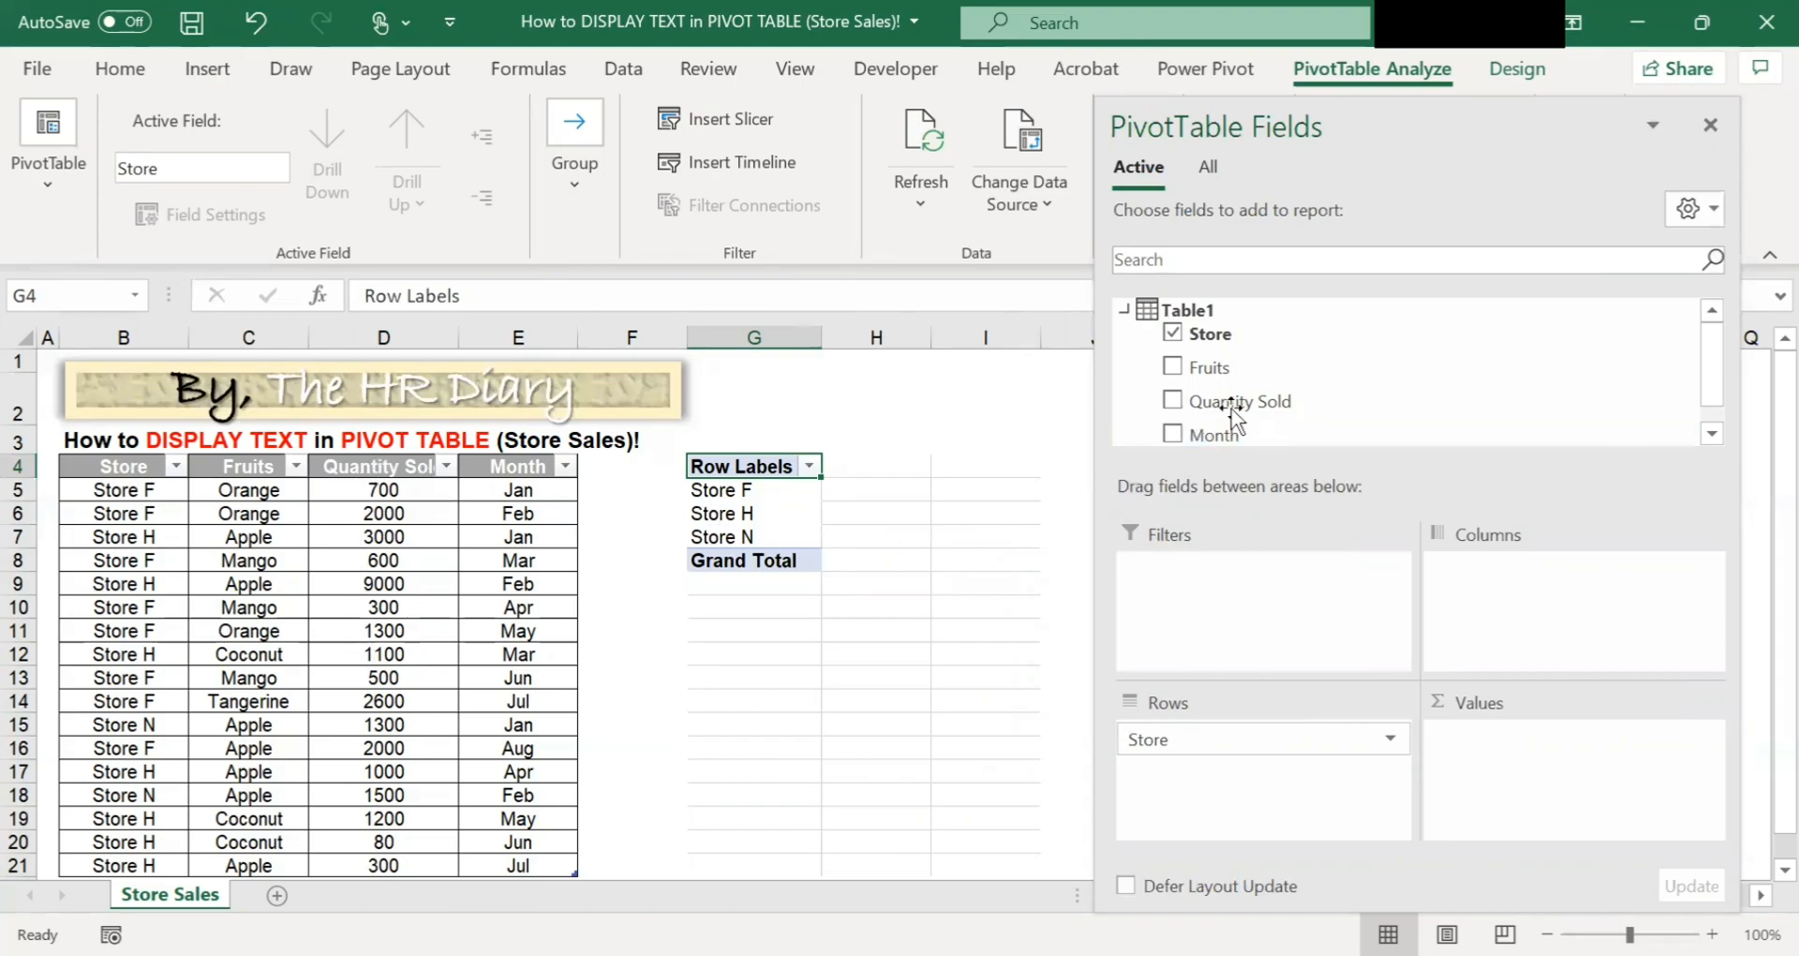
Add Quantity Sold to the PivotTable values as a sum.
drag(1188, 404, 1527, 757)
drag(1406, 425, 1531, 742)
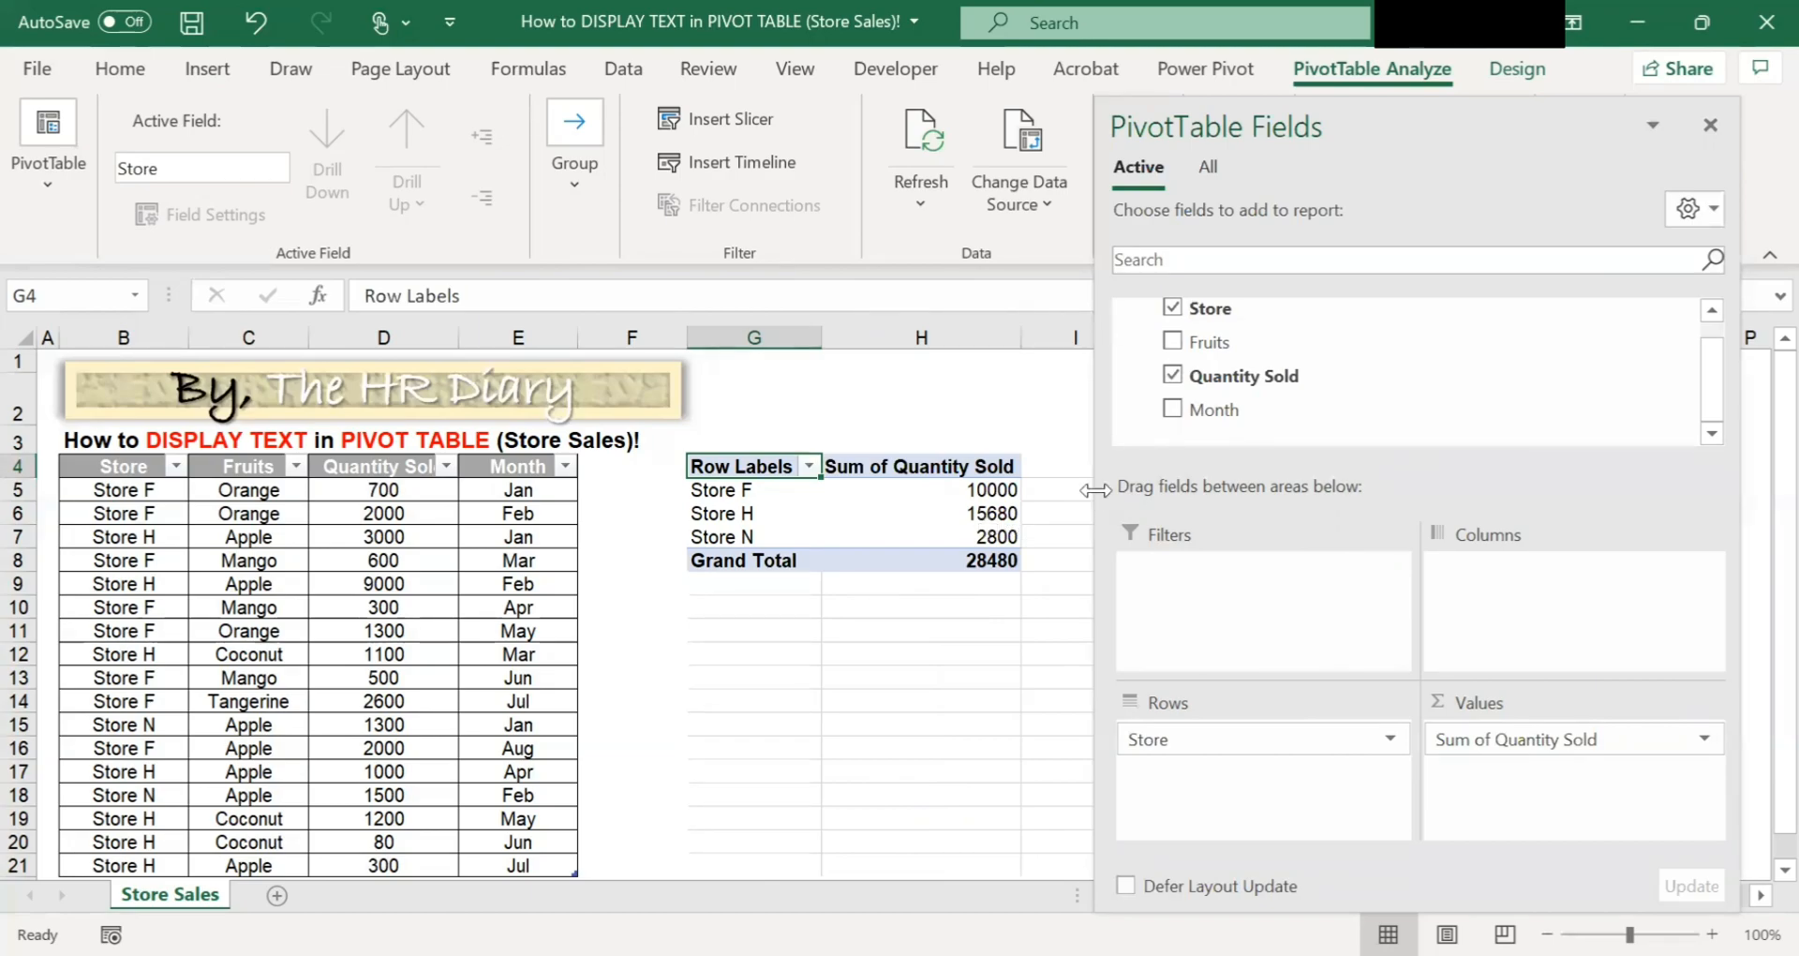
drag(1206, 499, 1233, 510)
drag(679, 328, 635, 332)
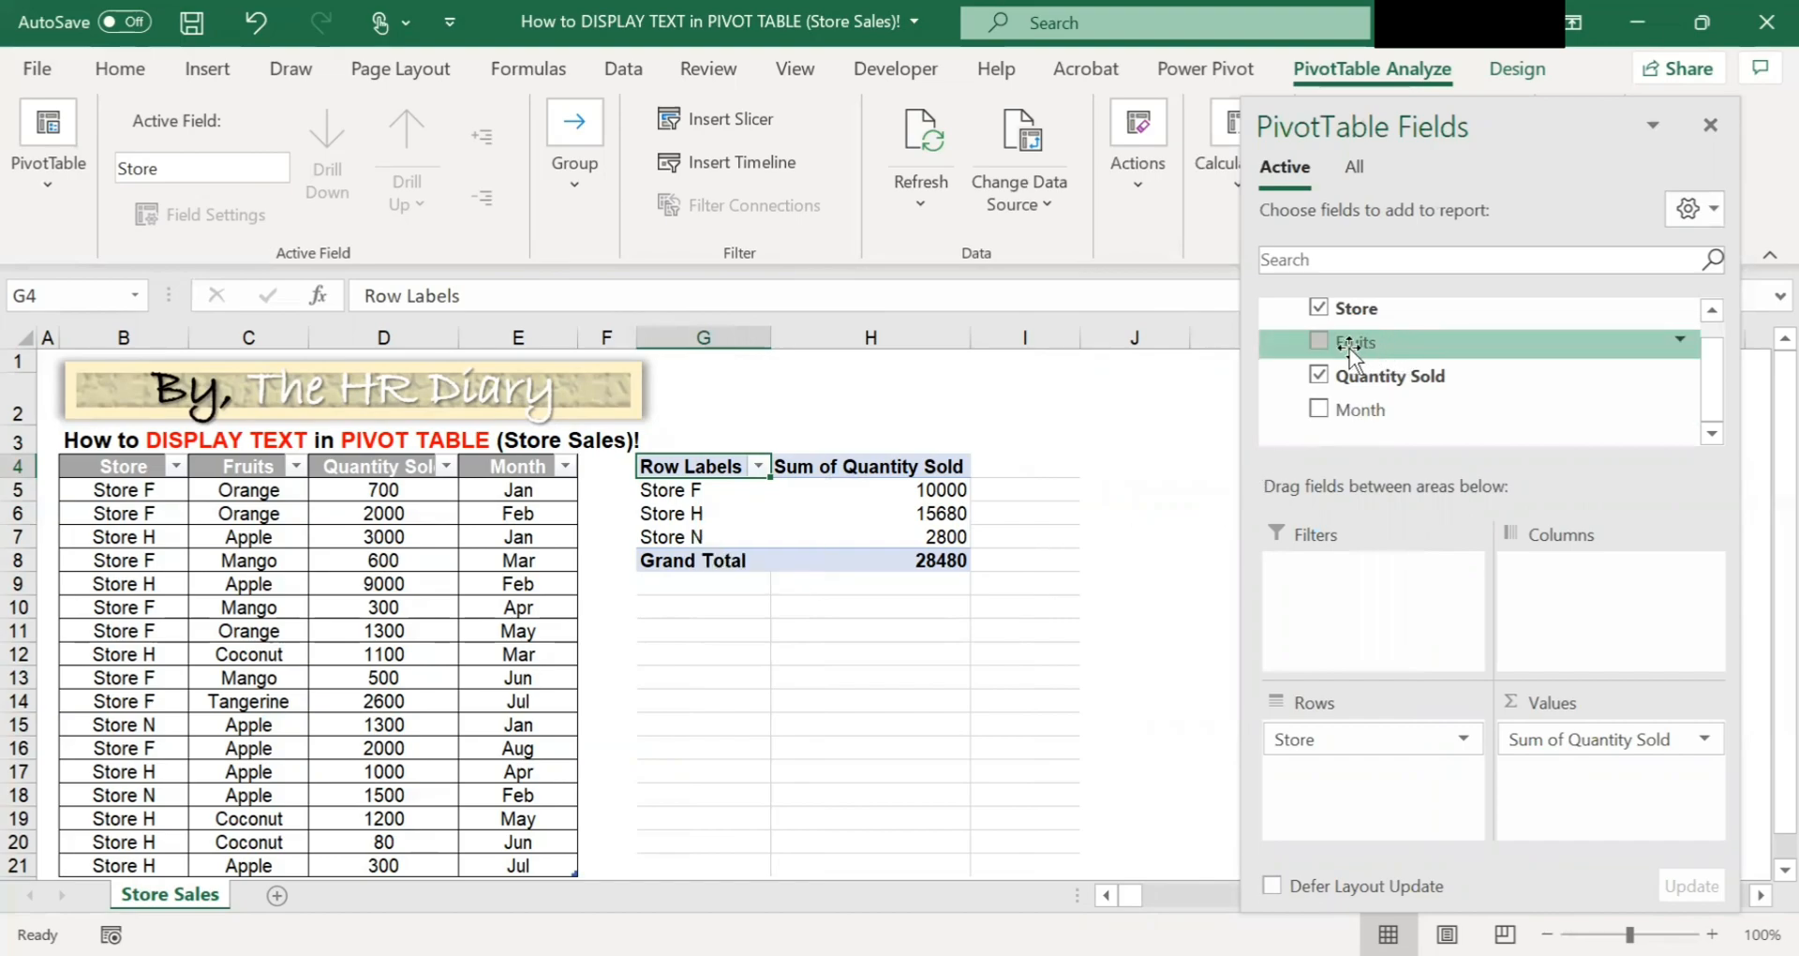
Add Fruits to the PivotTable values, then remove the Count of Fruits field again.
drag(1368, 386, 1612, 787)
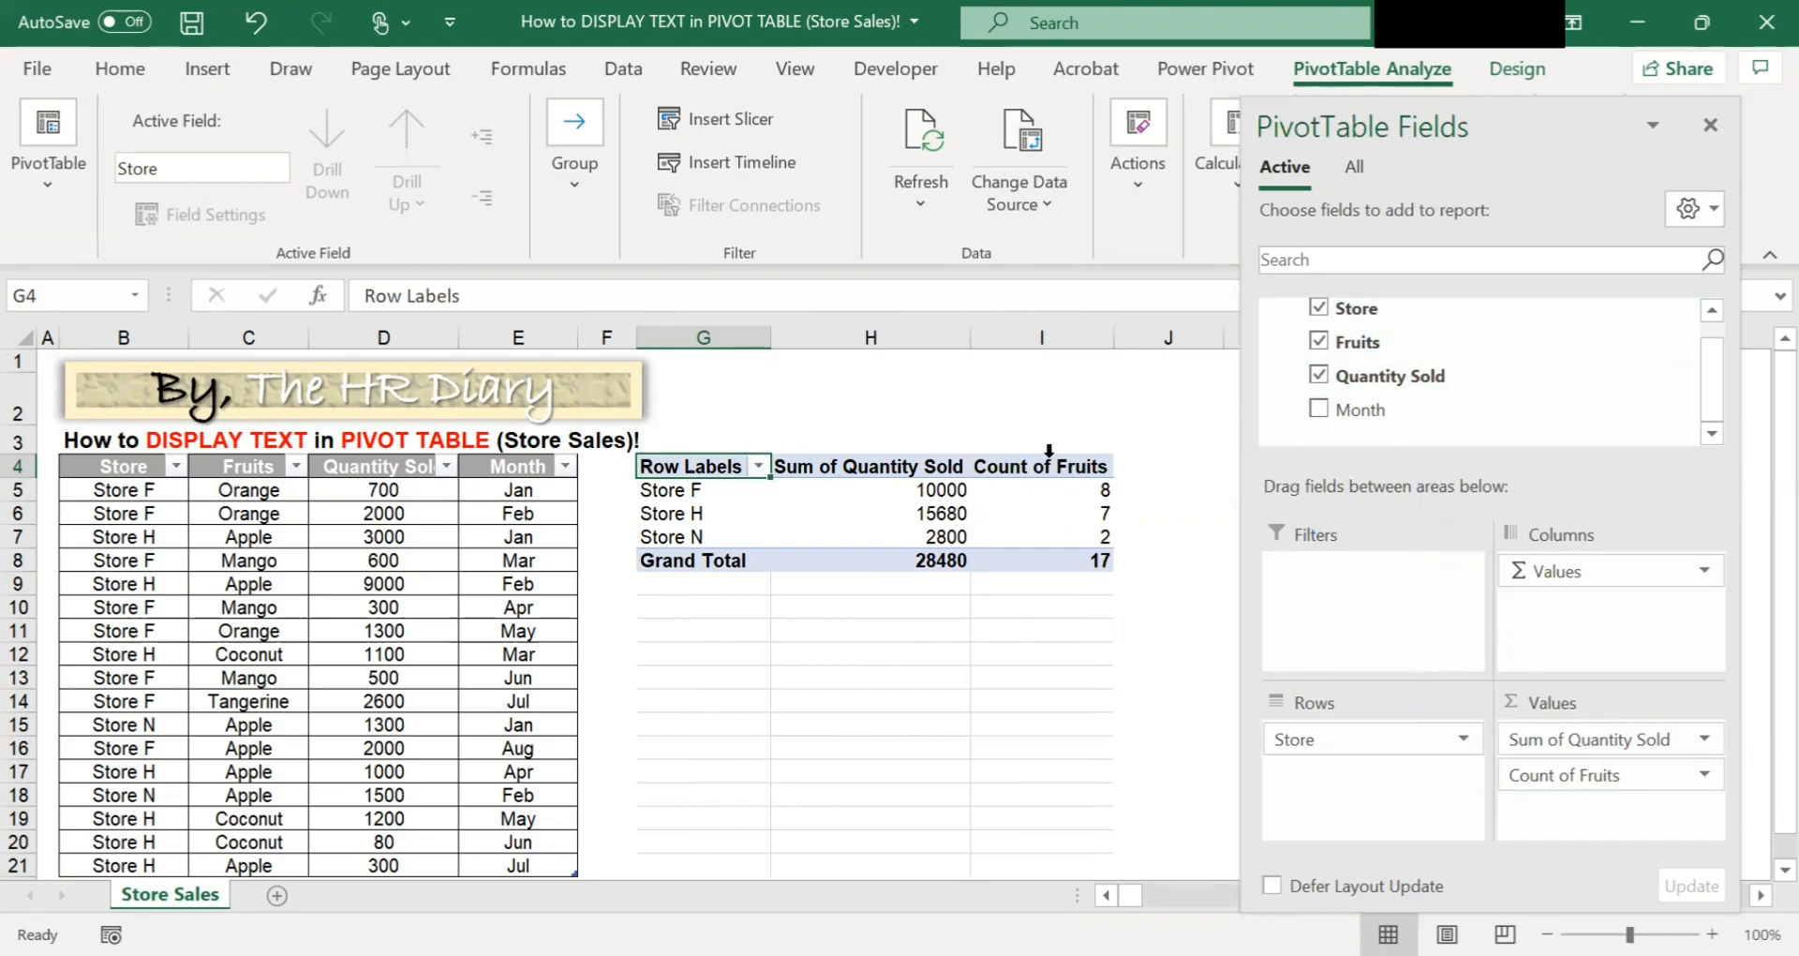
mouse_move(1054, 509)
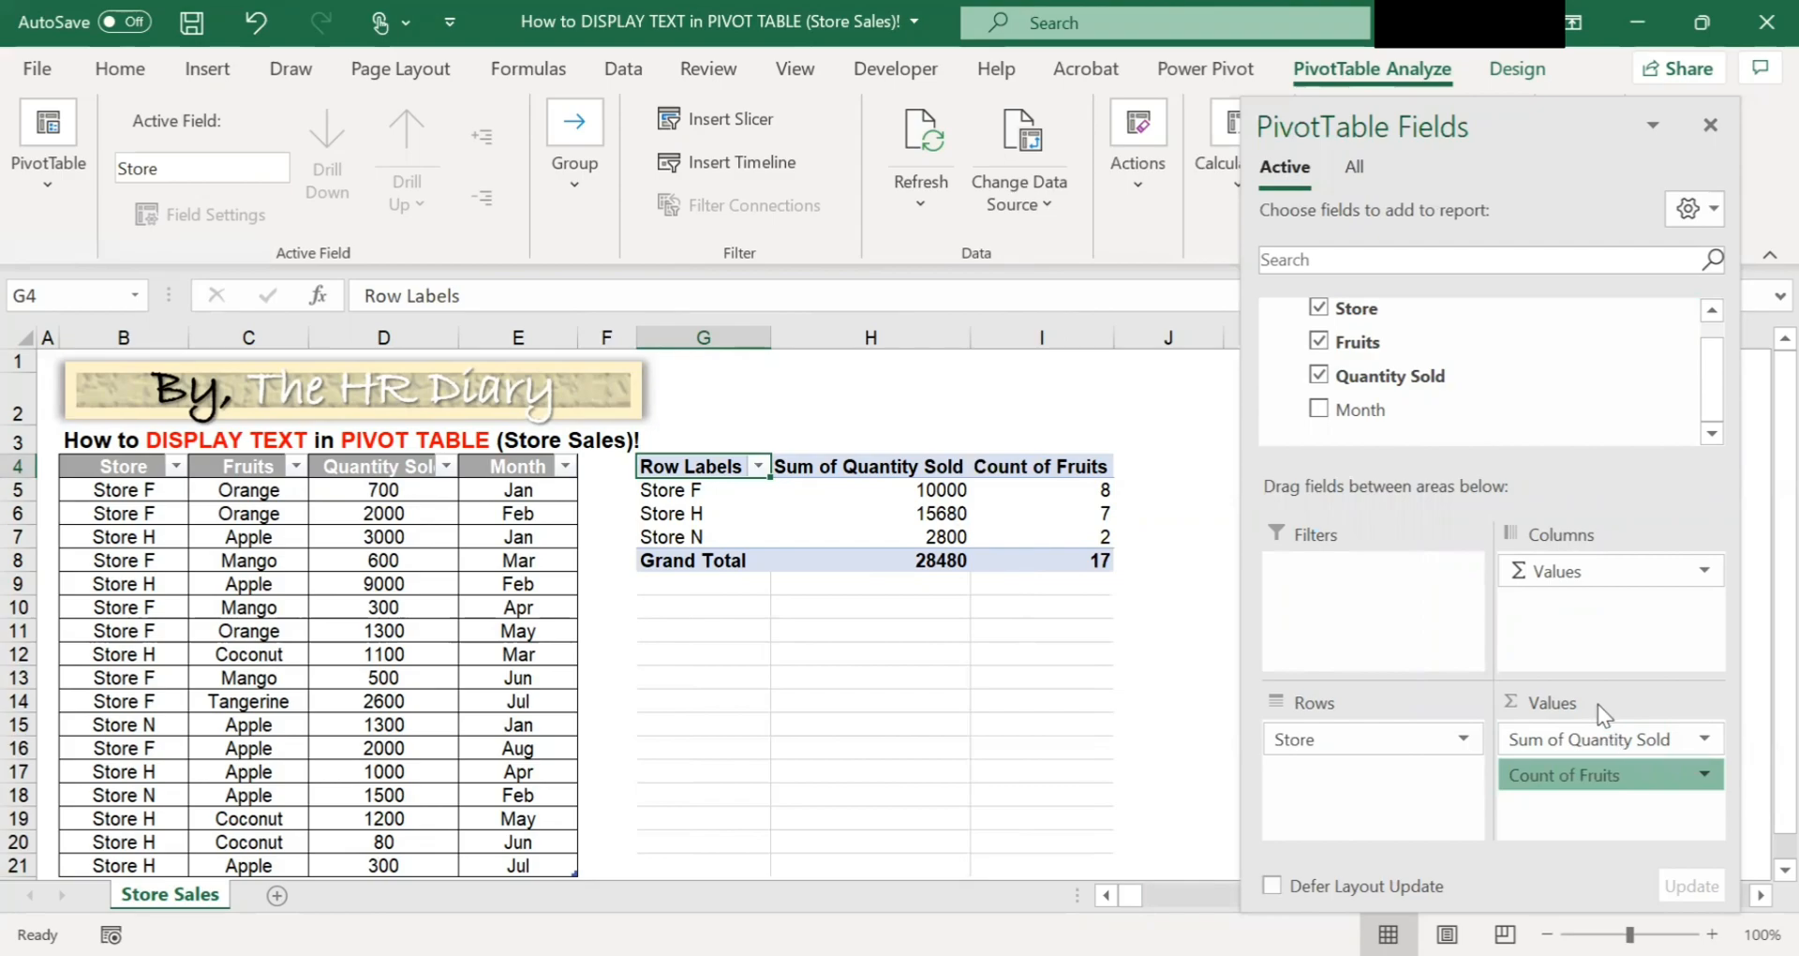
click(1611, 773)
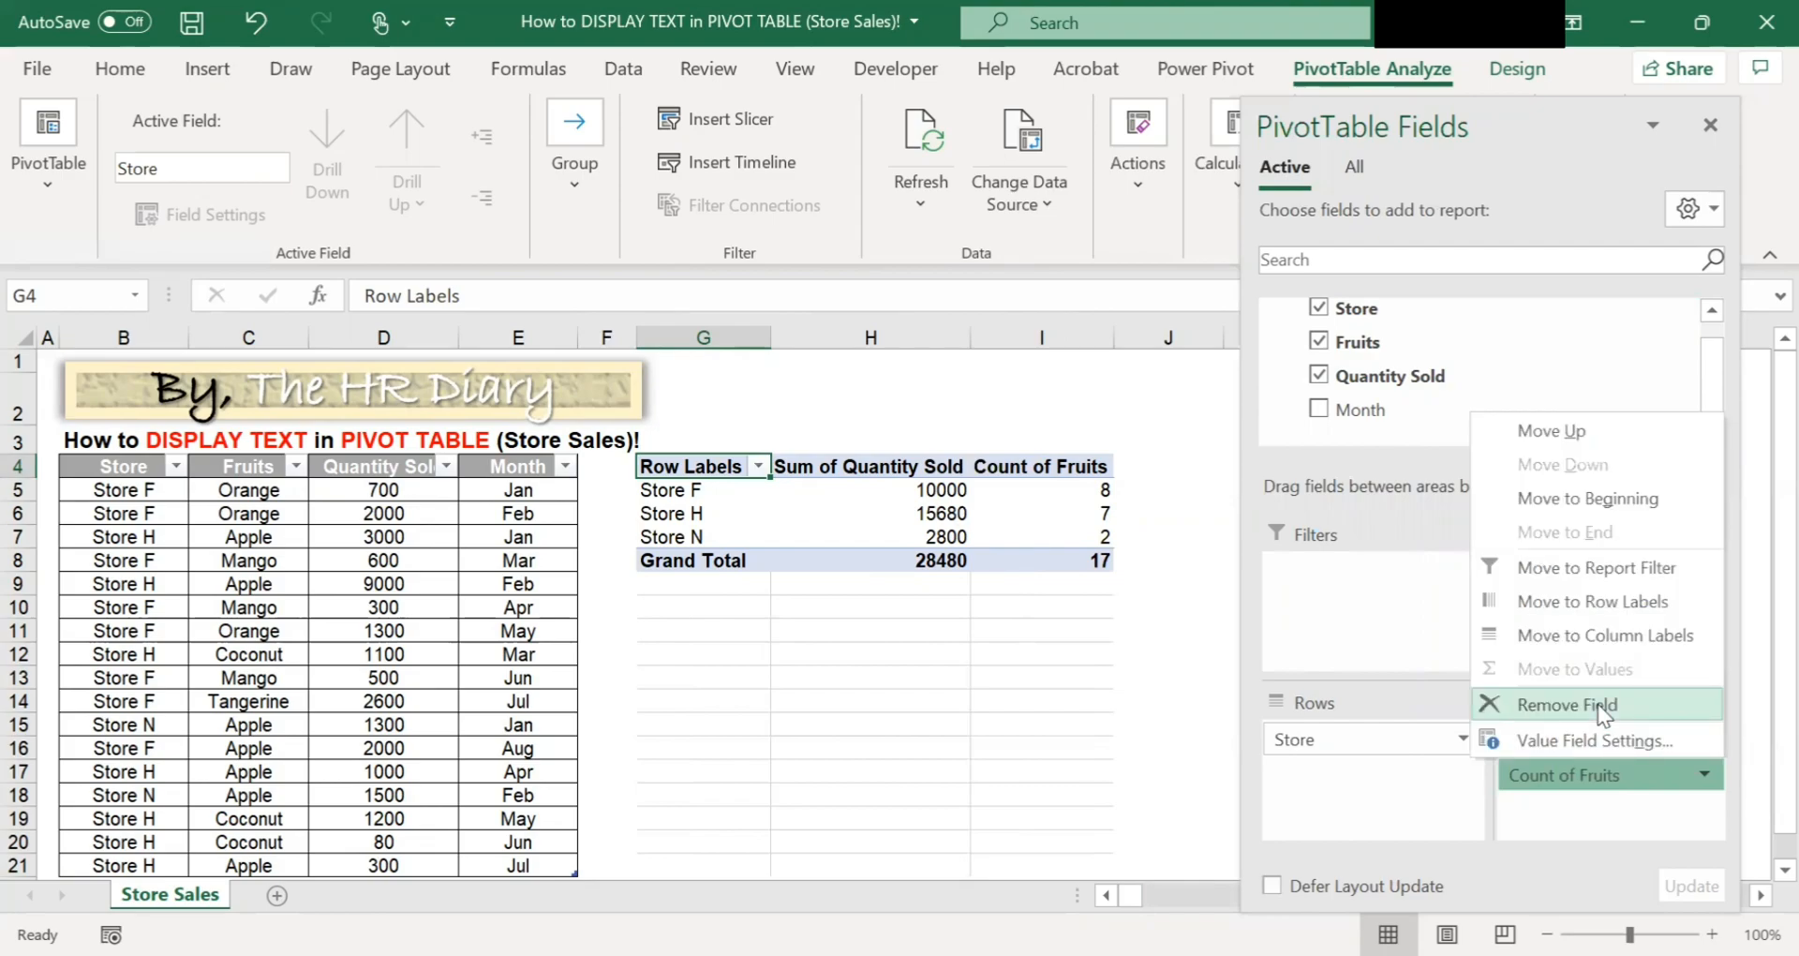
click(1599, 705)
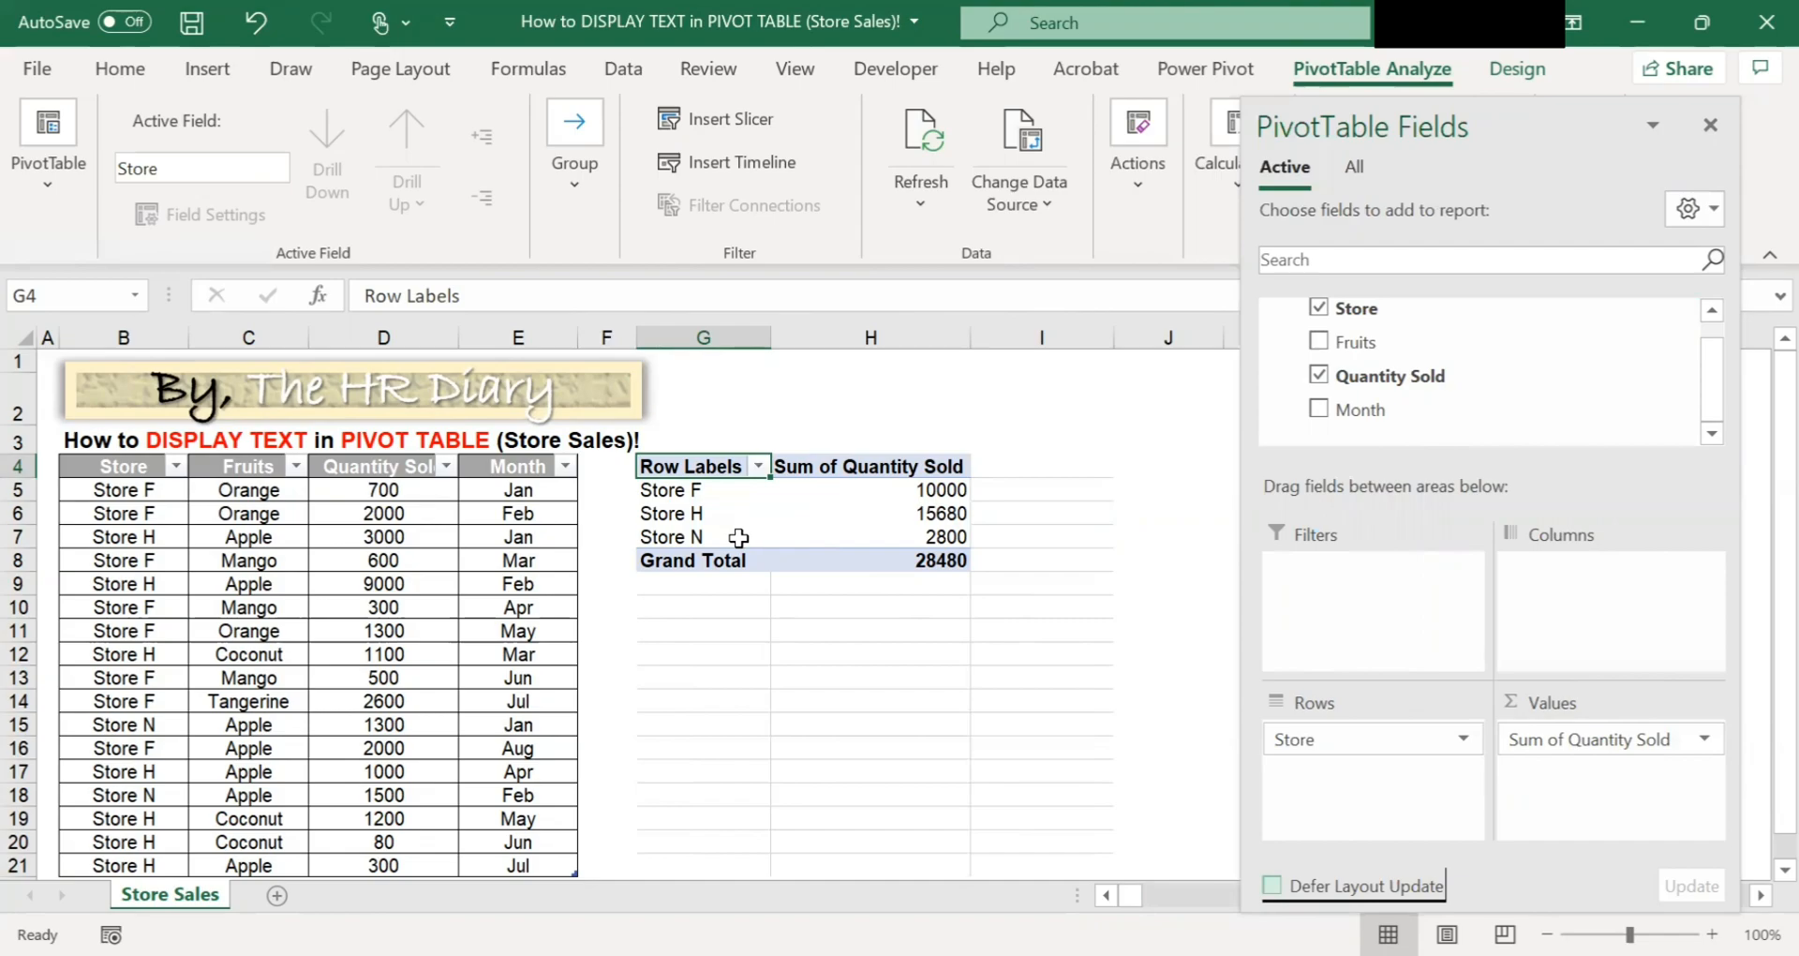
Add a new measure to Table1 in the PivotTable fields and name it fruits list.
scroll(1717, 391, up, 1)
scroll(1713, 375, up, 1)
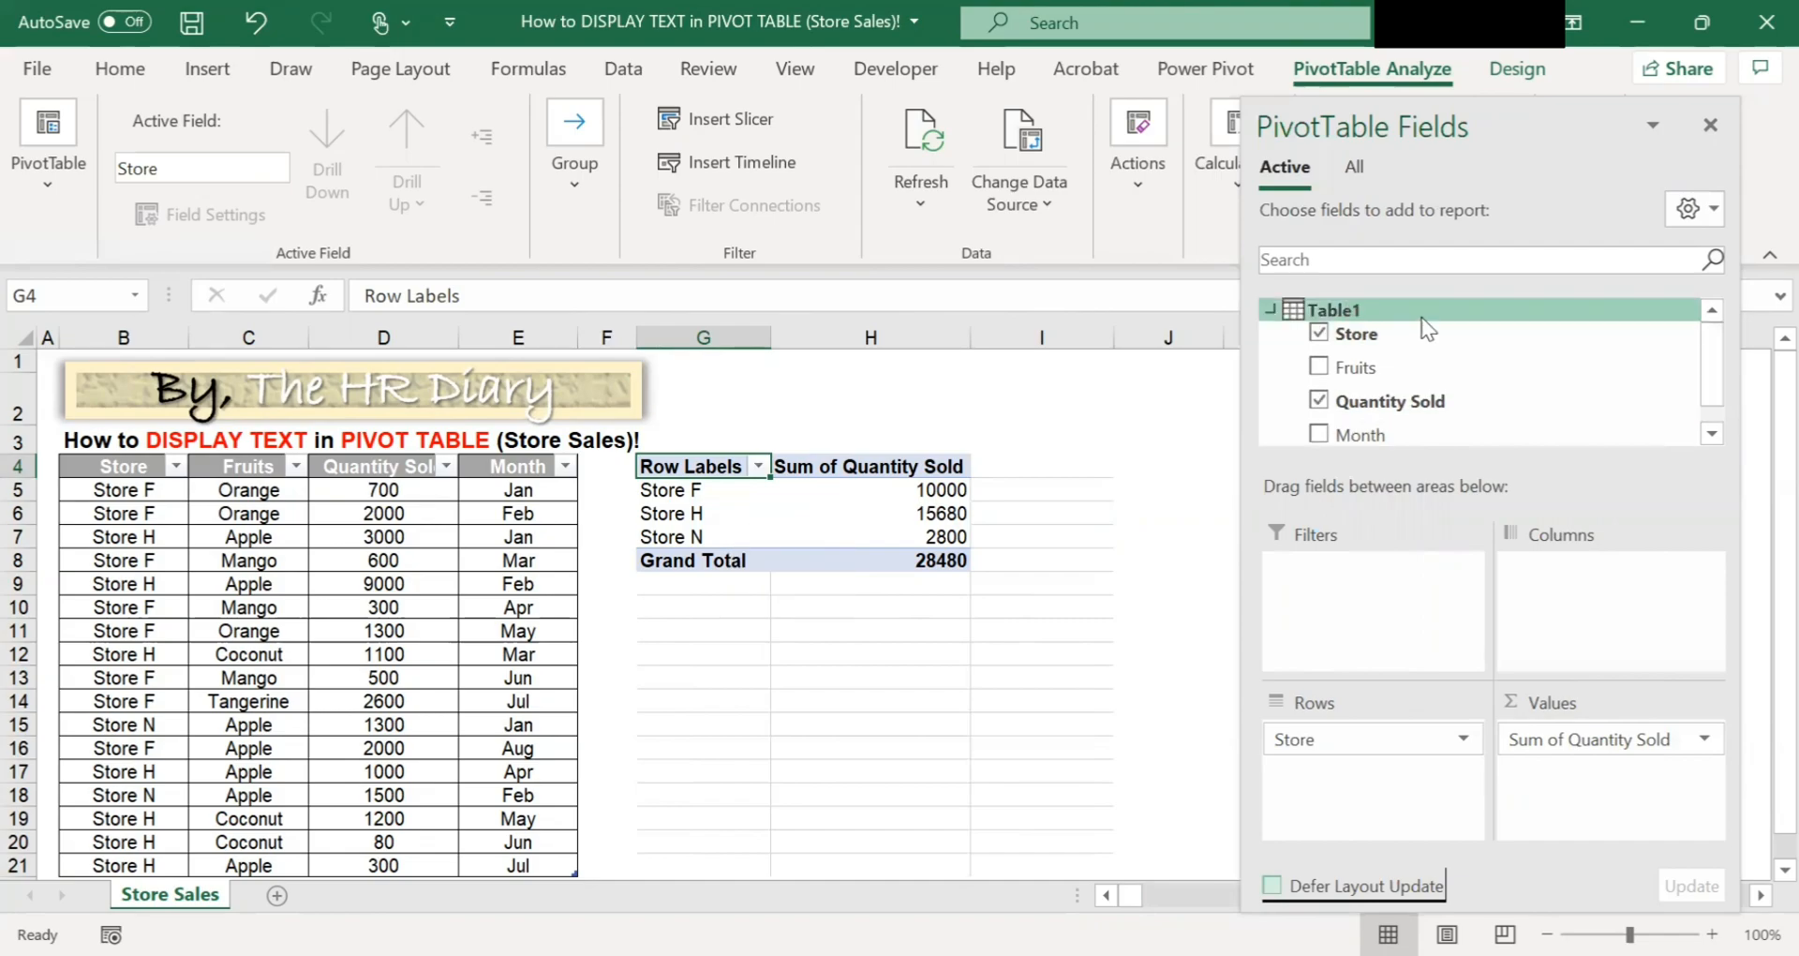
right_click(1372, 314)
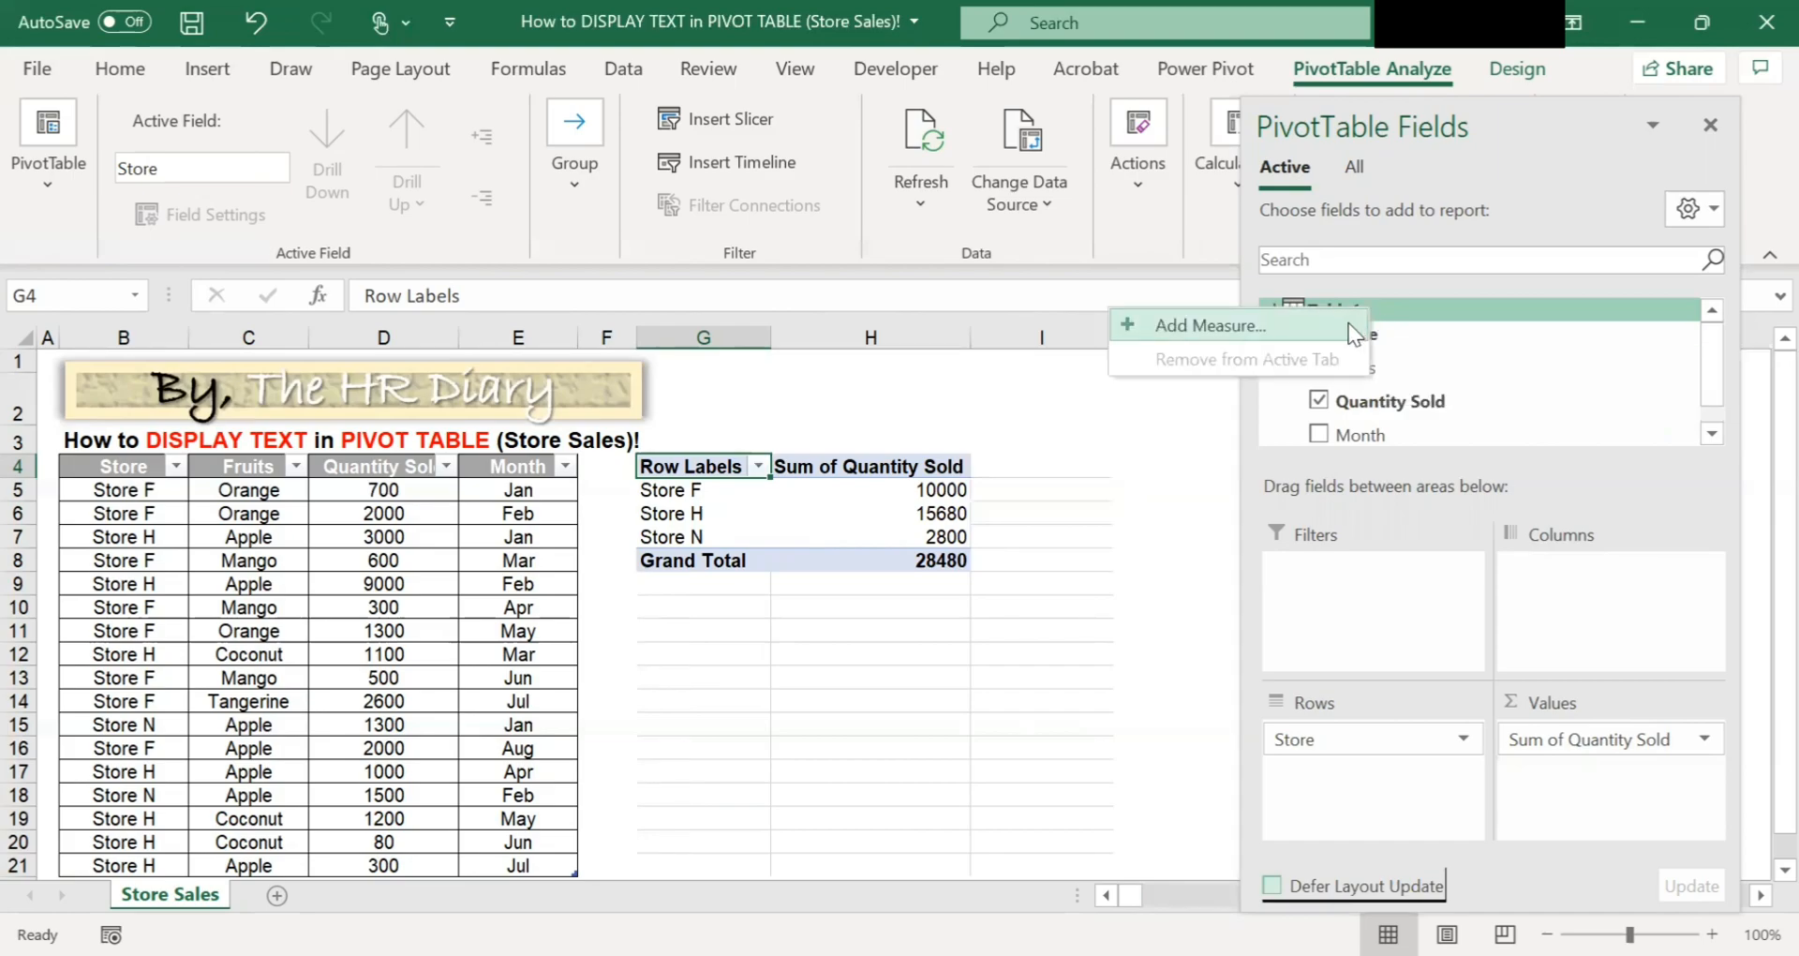
click(1238, 328)
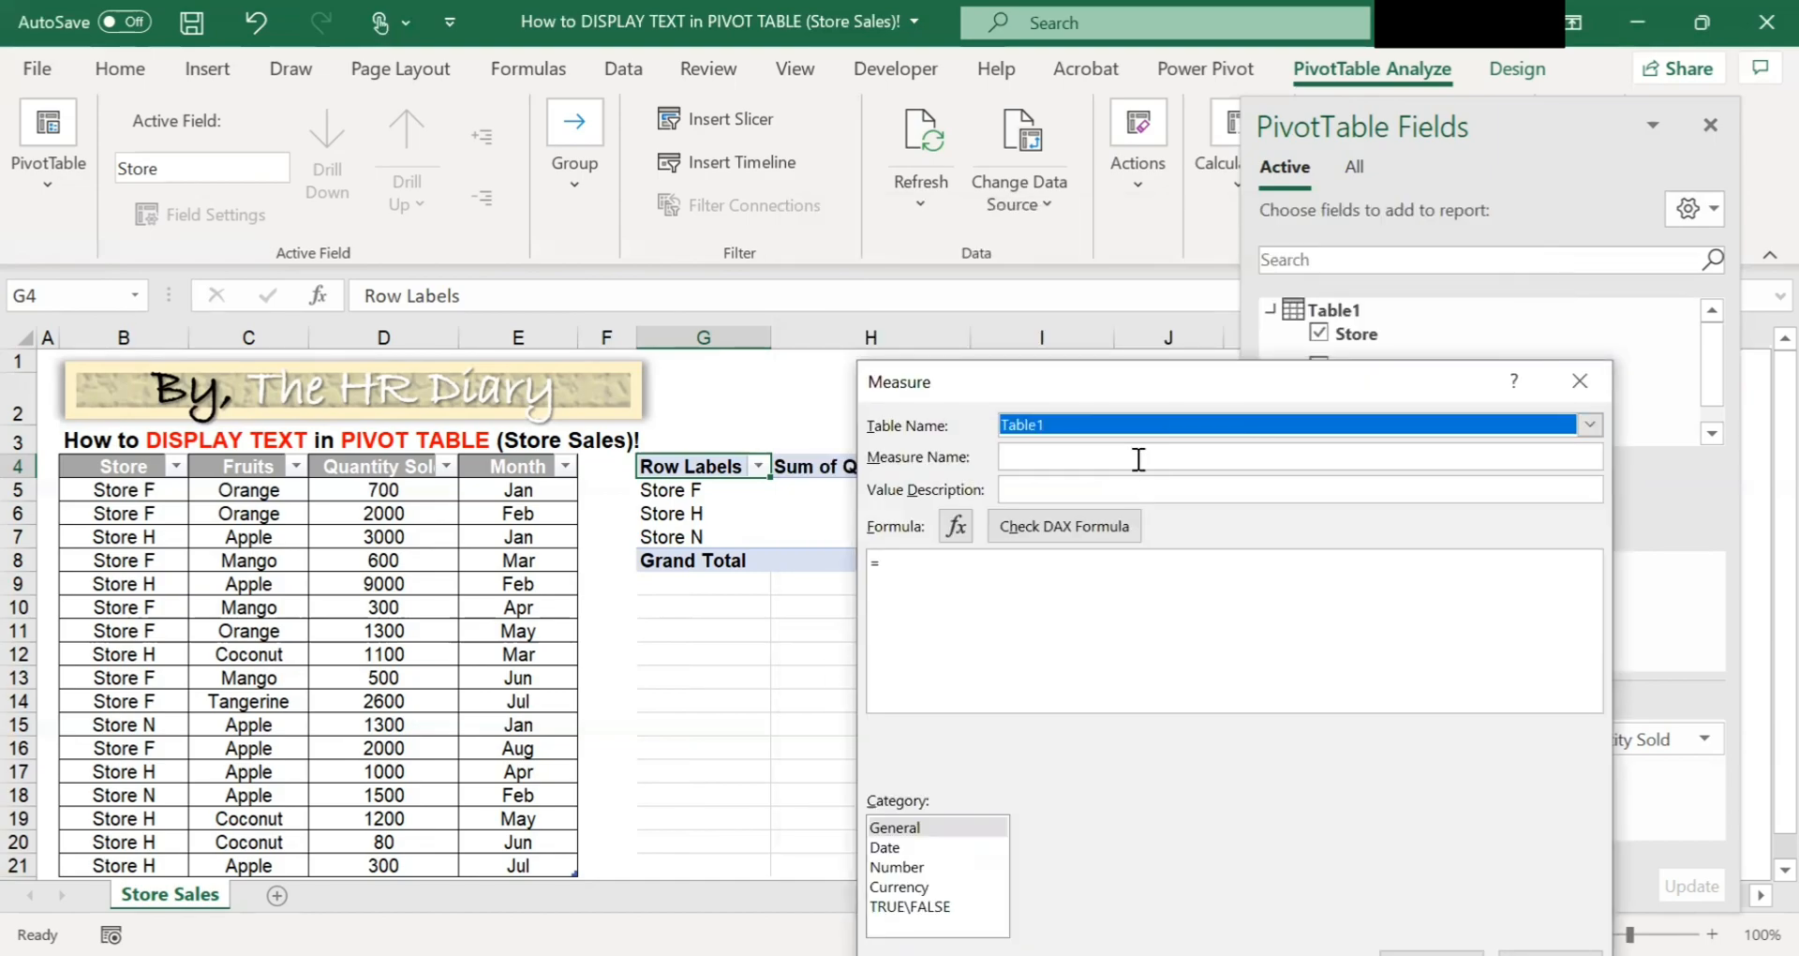
click(1138, 459)
text(fruit)
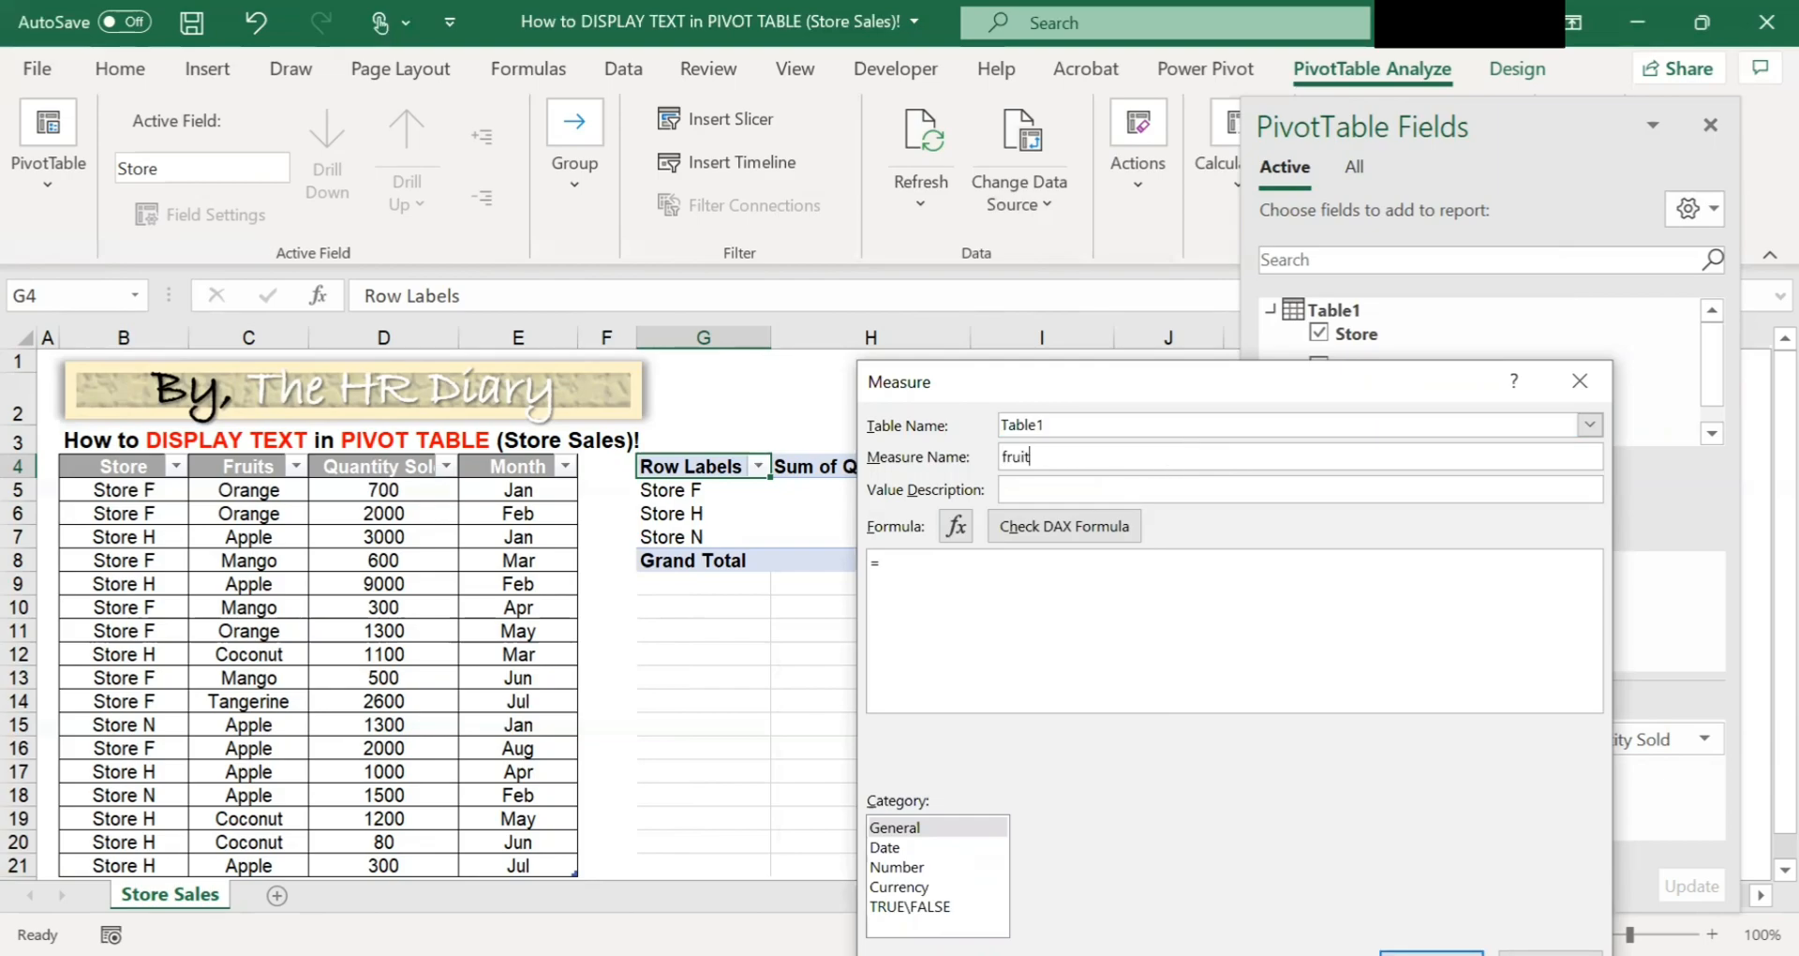
text(s lis)
text(t)
Start the measure formula with the CONCATENATEX function over Table1.
text(c)
text(on)
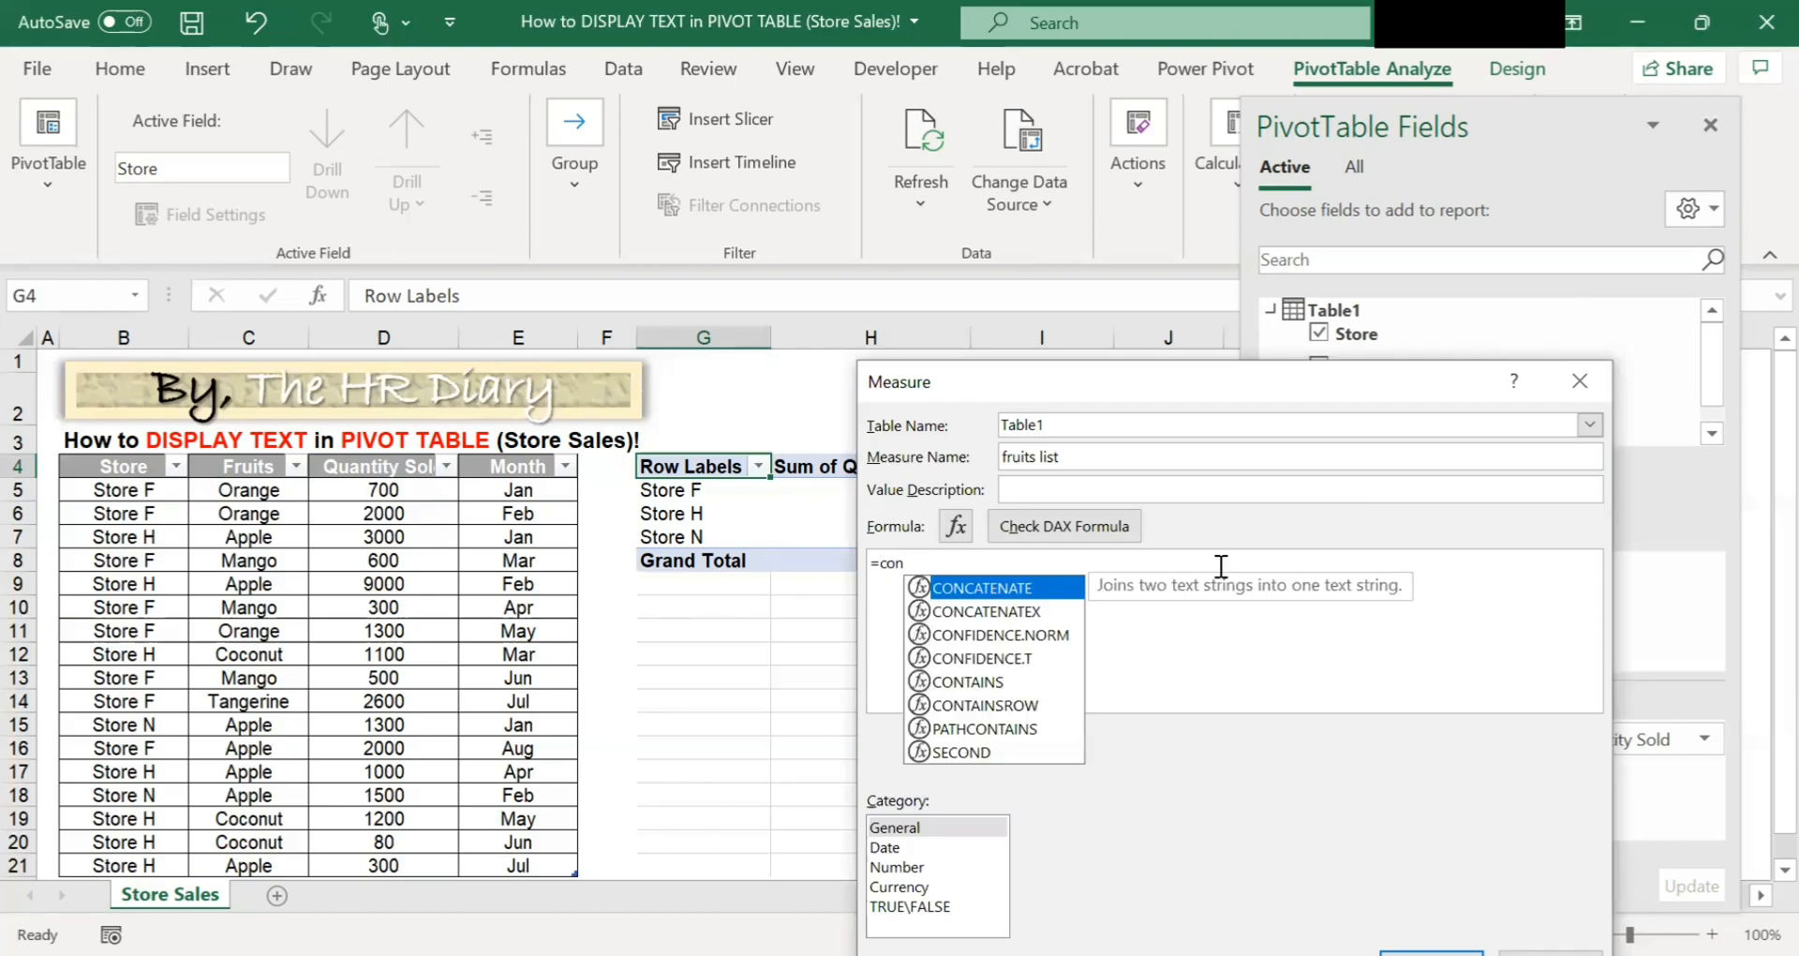
double_click(1045, 619)
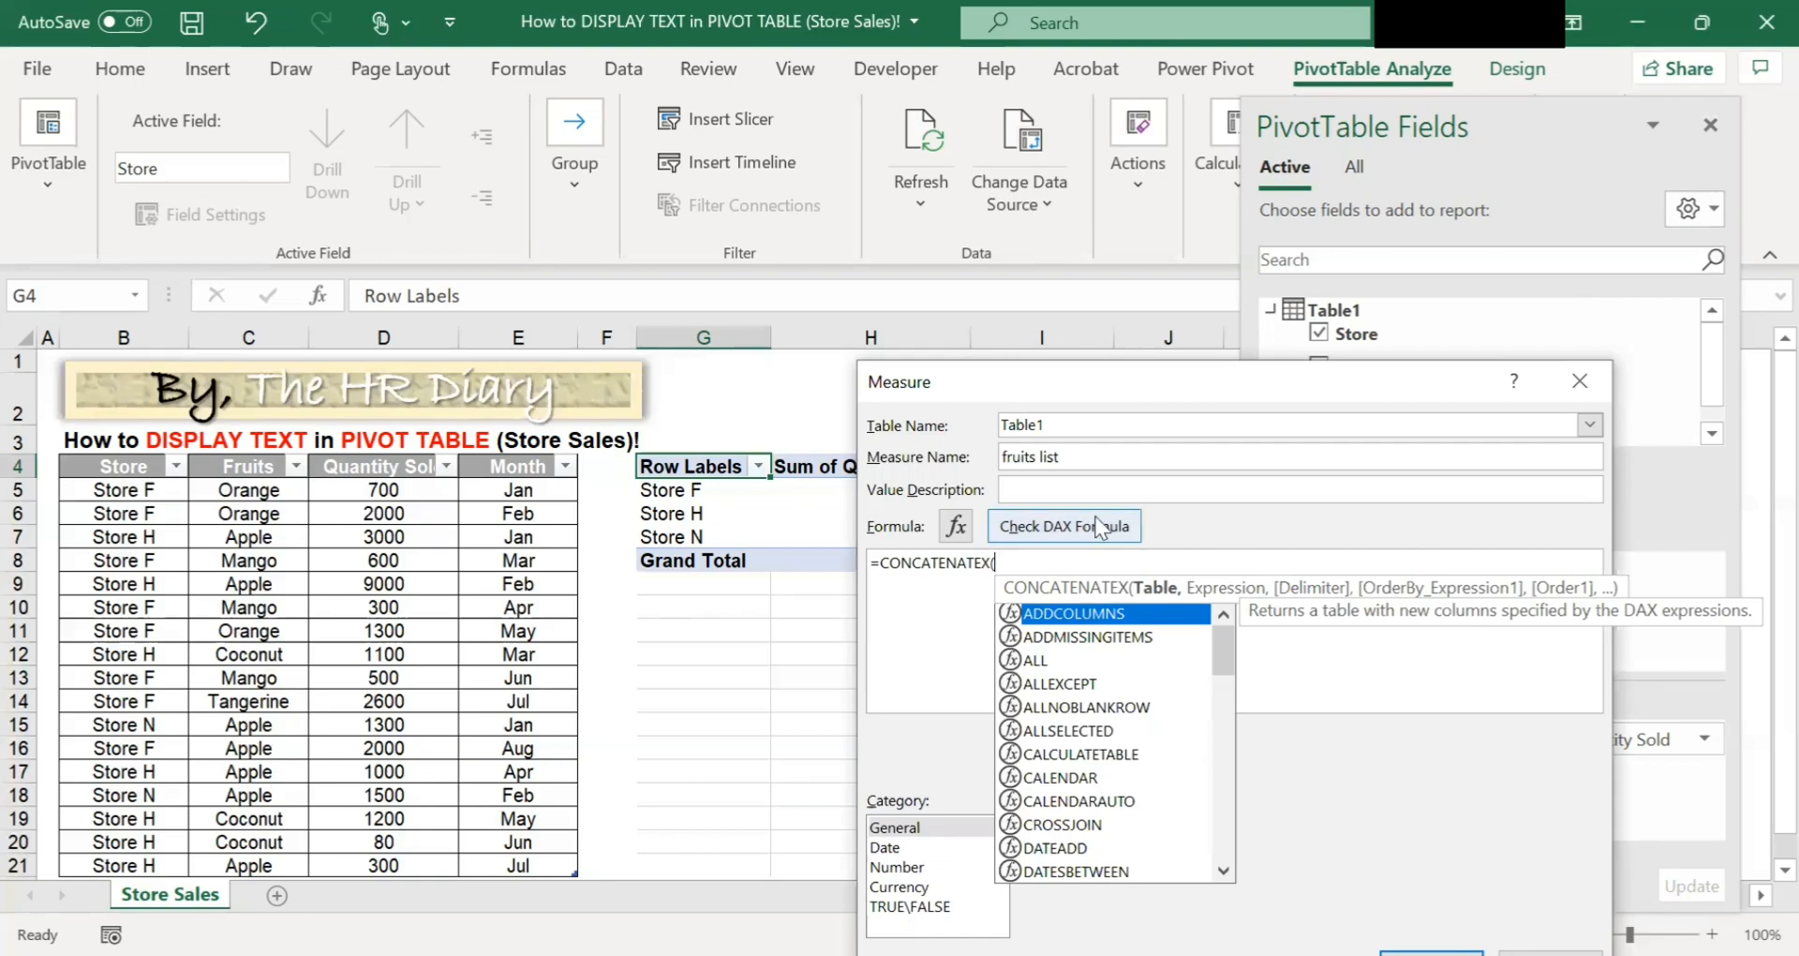
text(t)
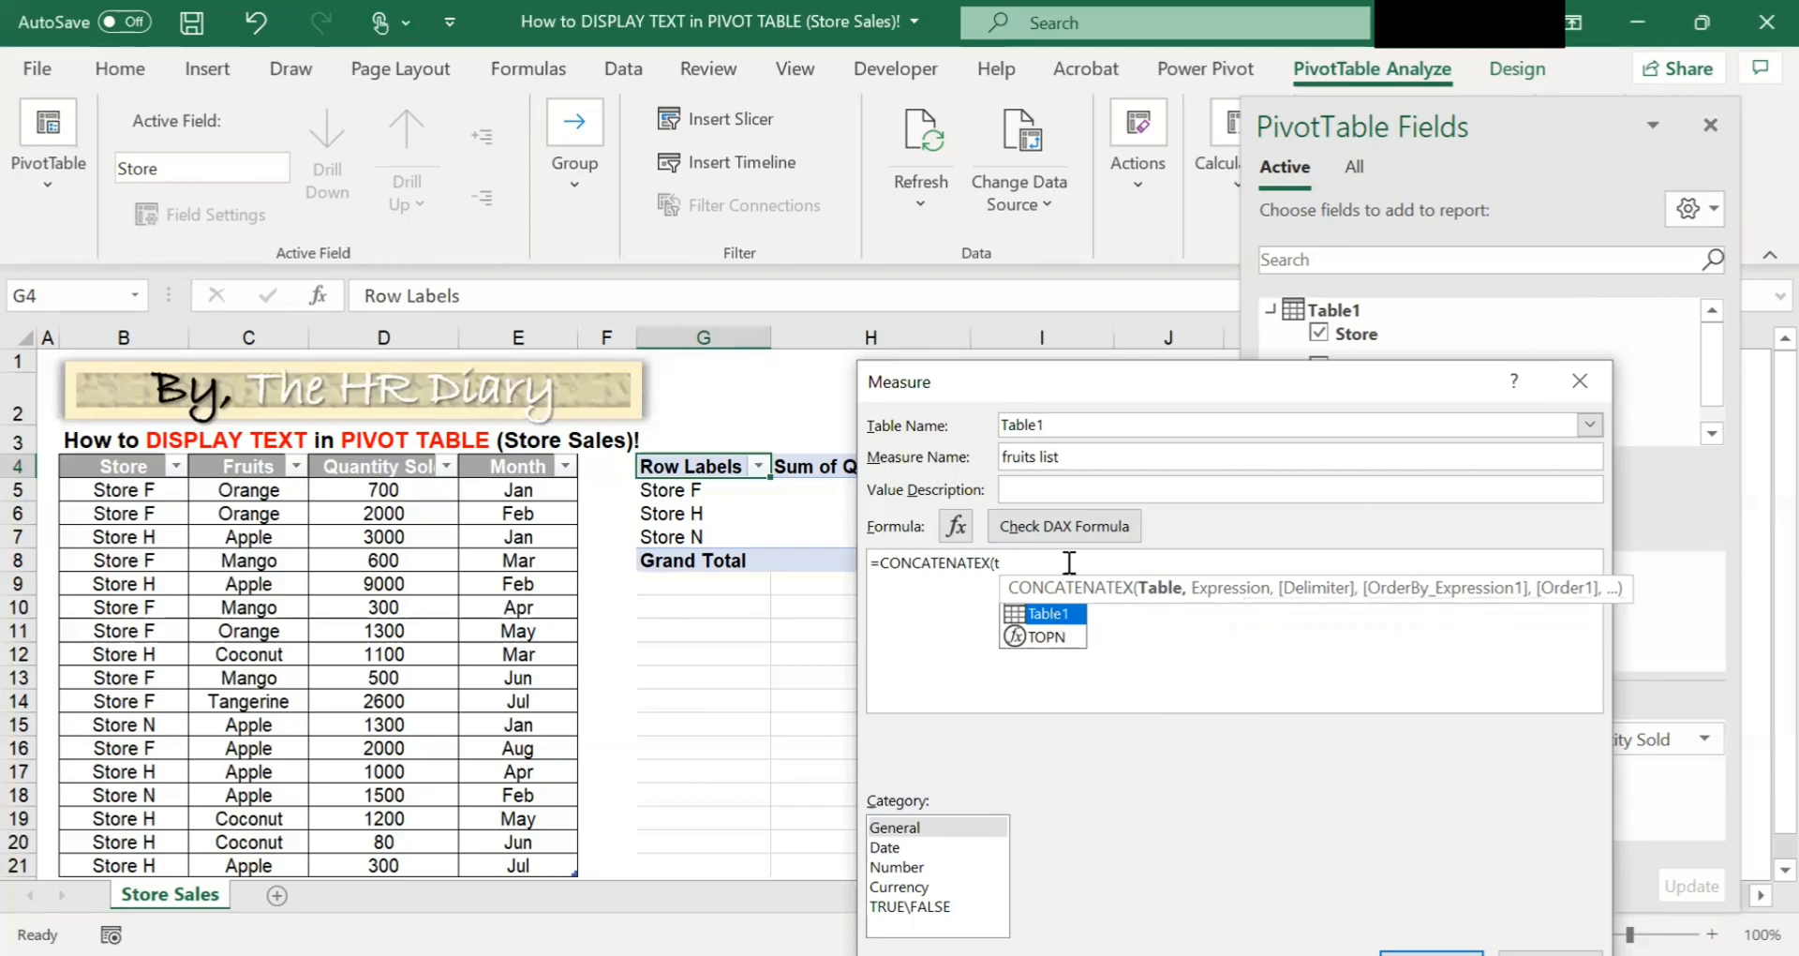
double_click(1051, 612)
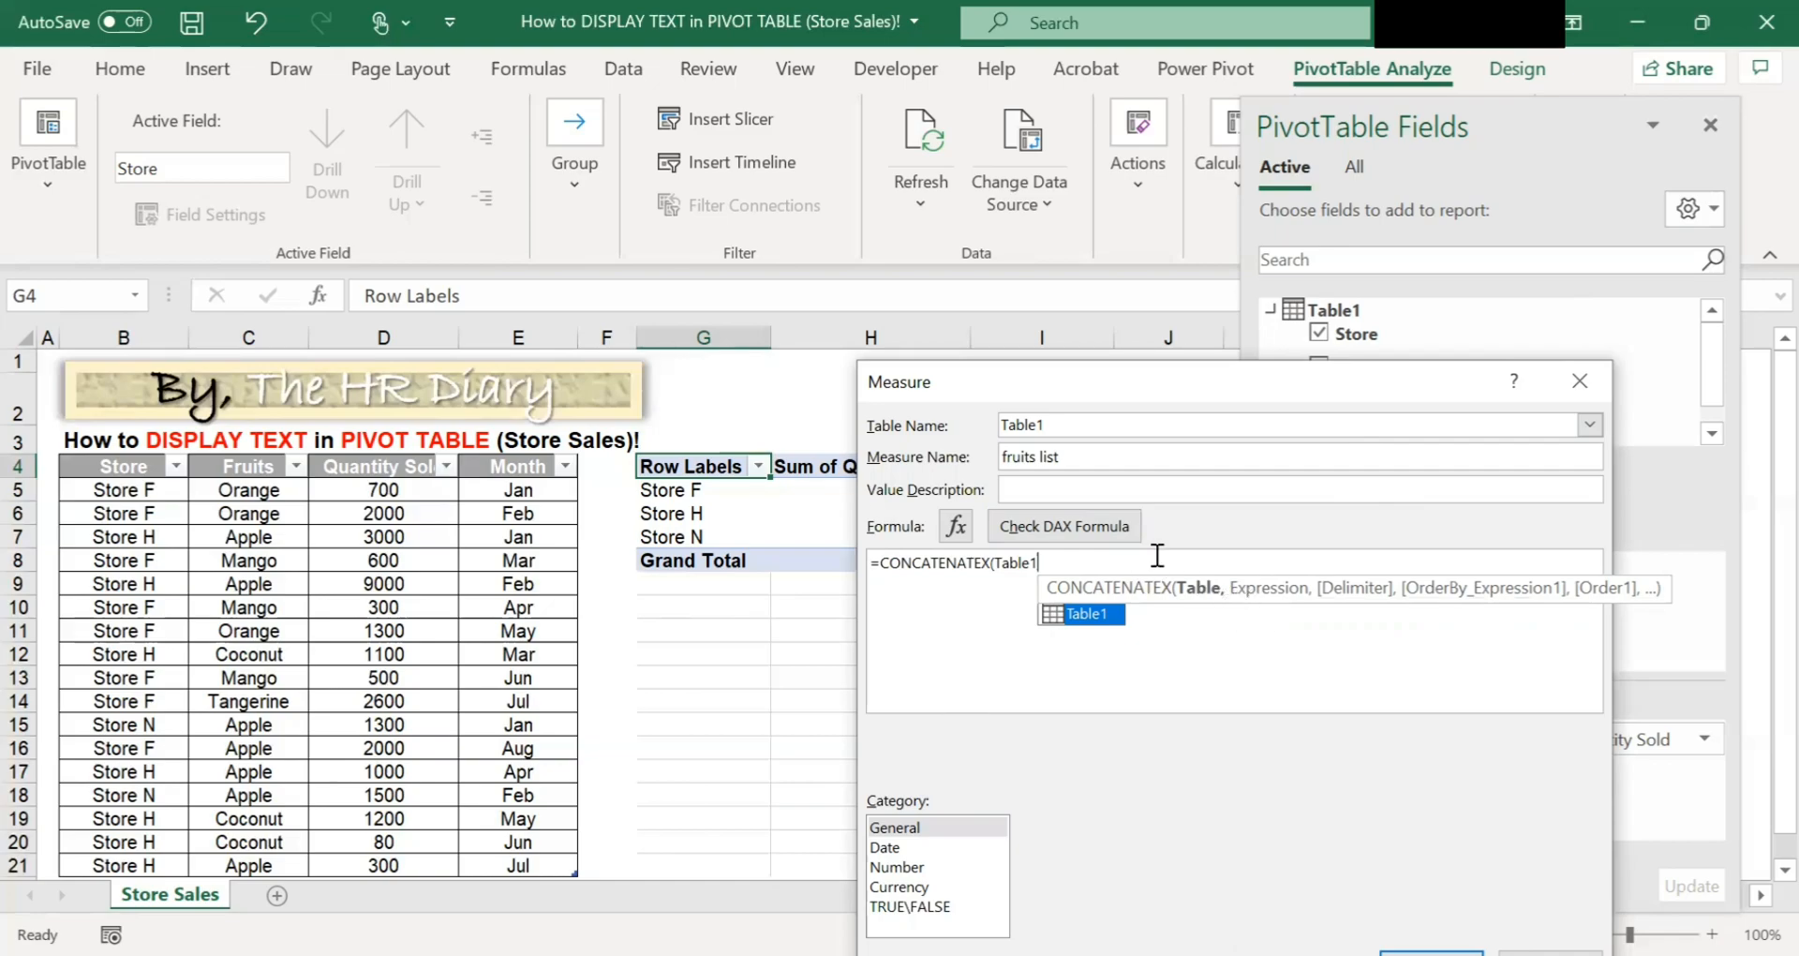
Complete the formula as =CONCATENATEX(Table1, Table1[Fruits], ", ") with a comma-space delimiter.
text(, t)
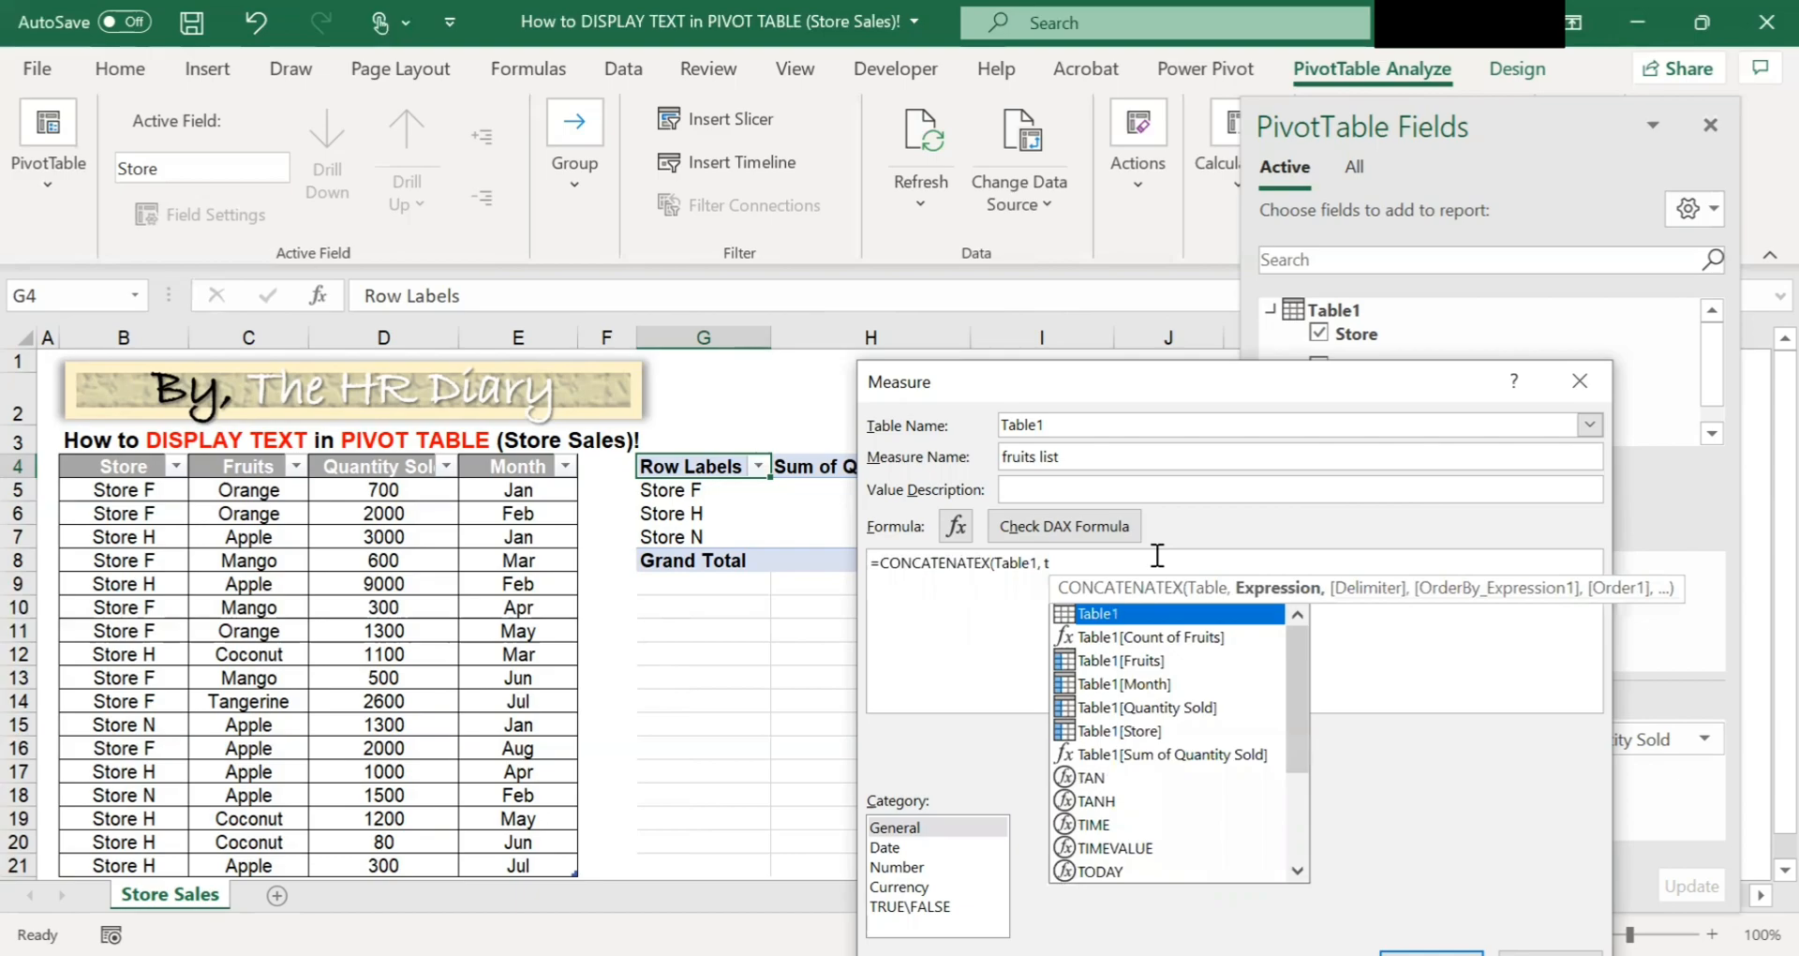
text(a)
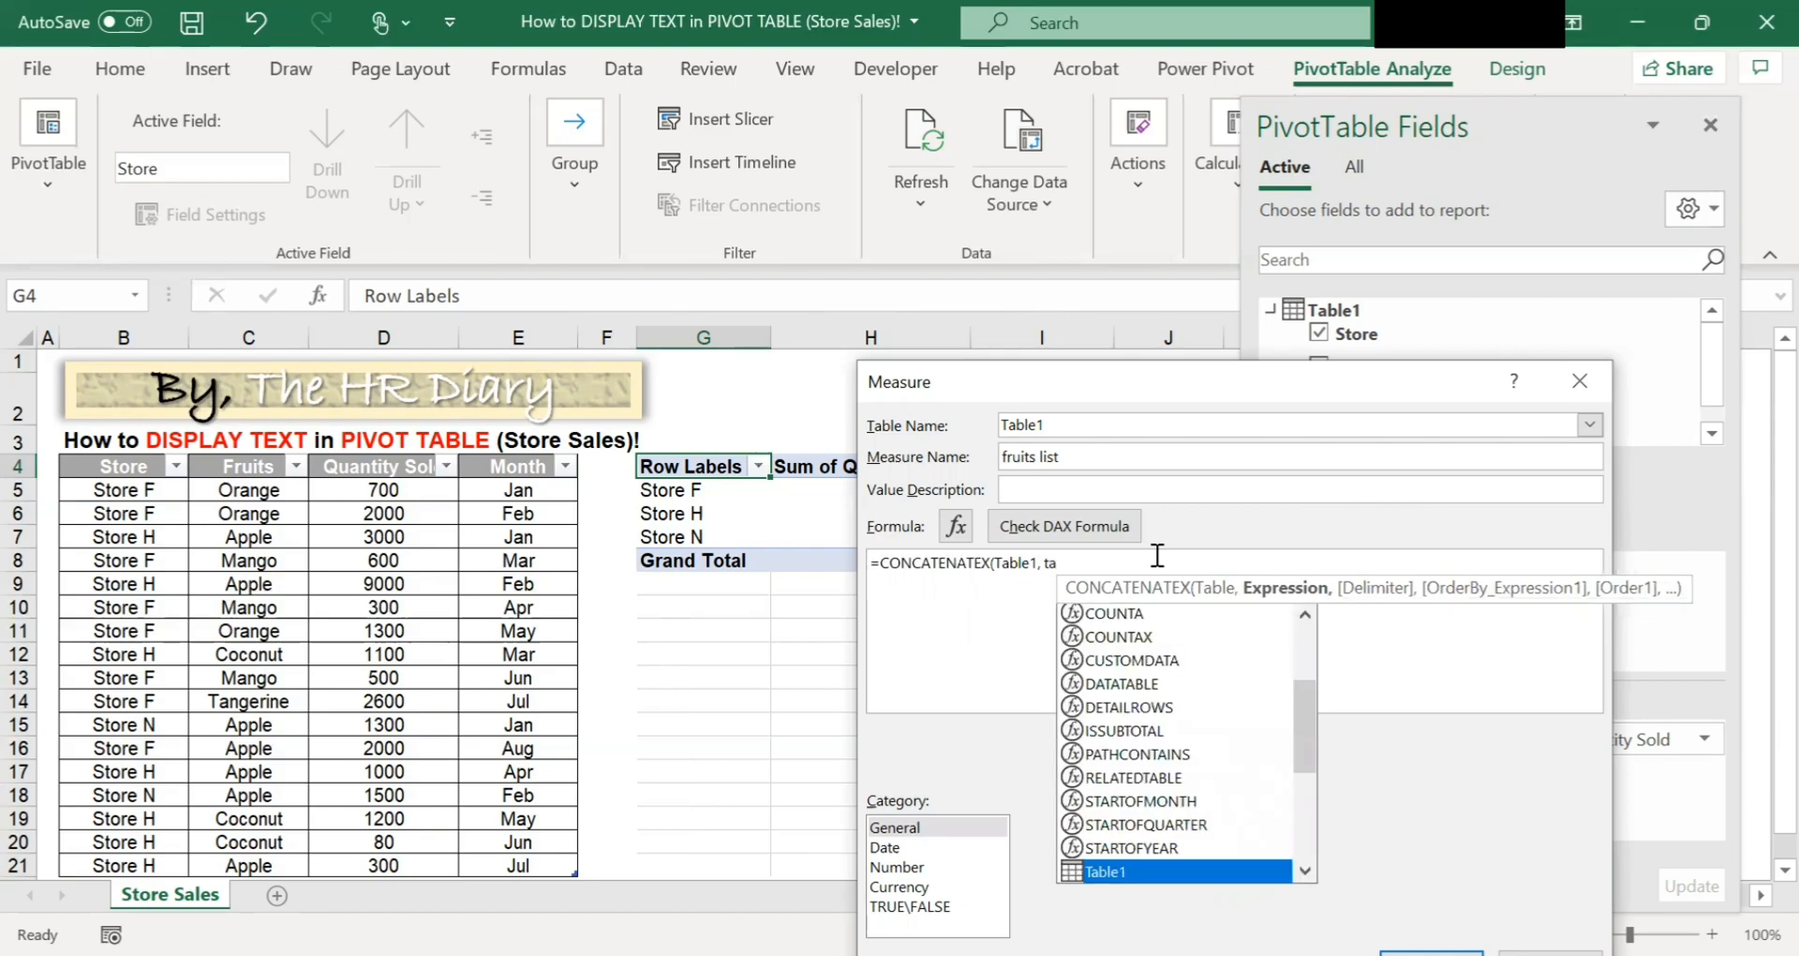
text(ble)
click(1188, 732)
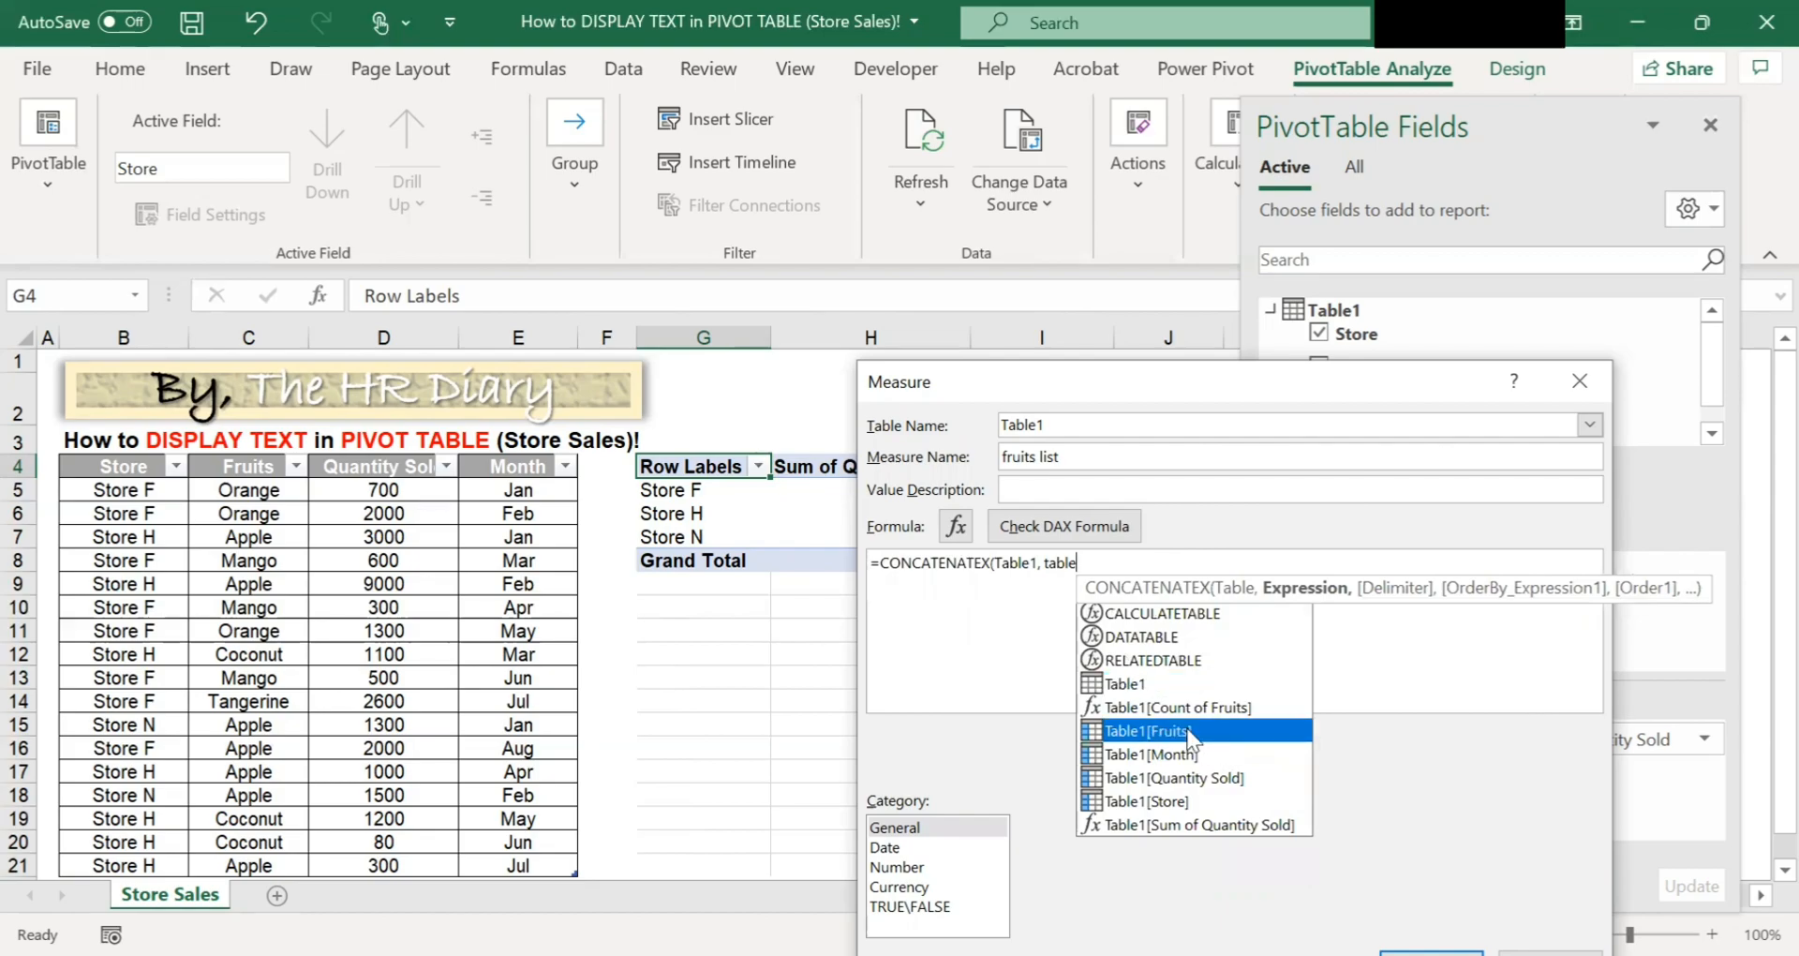
double_click(1188, 732)
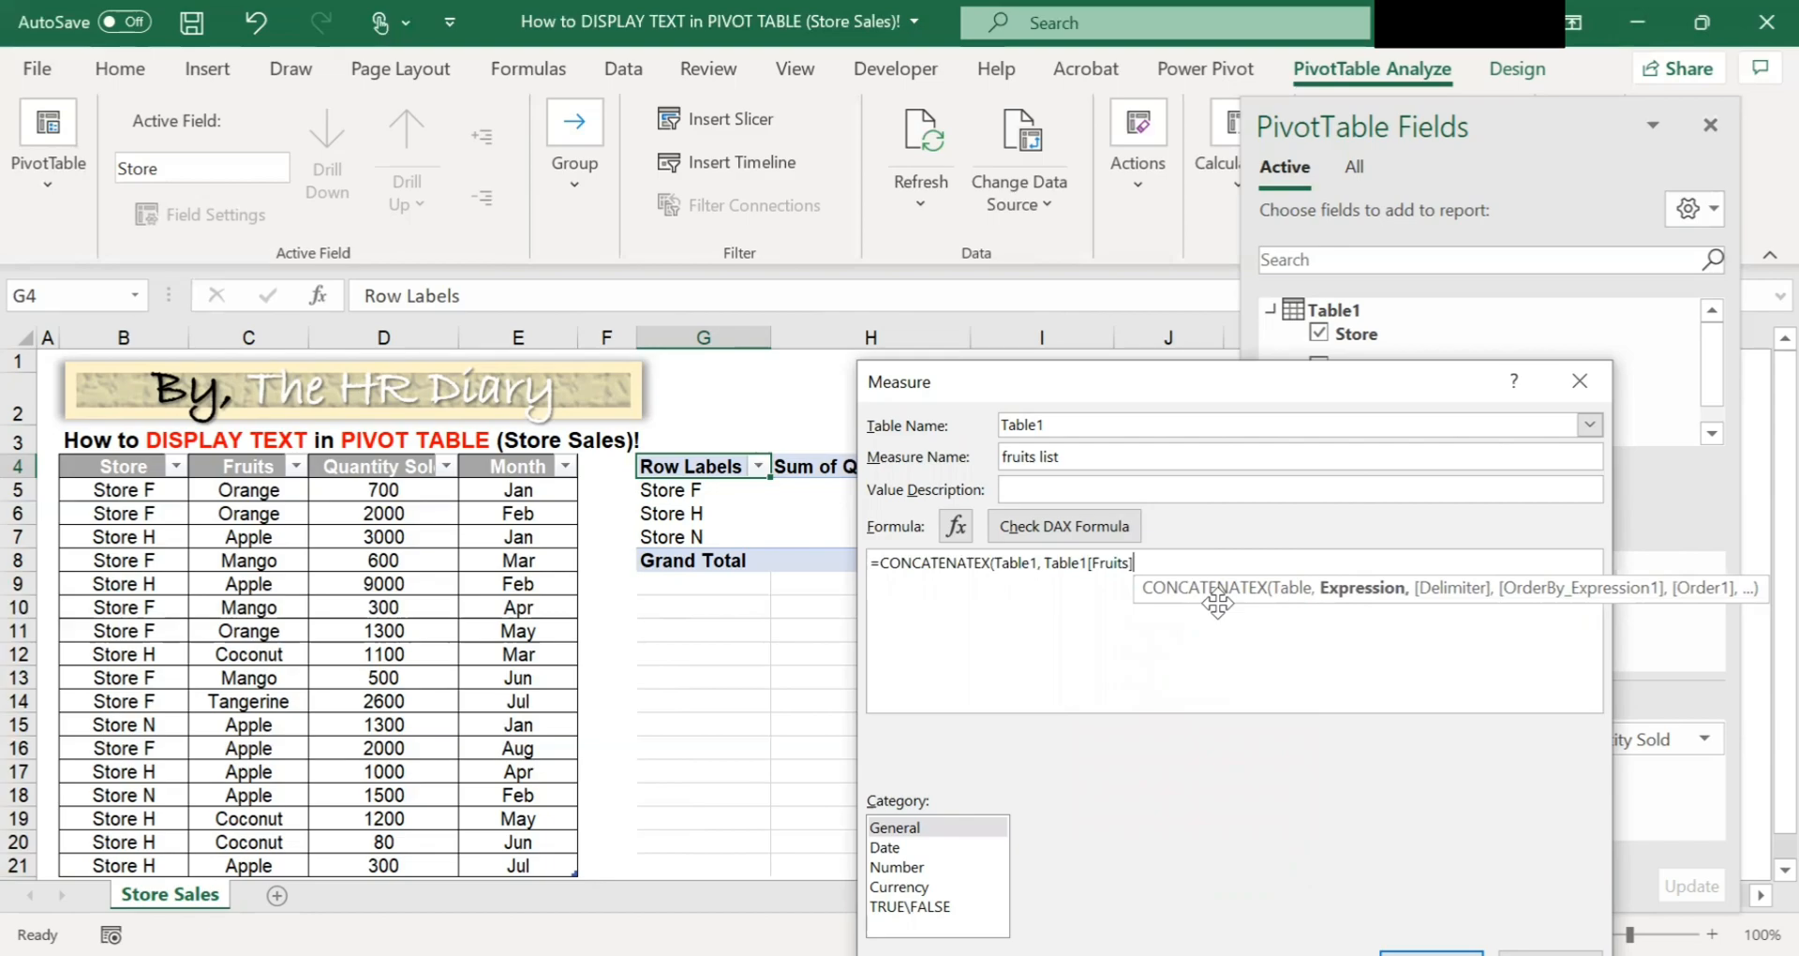
text(, ", )
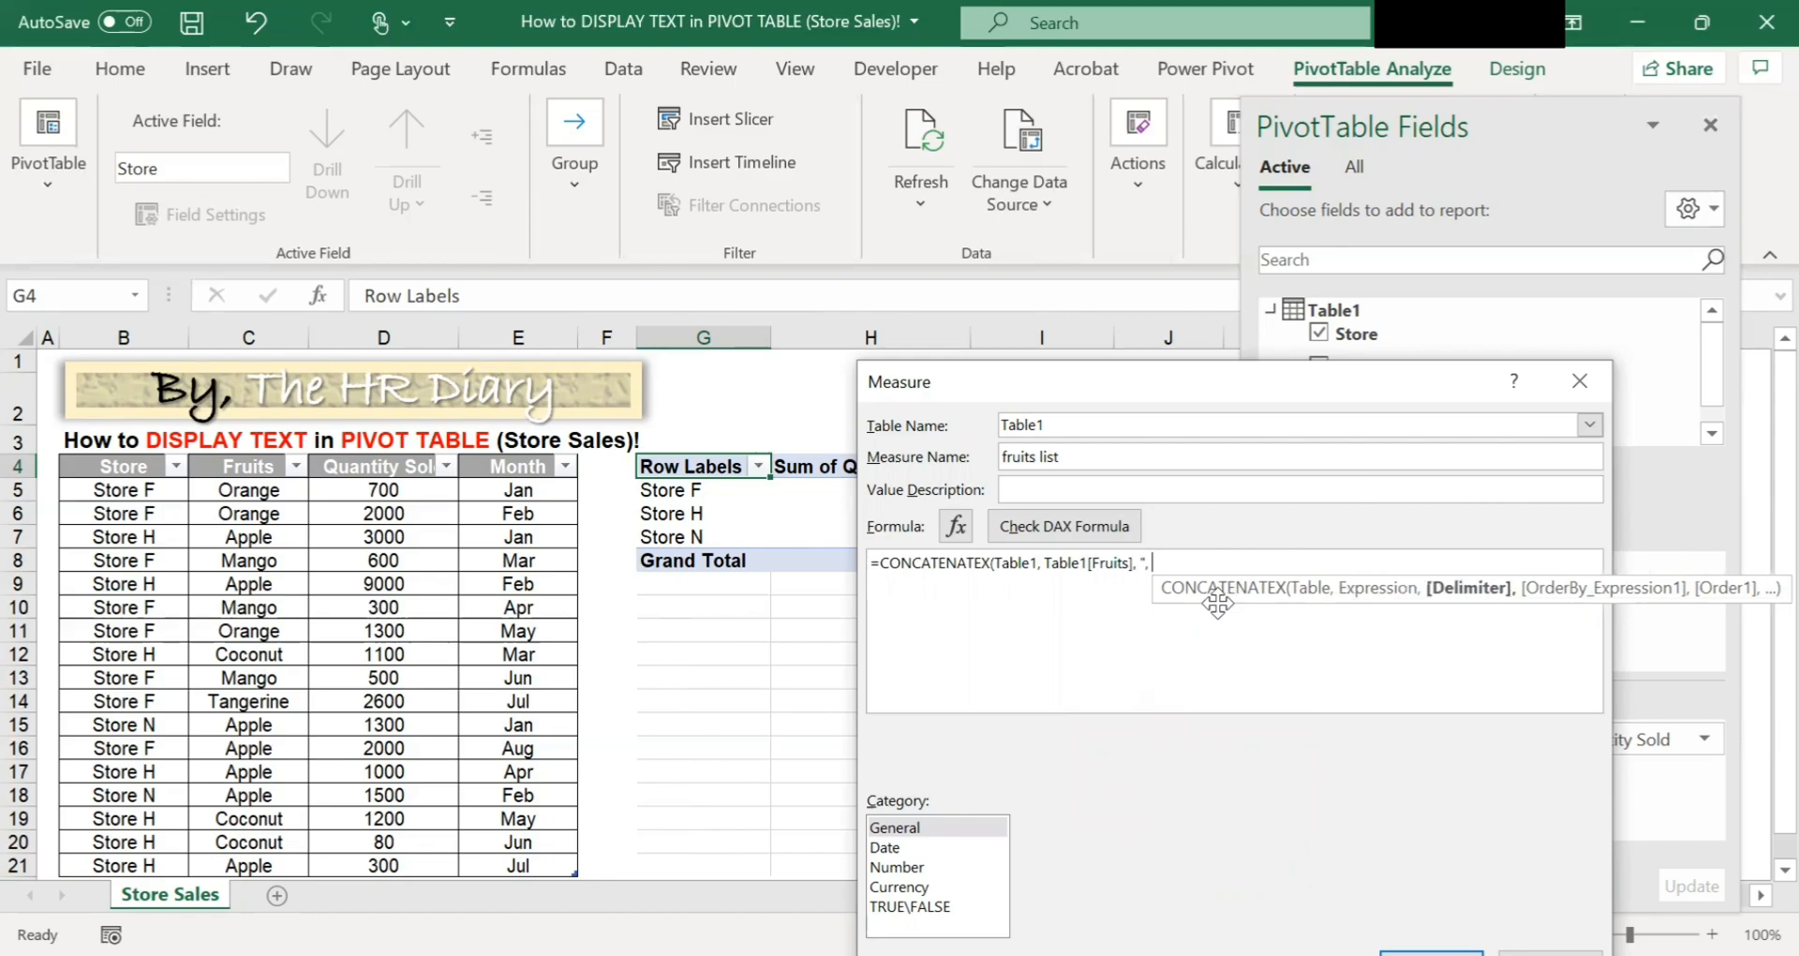
text("))
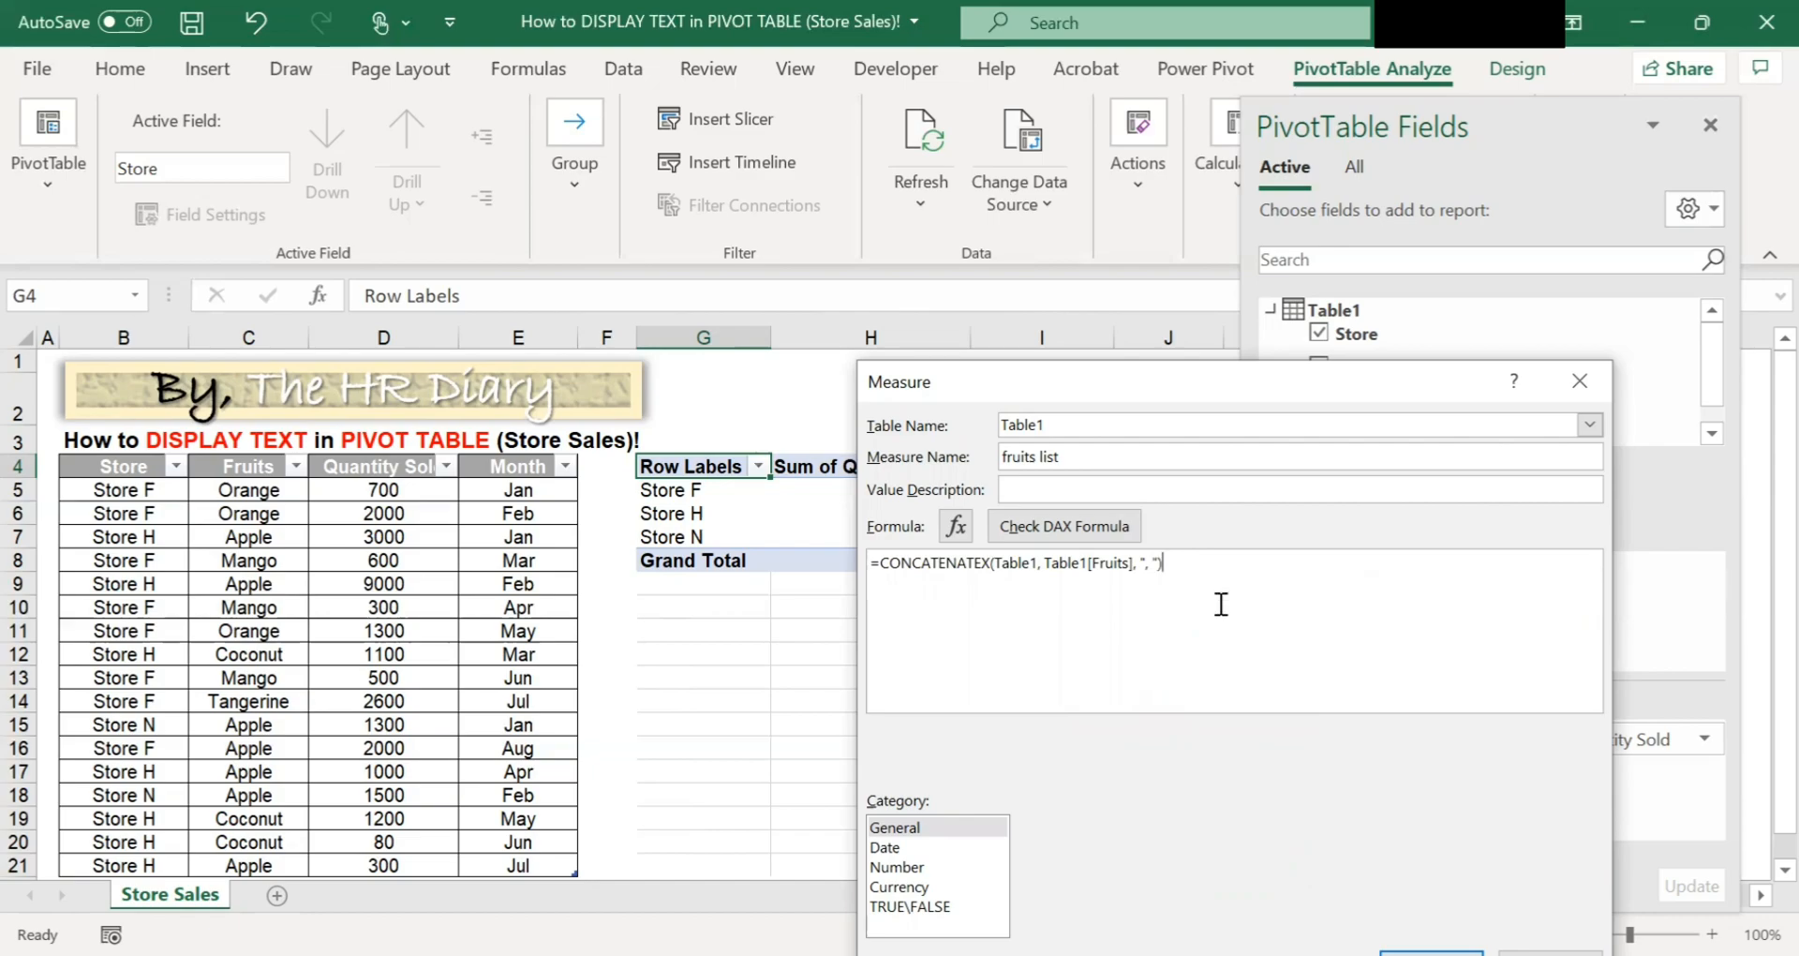
Enlarge and review the formula's delimiter, then save the fruits list measure.
scroll(1221, 604, up, 4)
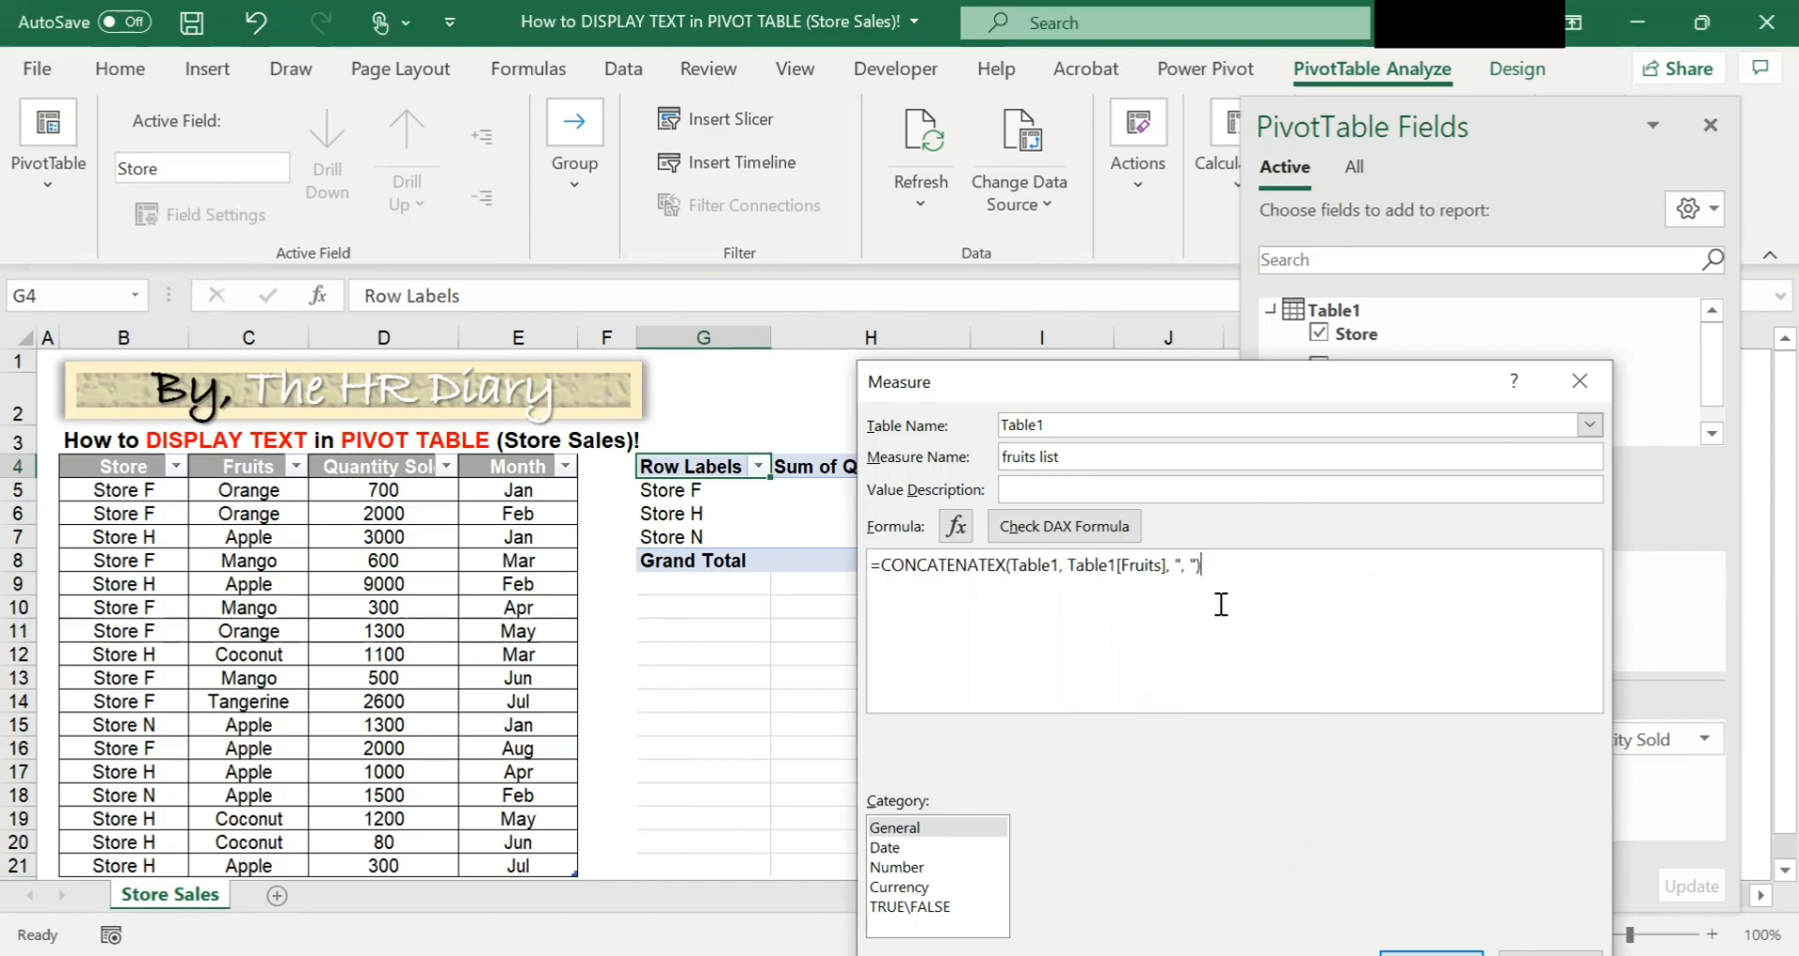
click(1239, 648)
click(1371, 674)
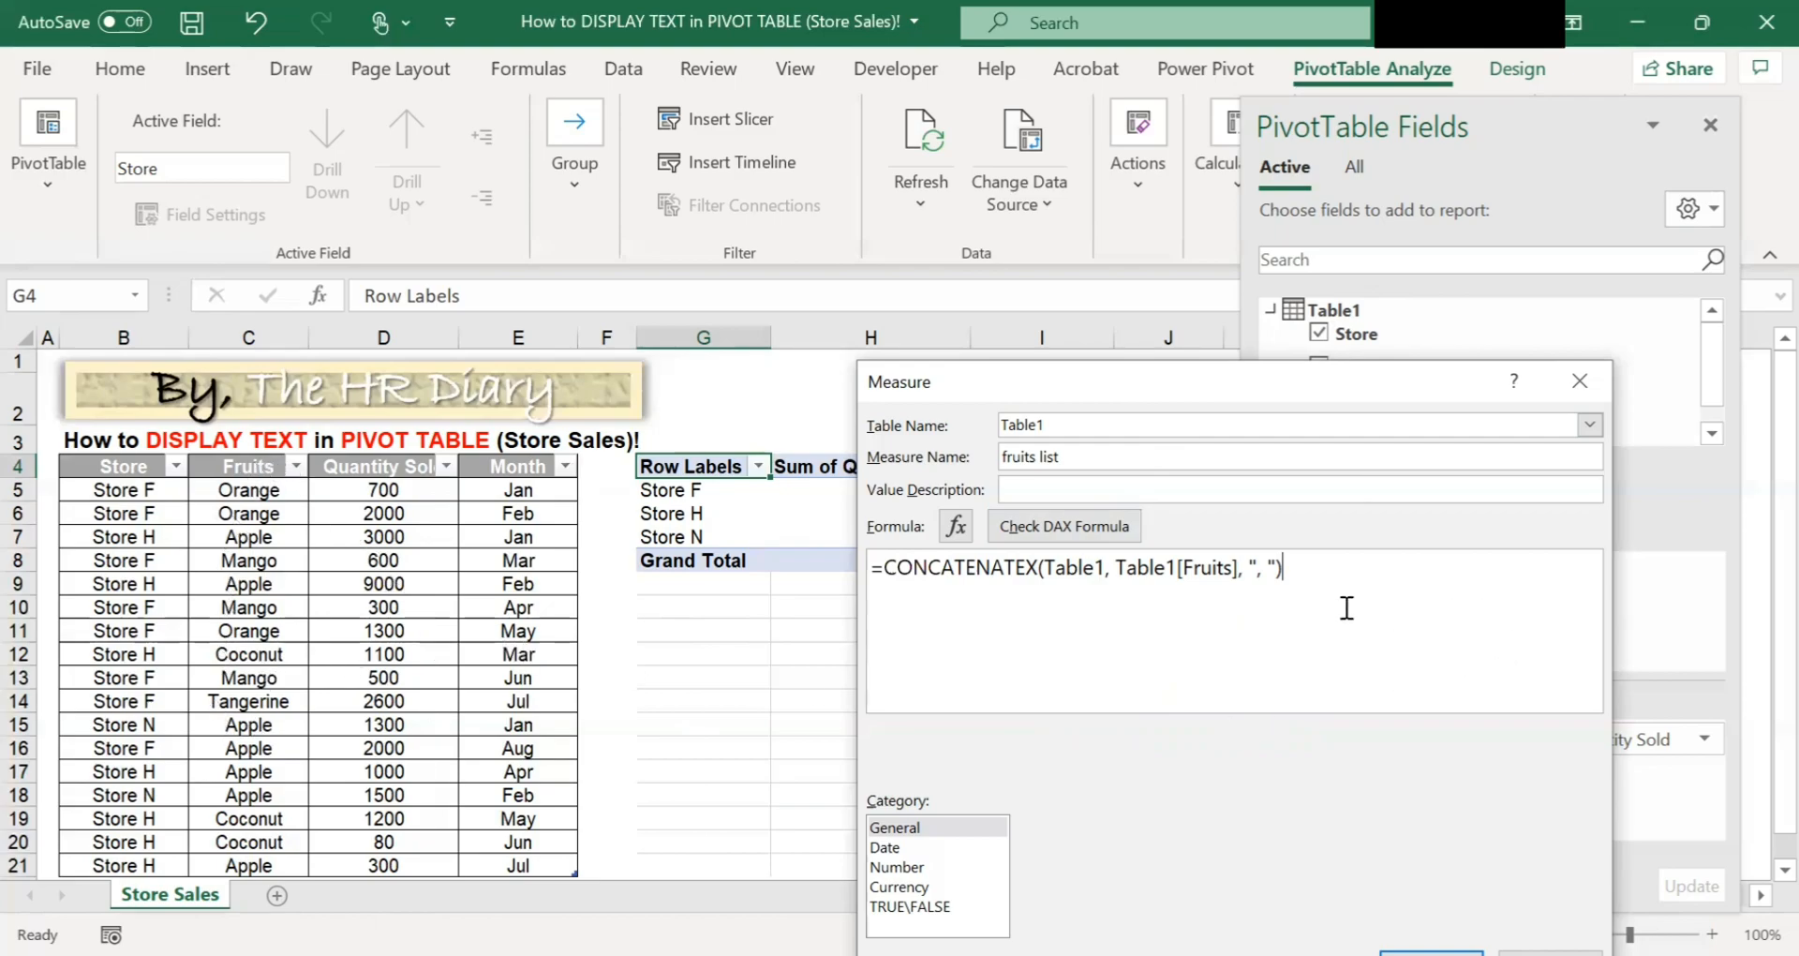
drag(1250, 567, 1279, 566)
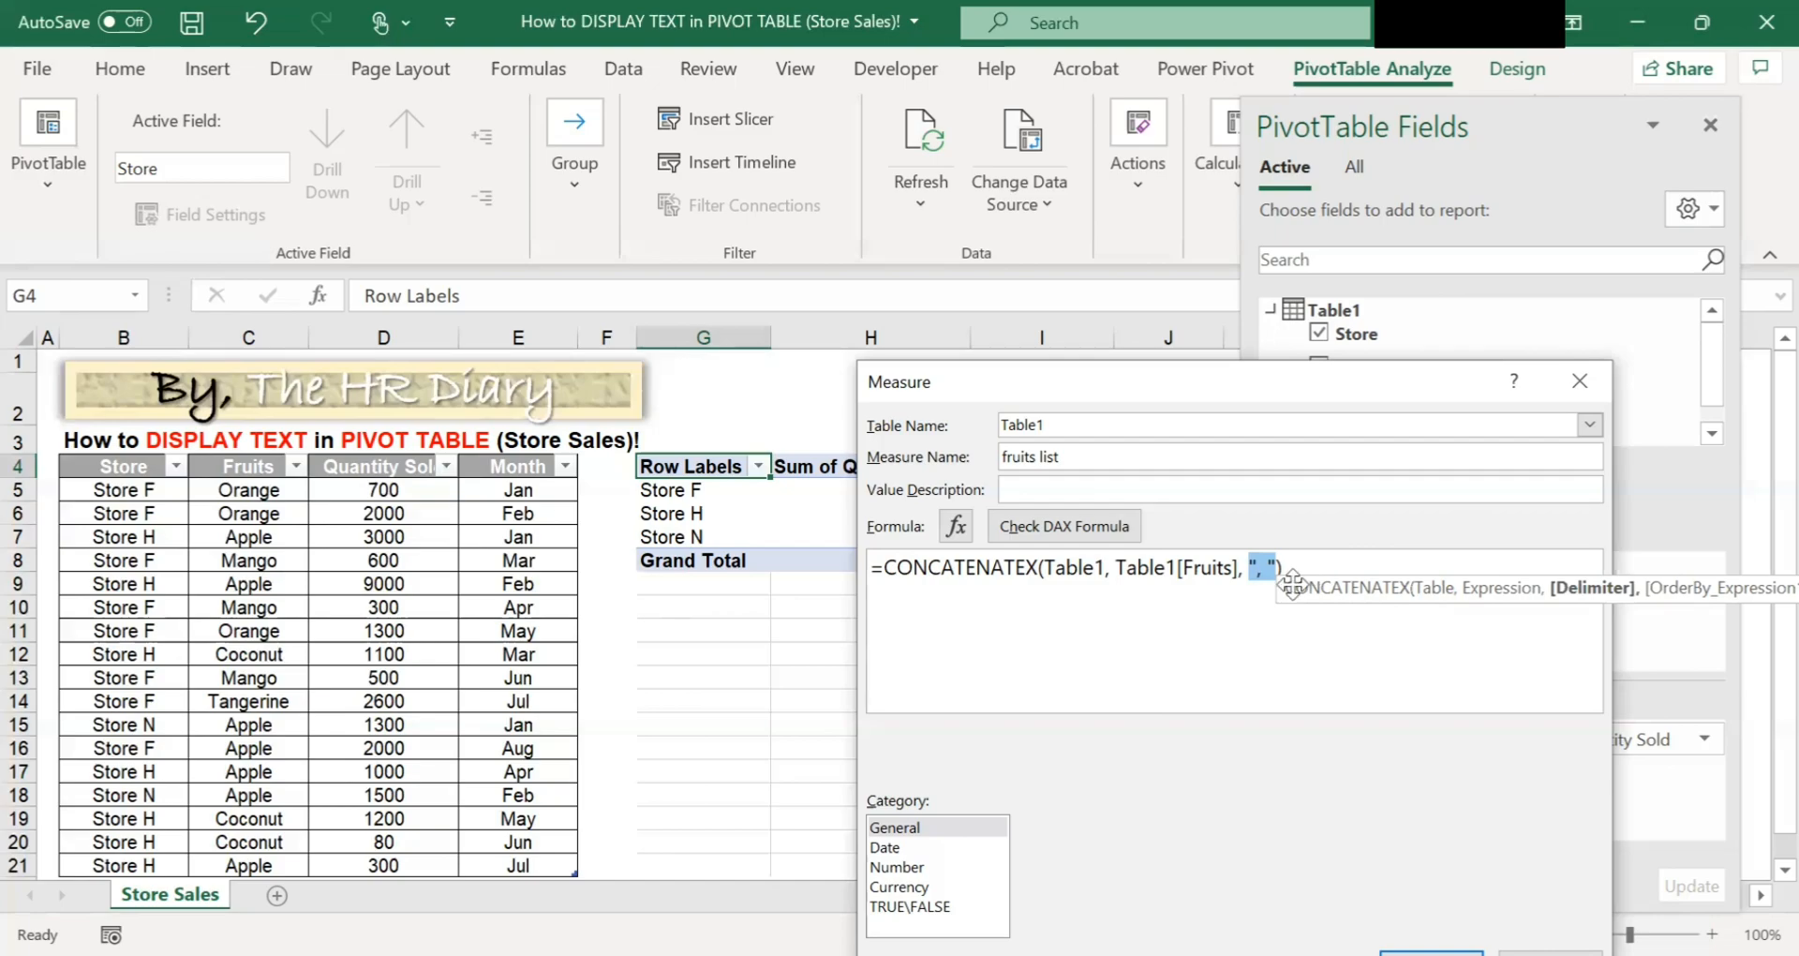
click(1266, 566)
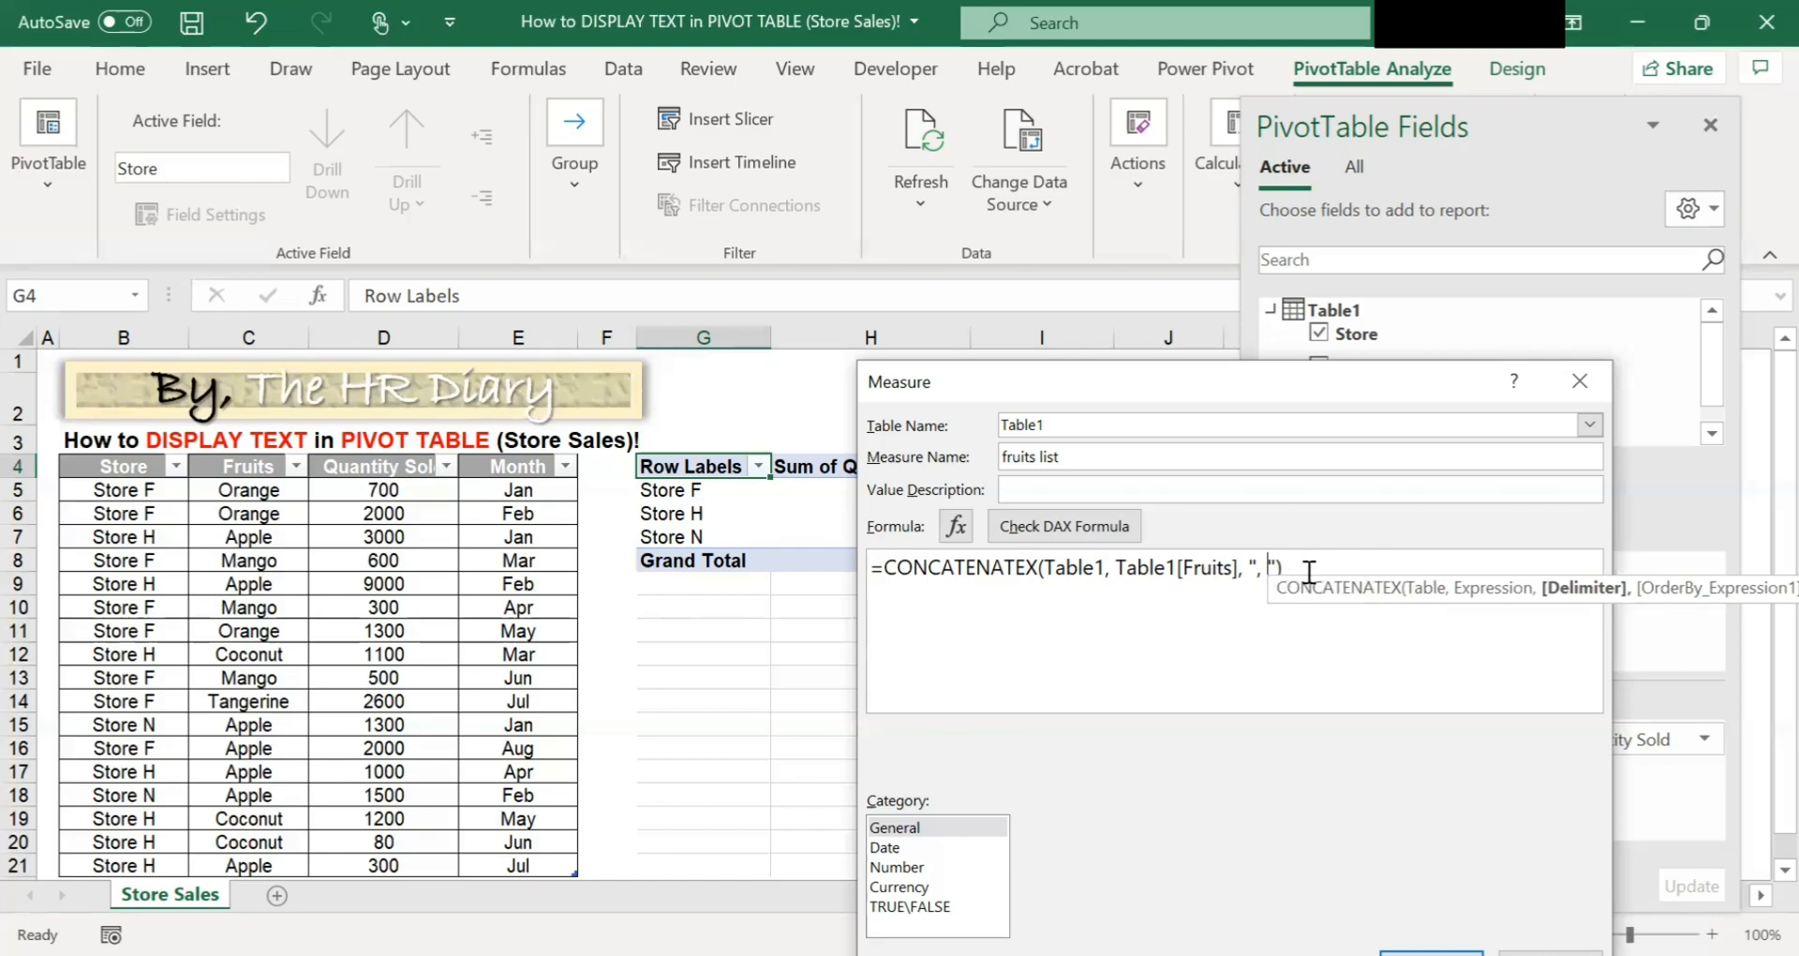
click(1245, 643)
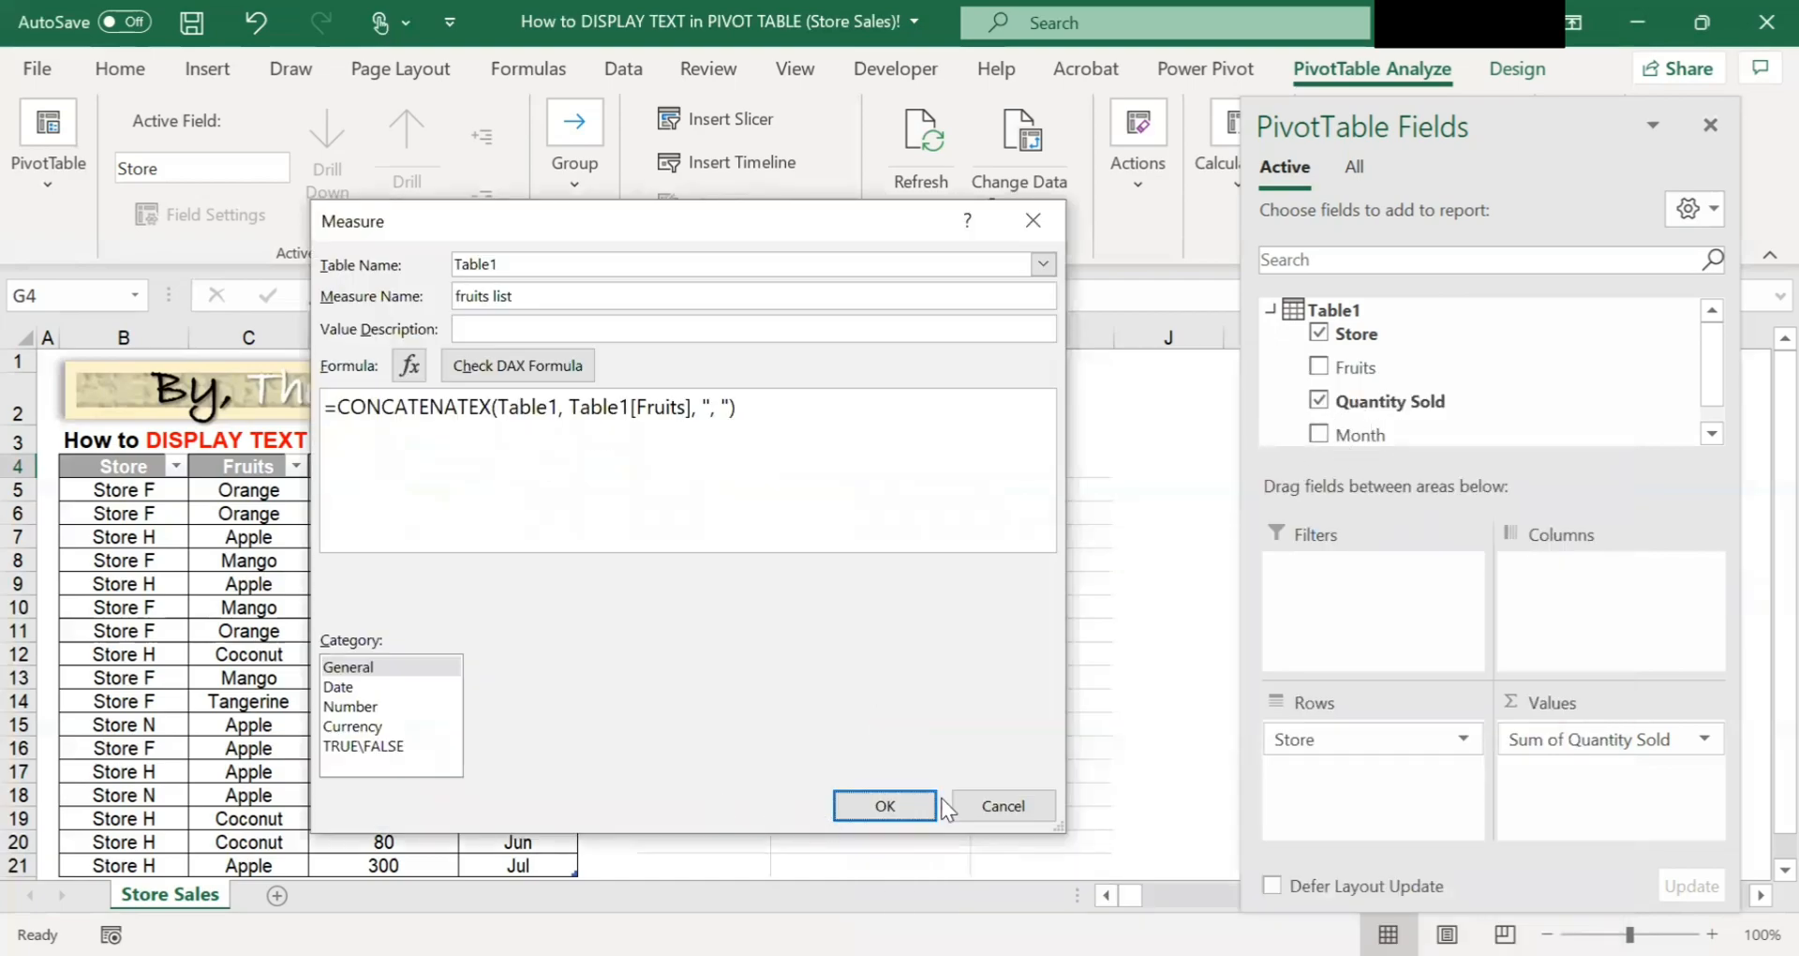
click(885, 806)
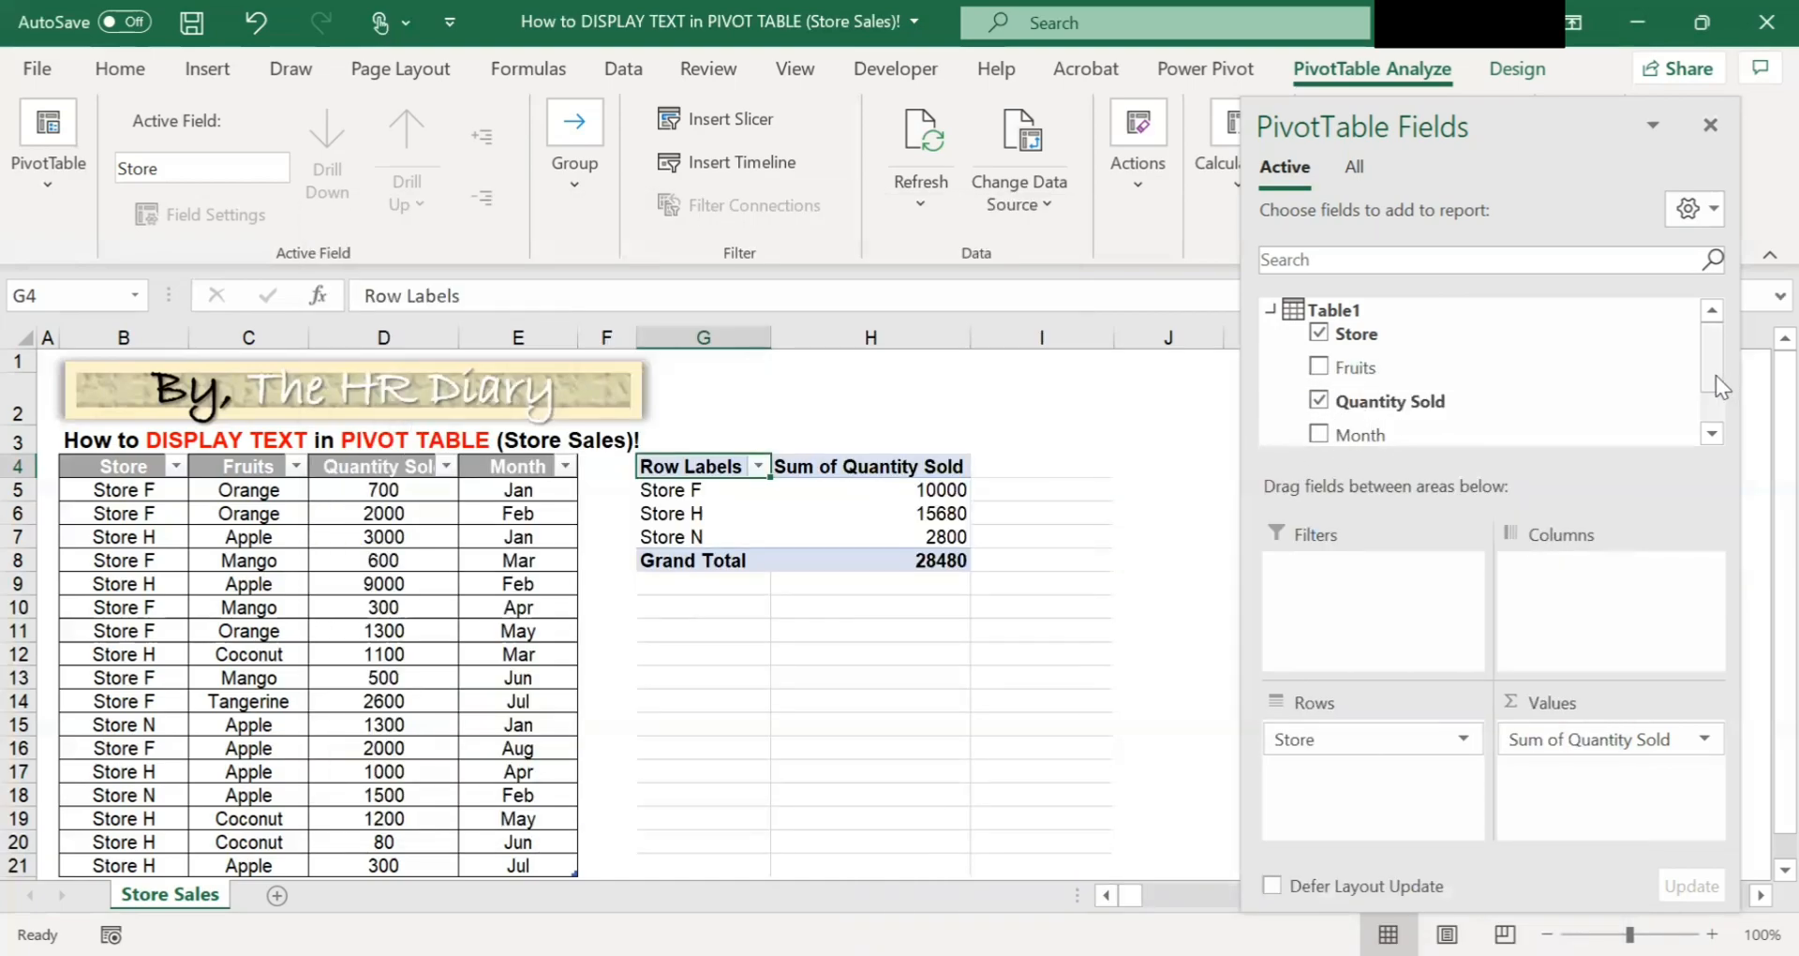
Add the fruits list measure to the PivotTable values.
drag(1716, 375, 1717, 418)
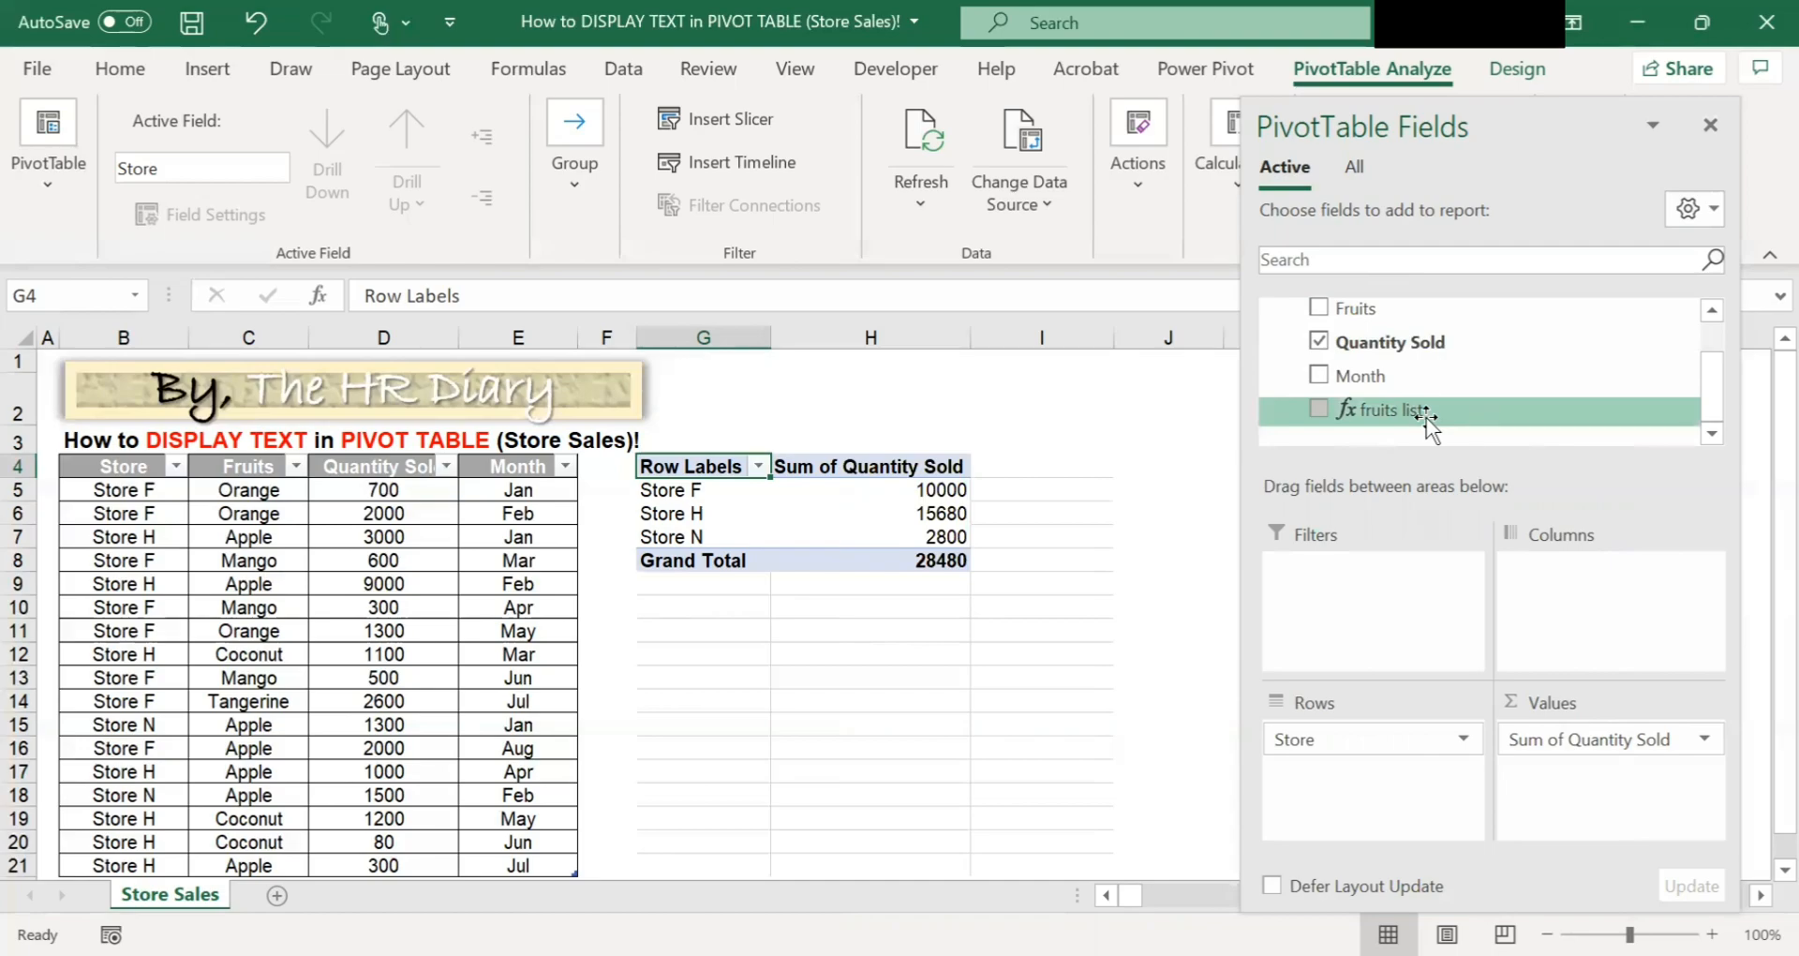
drag(1426, 419, 1117, 512)
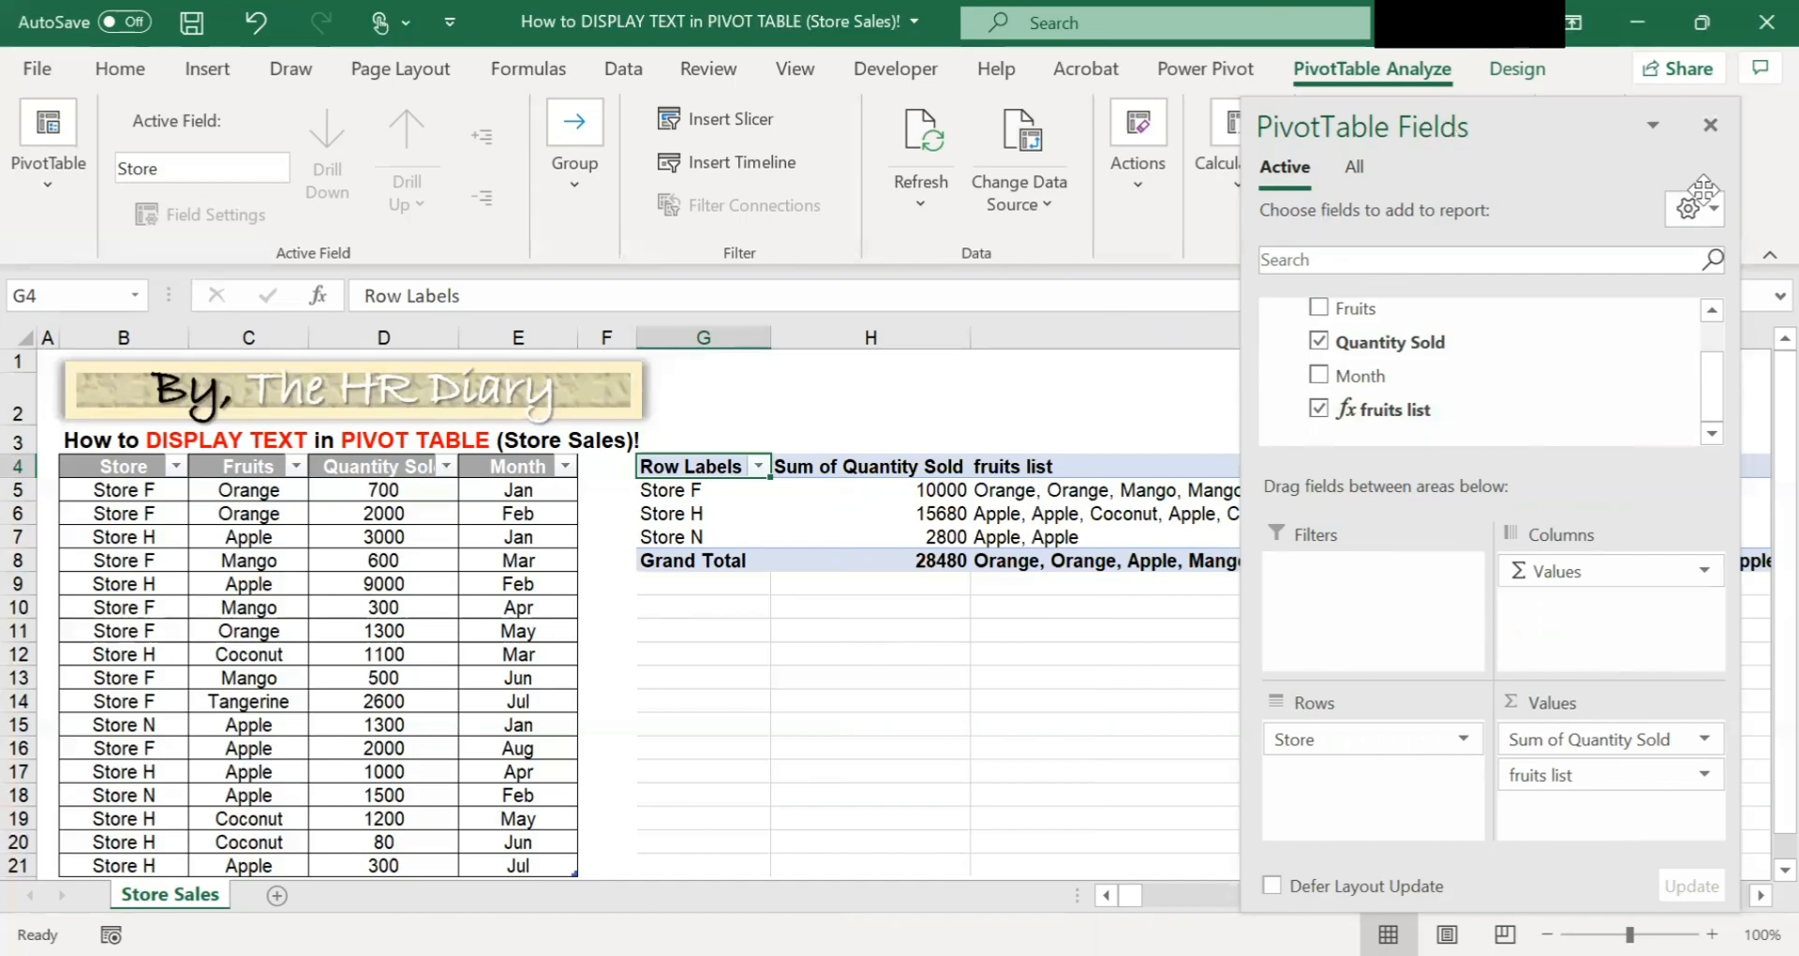
Inspect the fruits list text shown for each store in the PivotTable.
drag(1565, 208, 1645, 218)
click(1264, 658)
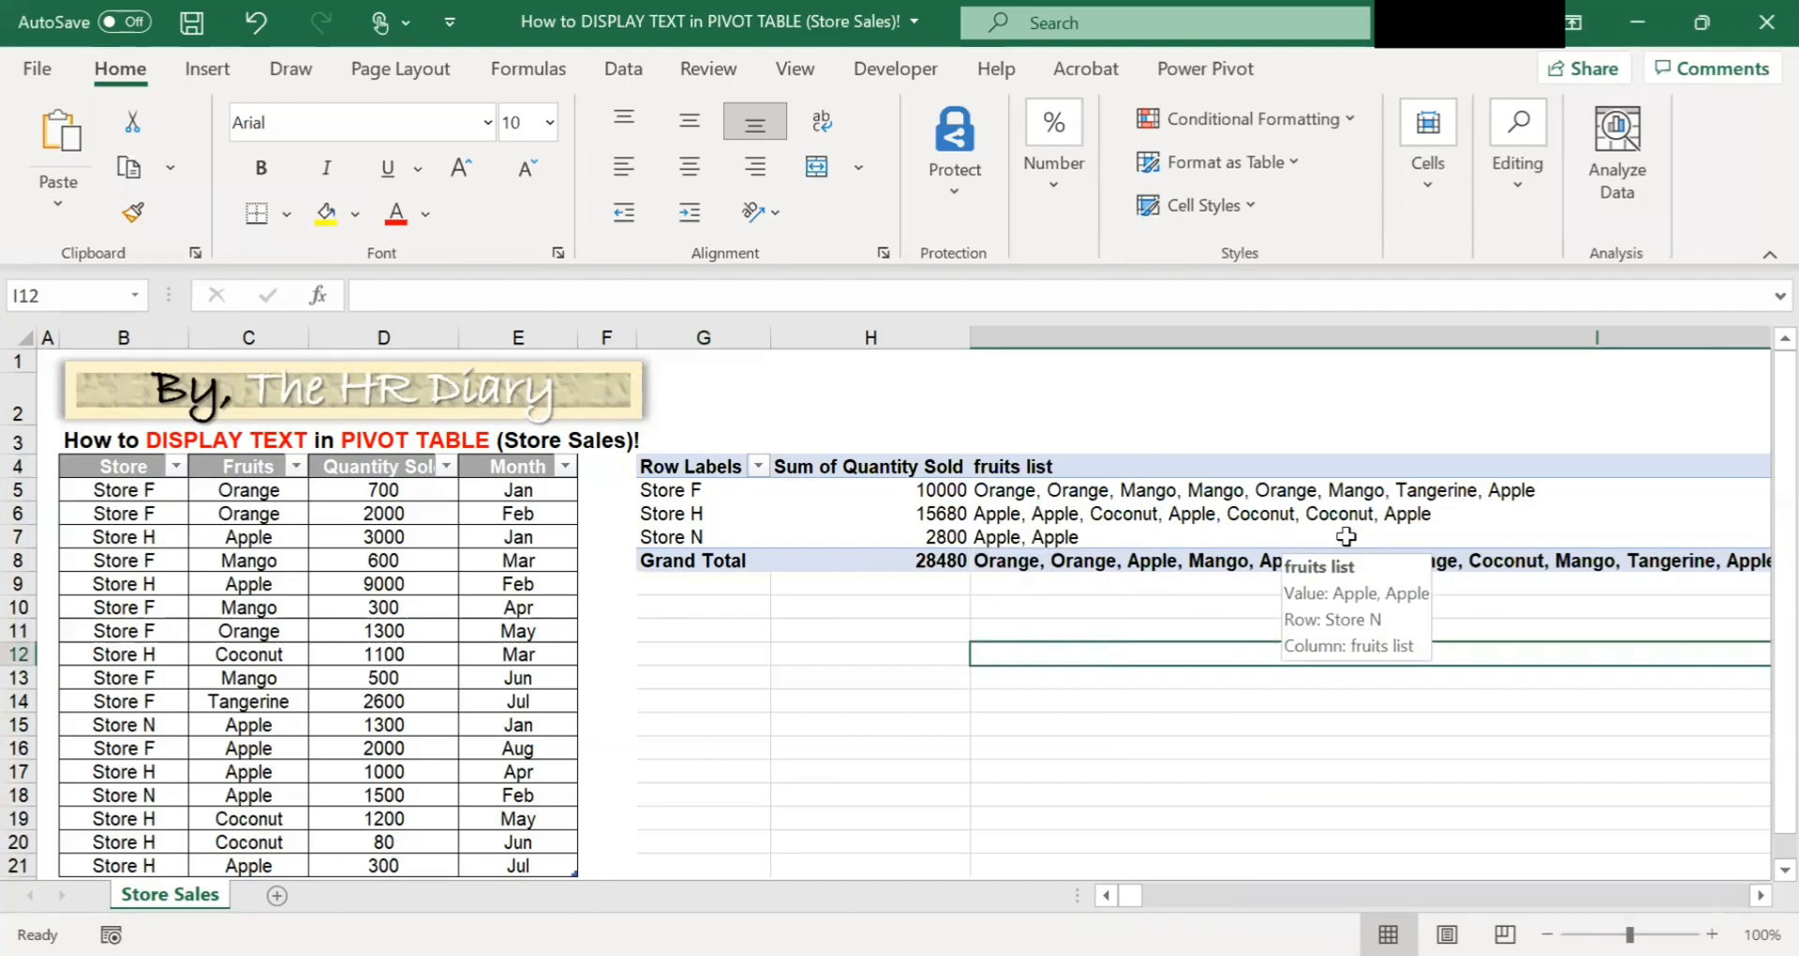
mouse_move(1124, 515)
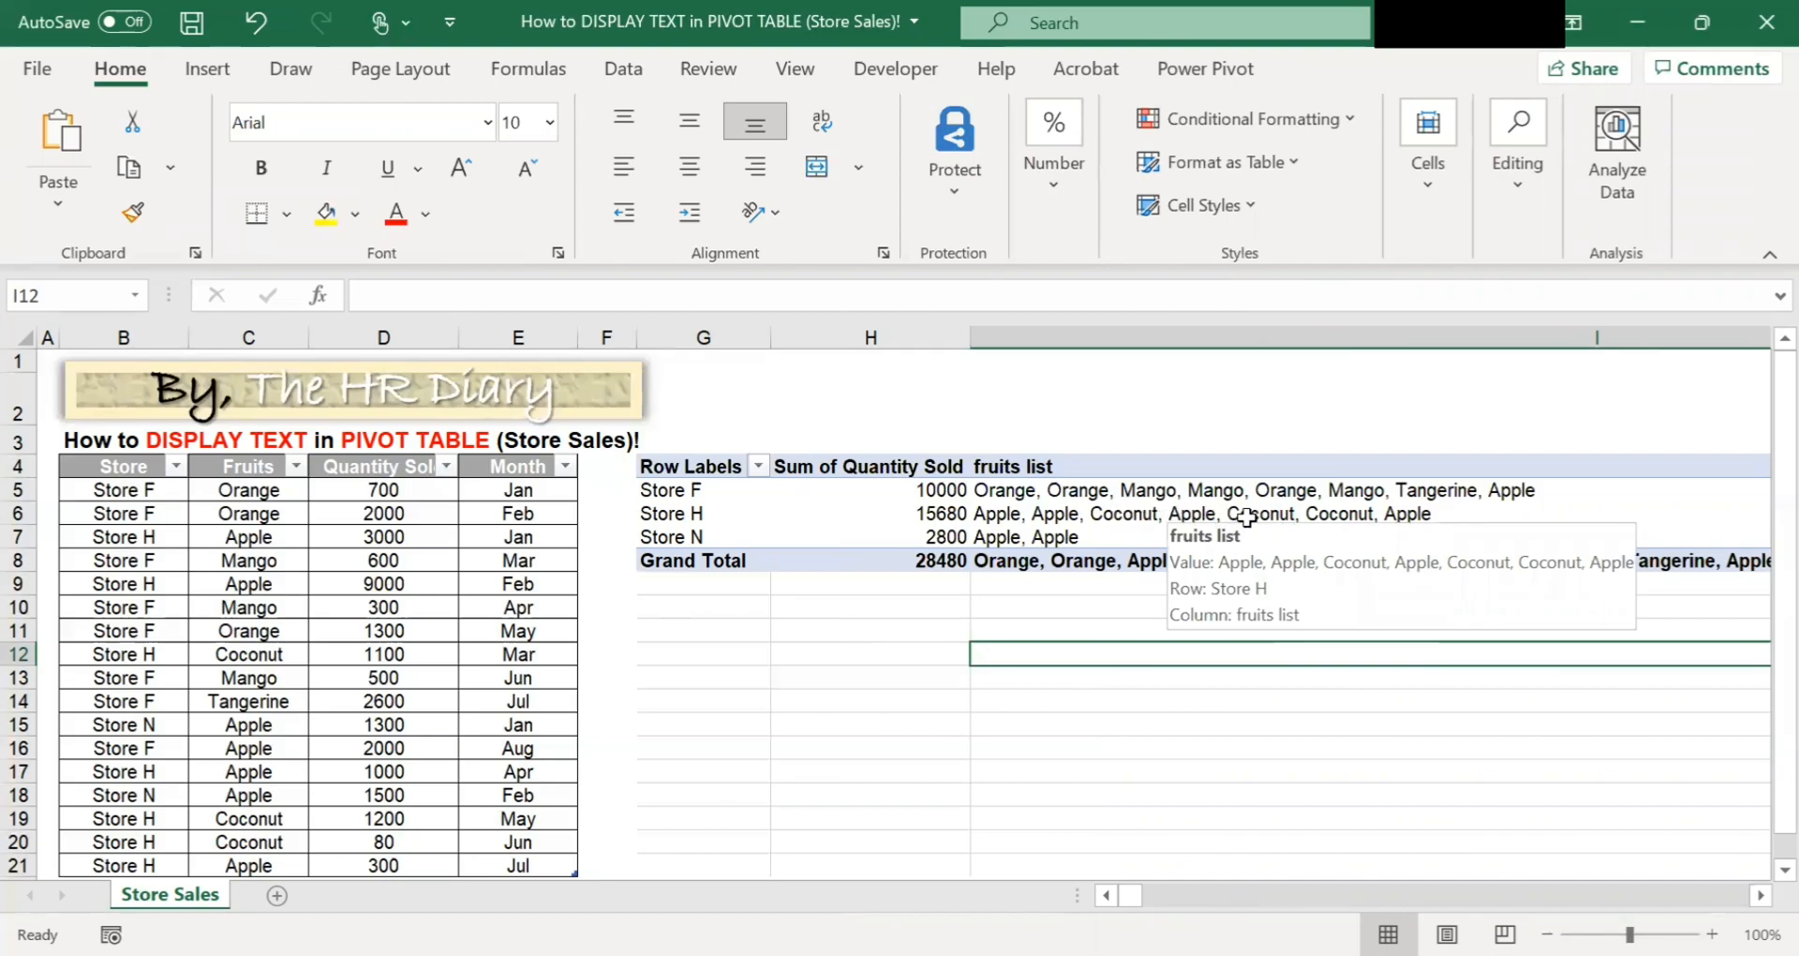
click(1388, 515)
click(1161, 726)
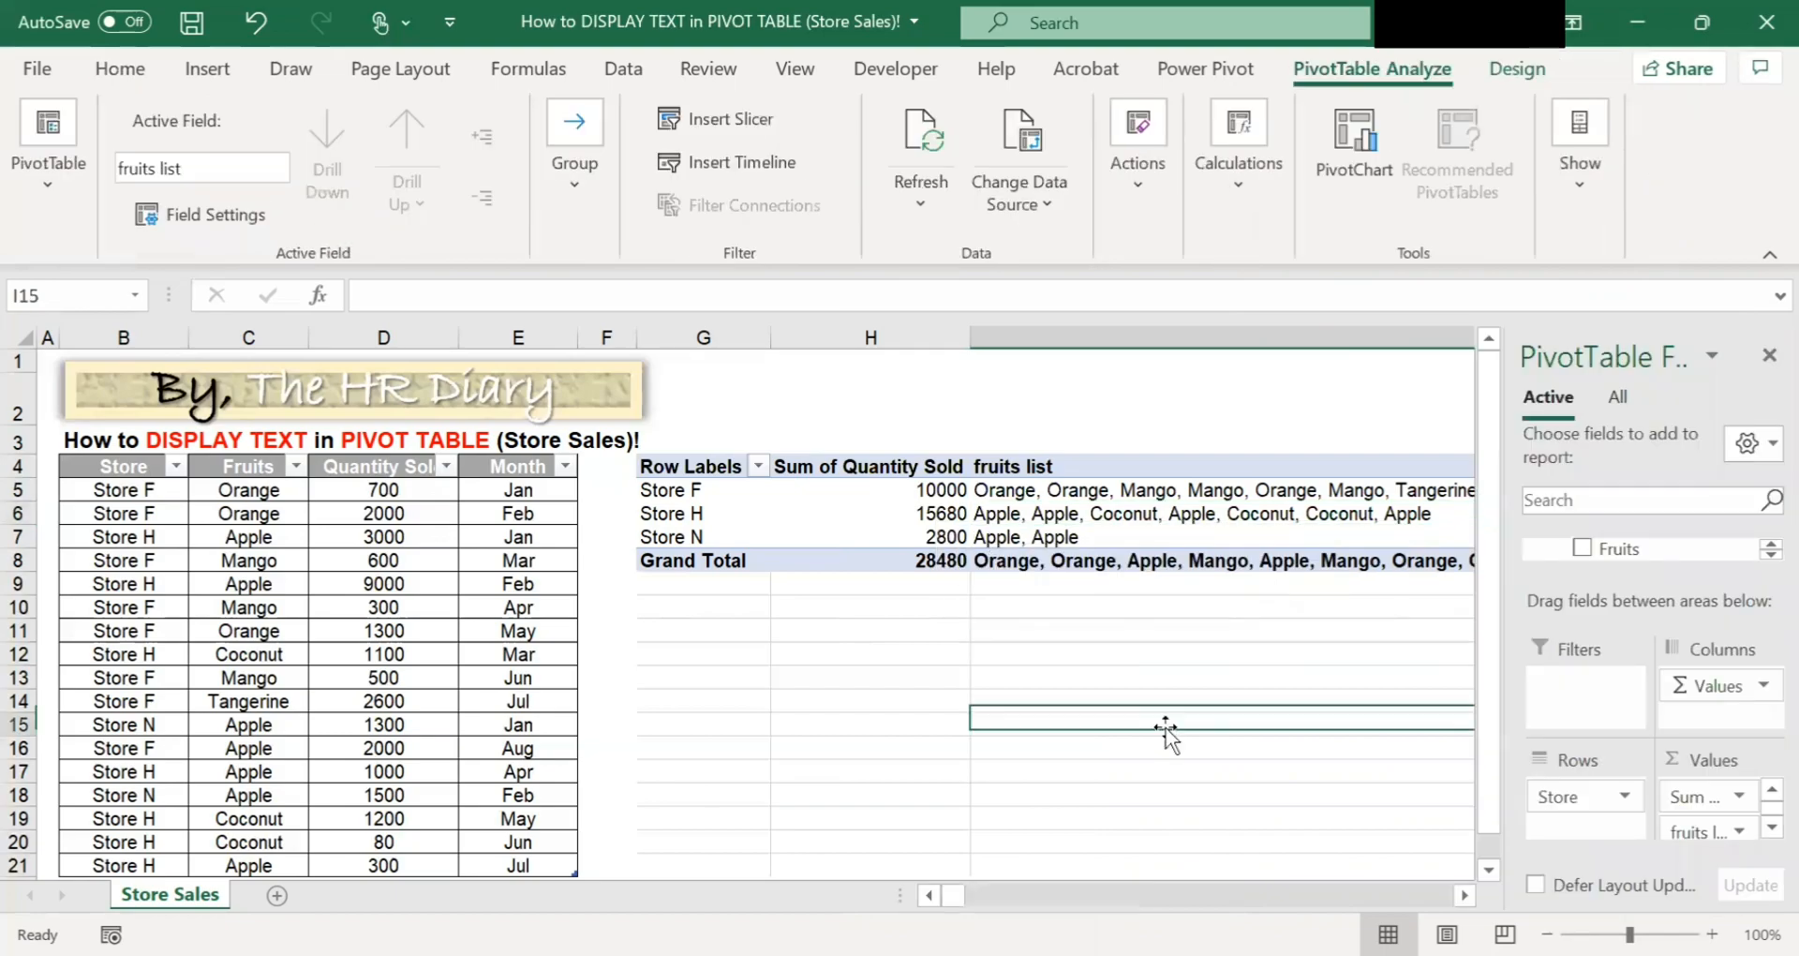
click(1287, 510)
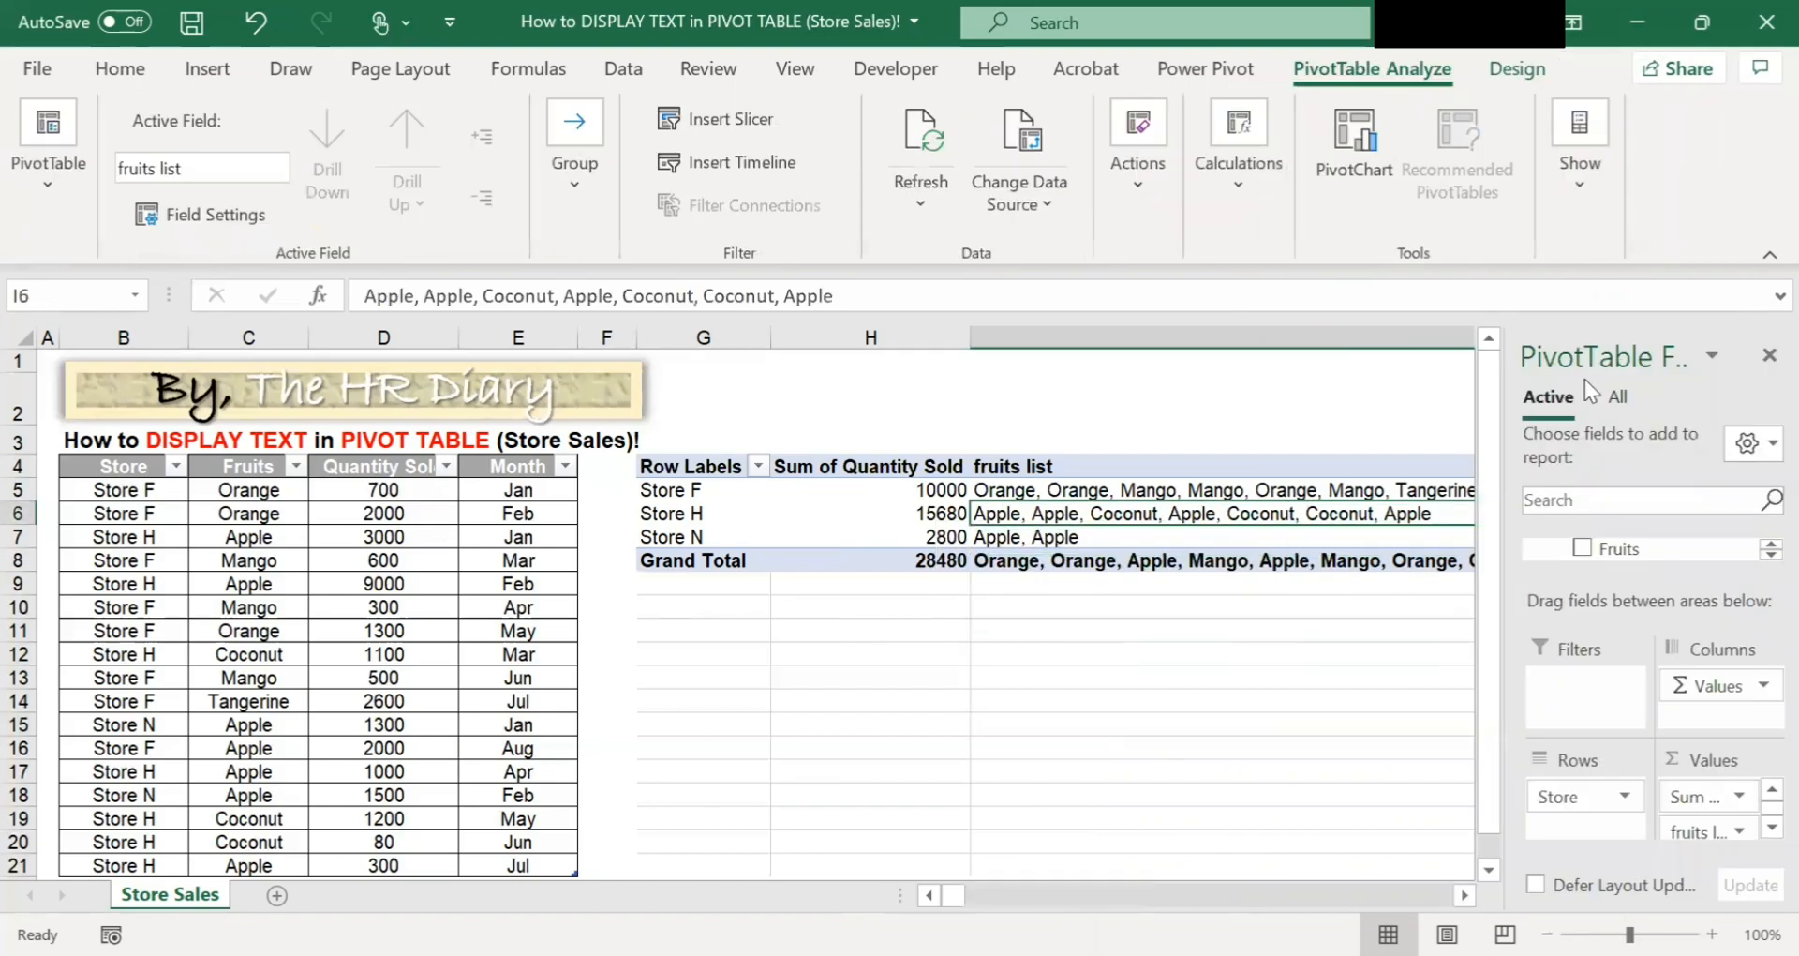
click(1133, 682)
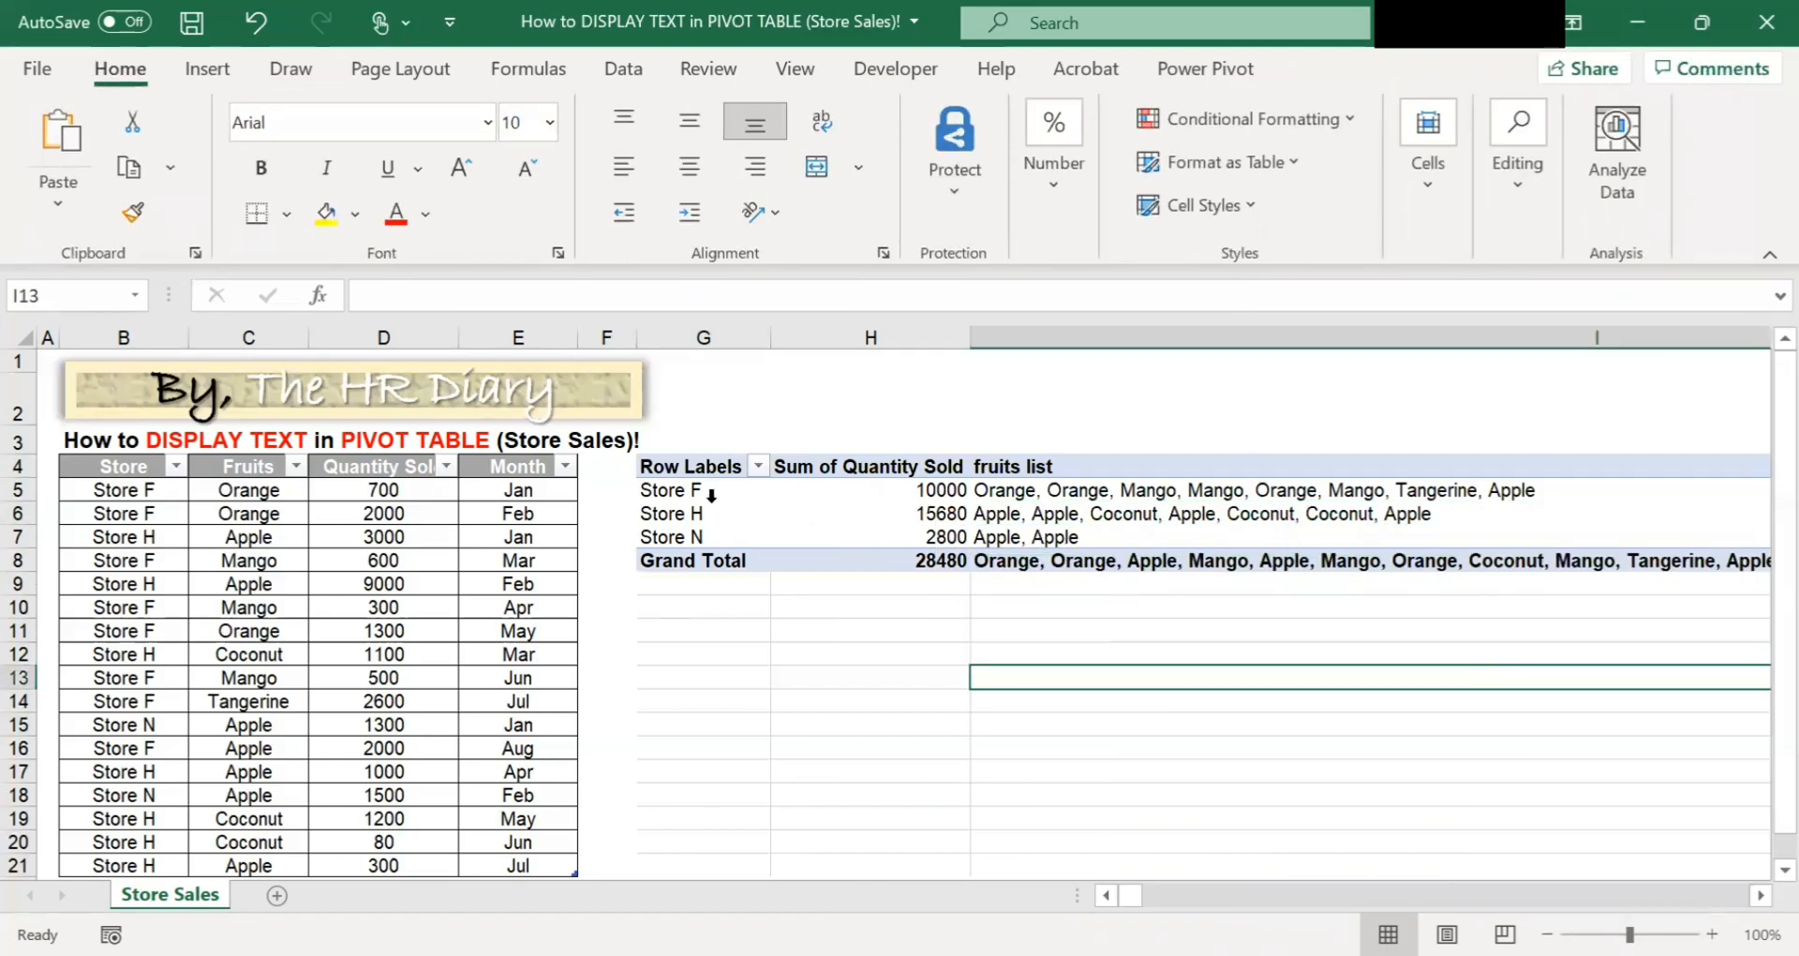
mouse_move(1328, 498)
mouse_move(1078, 567)
click(1071, 637)
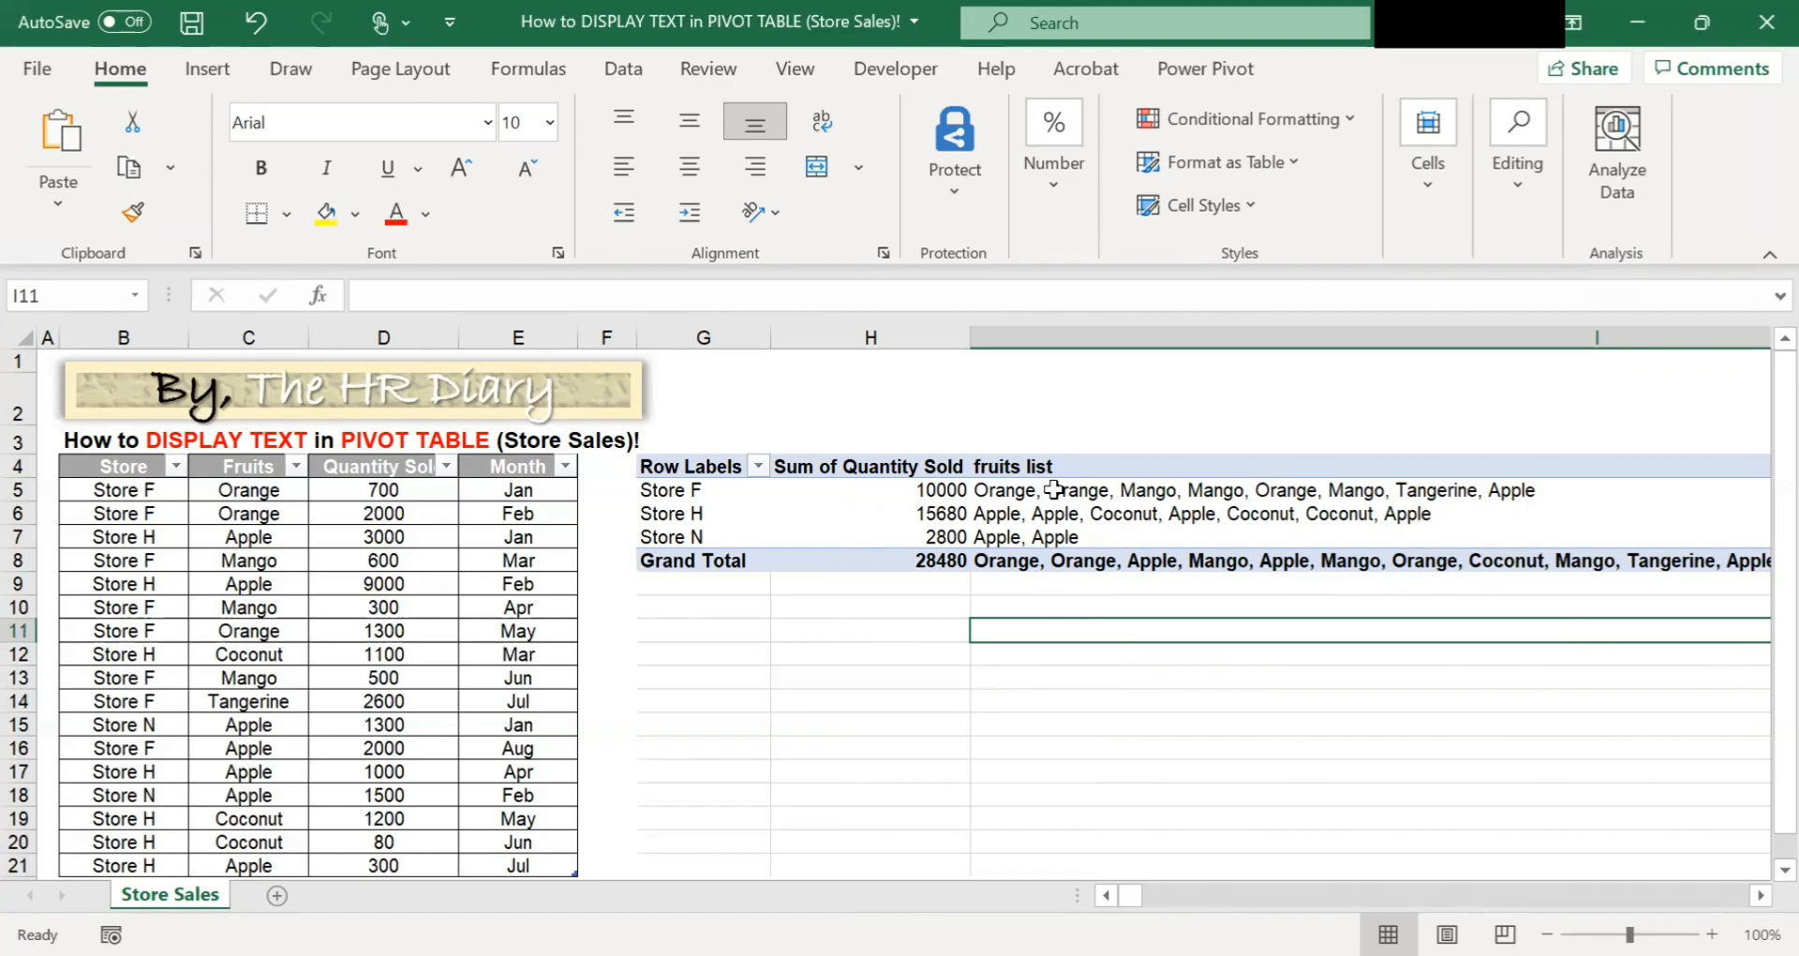
Compare the source table's Store and Fruits entries with the fruits list for Store F.
click(165, 490)
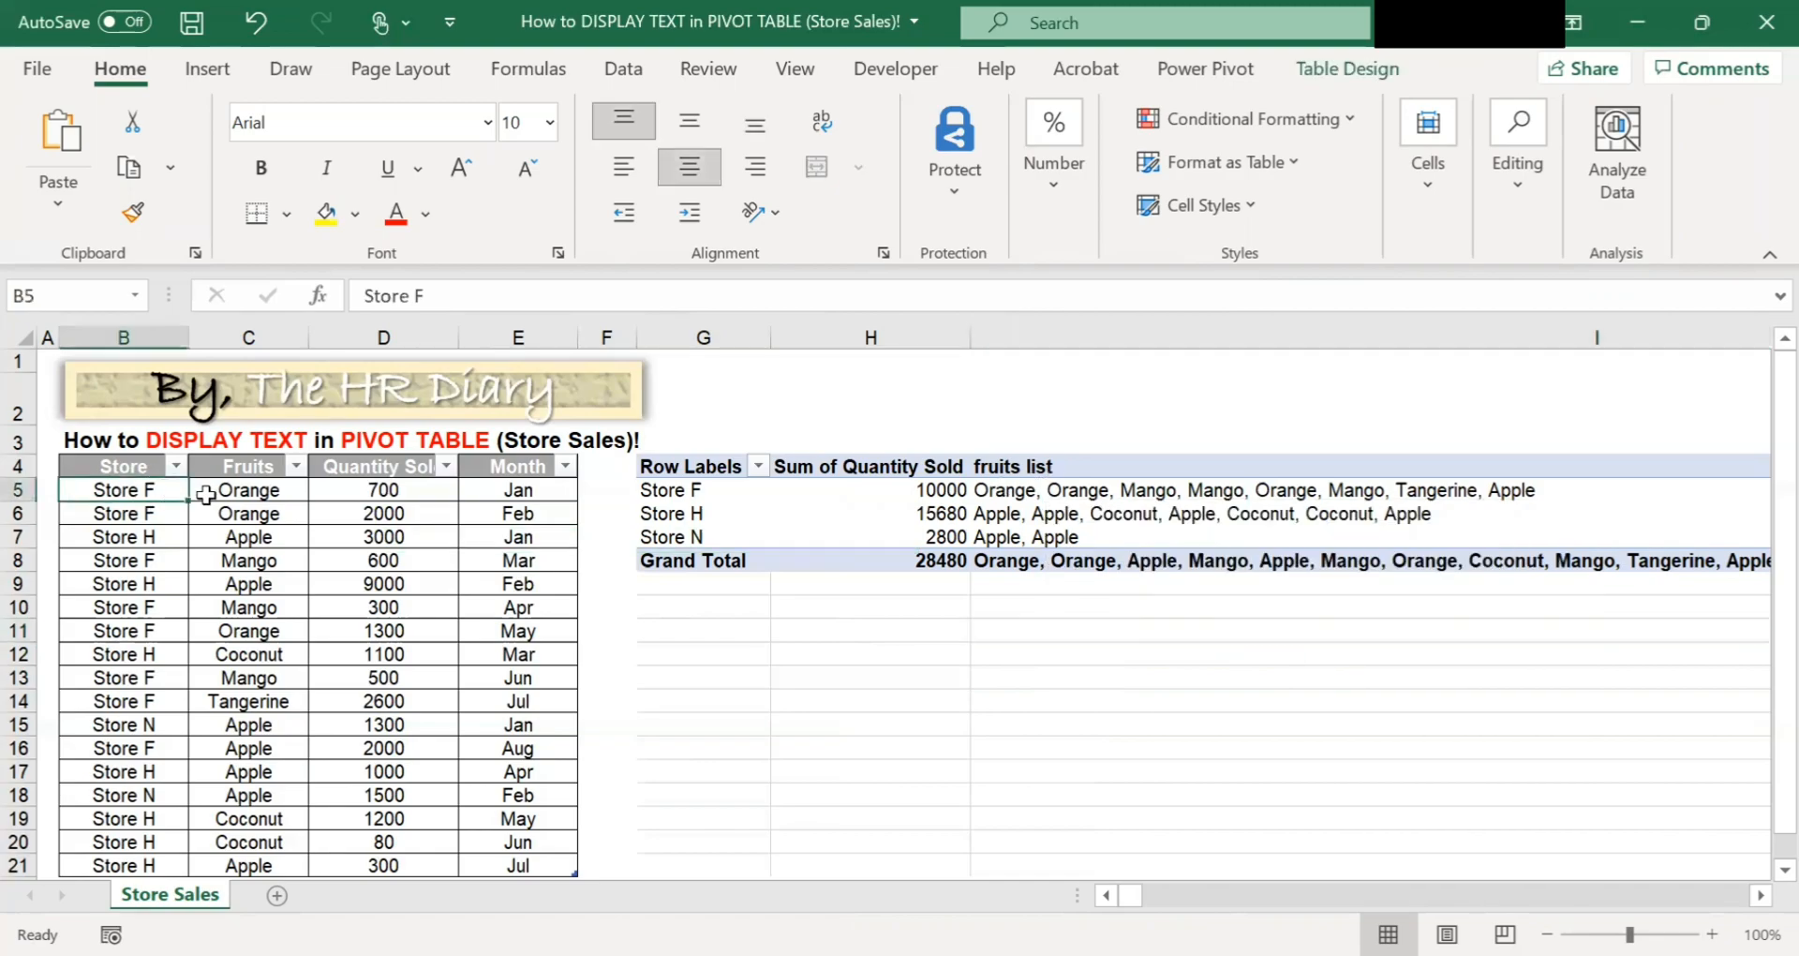
click(537, 494)
click(201, 487)
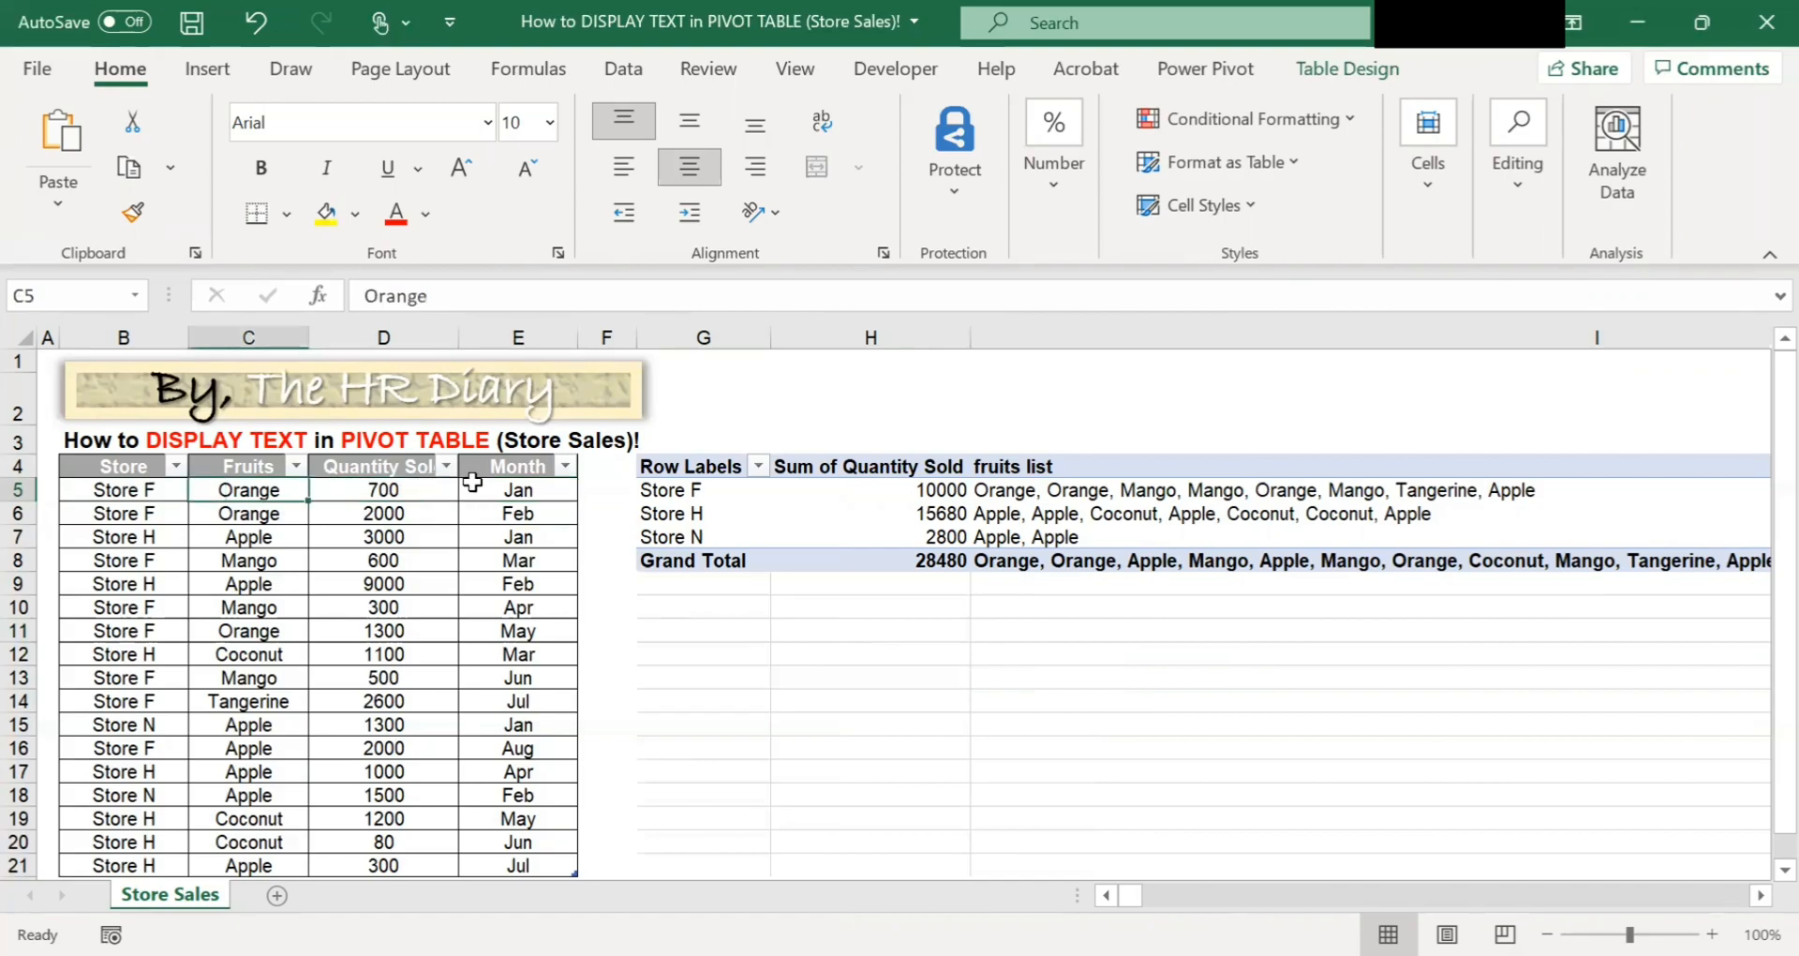
click(245, 510)
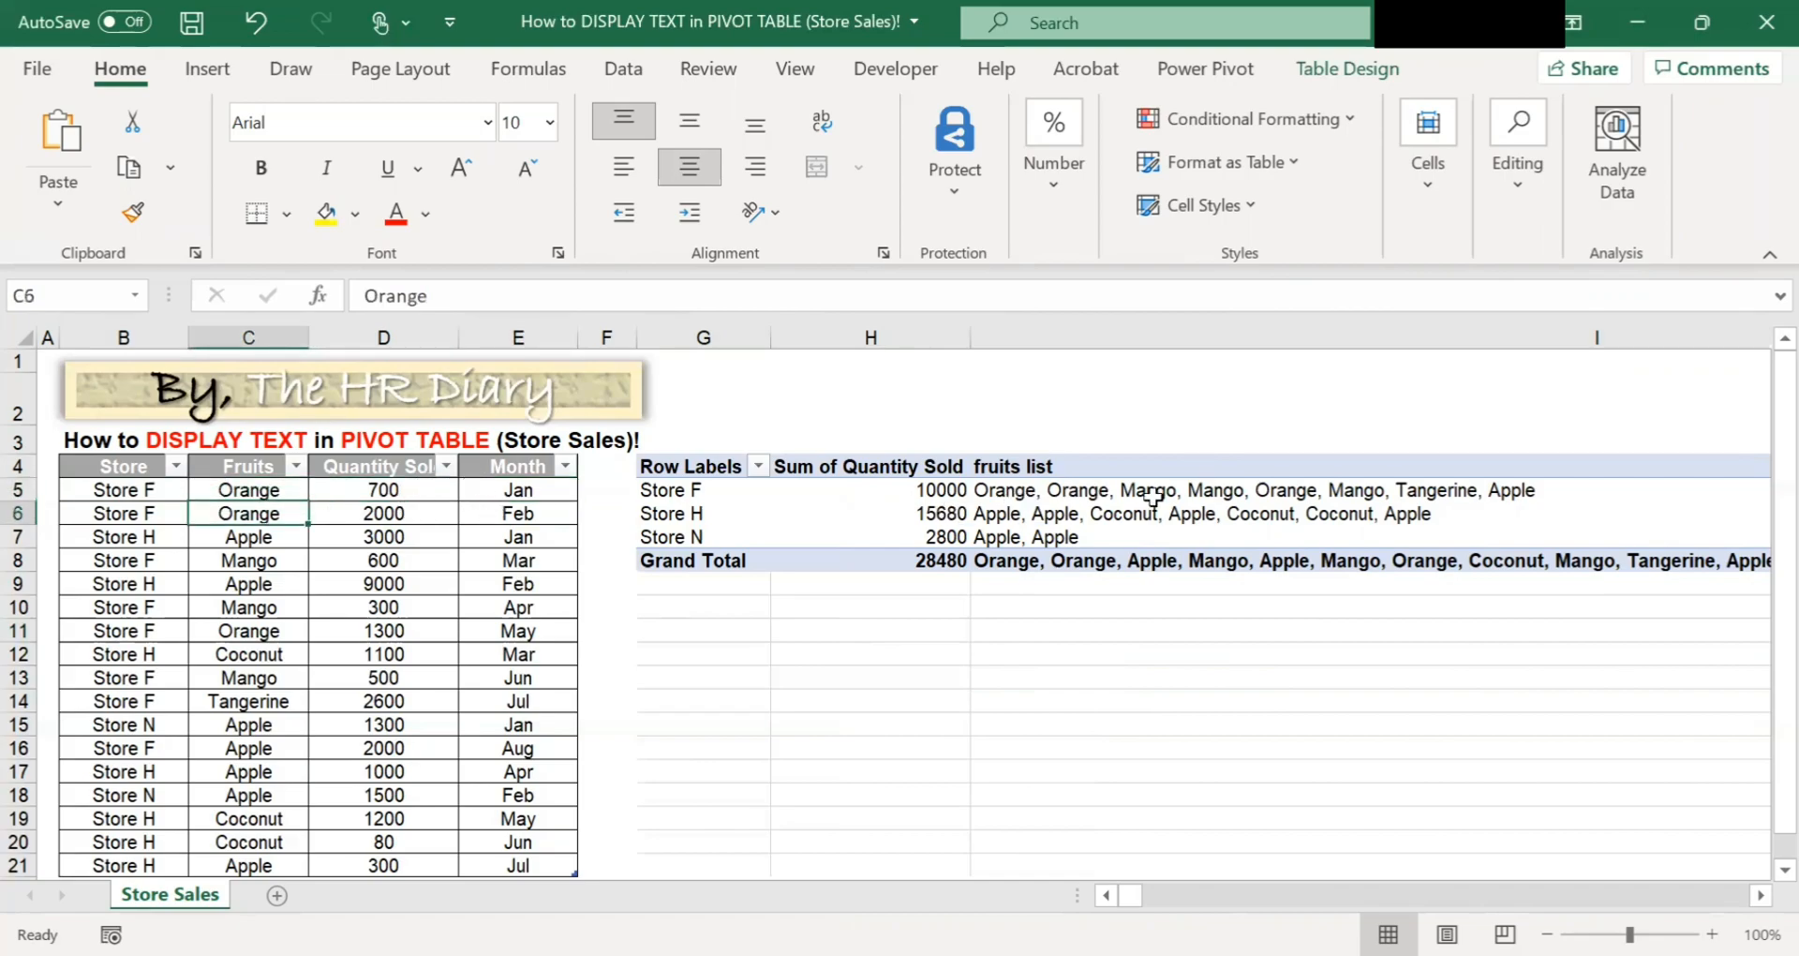
click(149, 562)
click(270, 578)
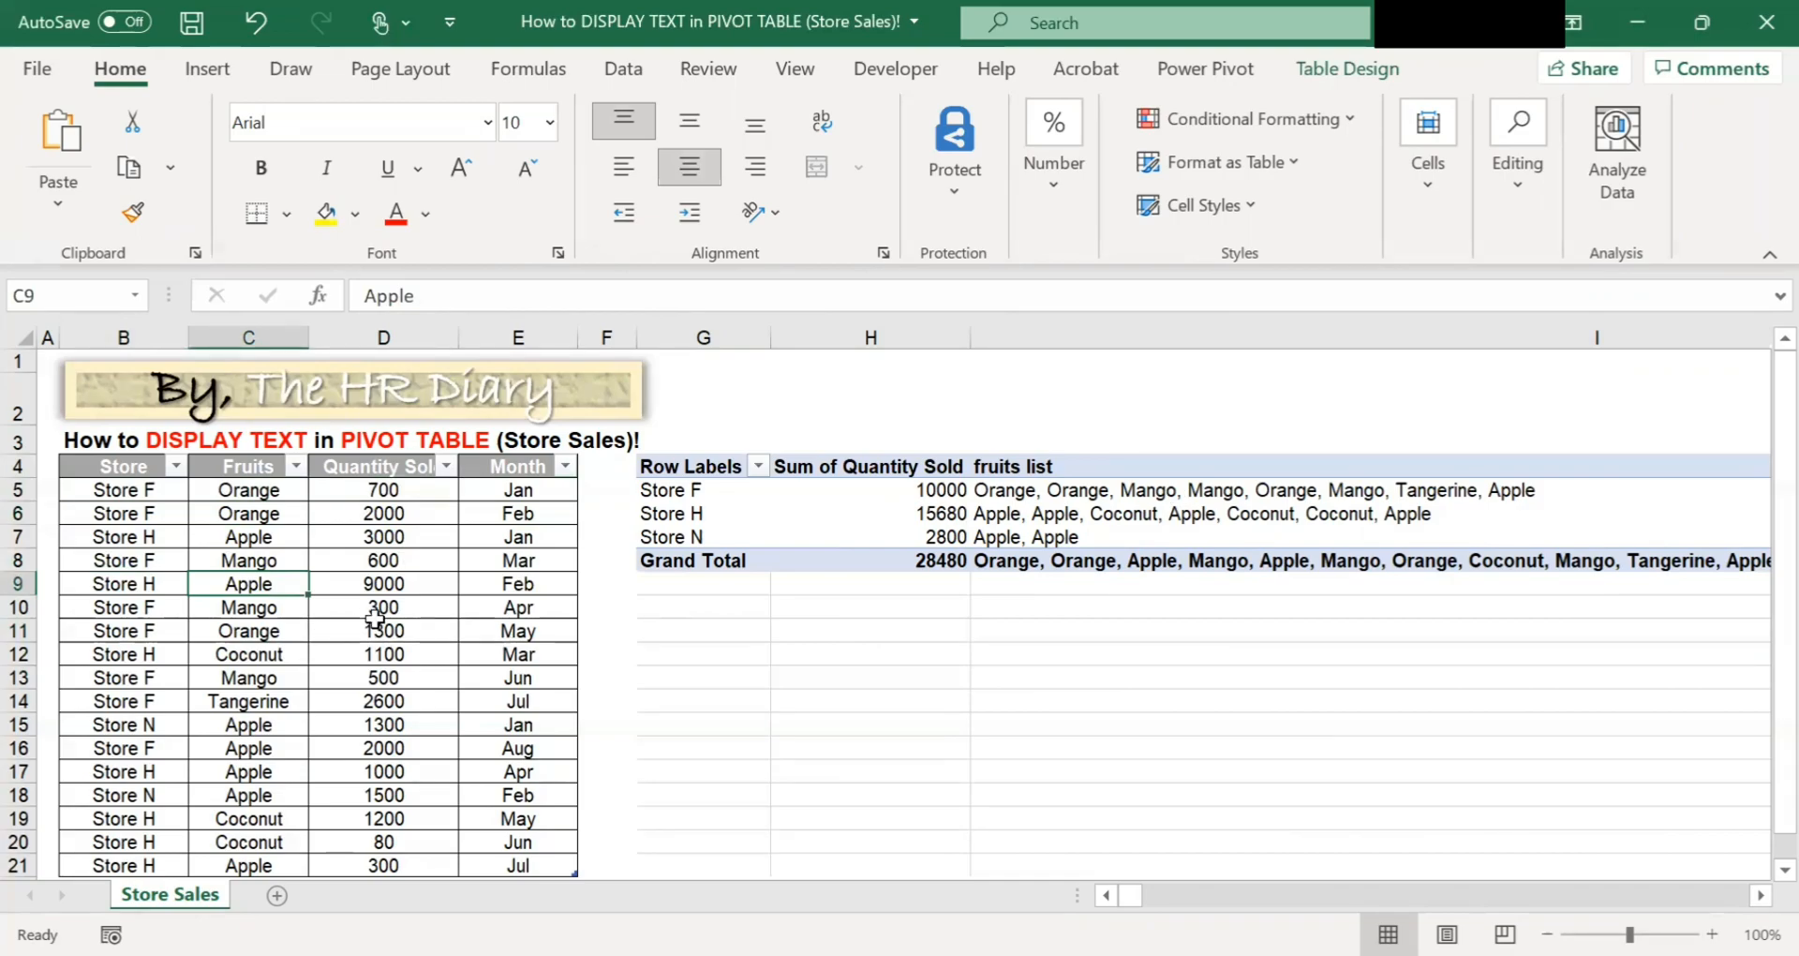
click(501, 610)
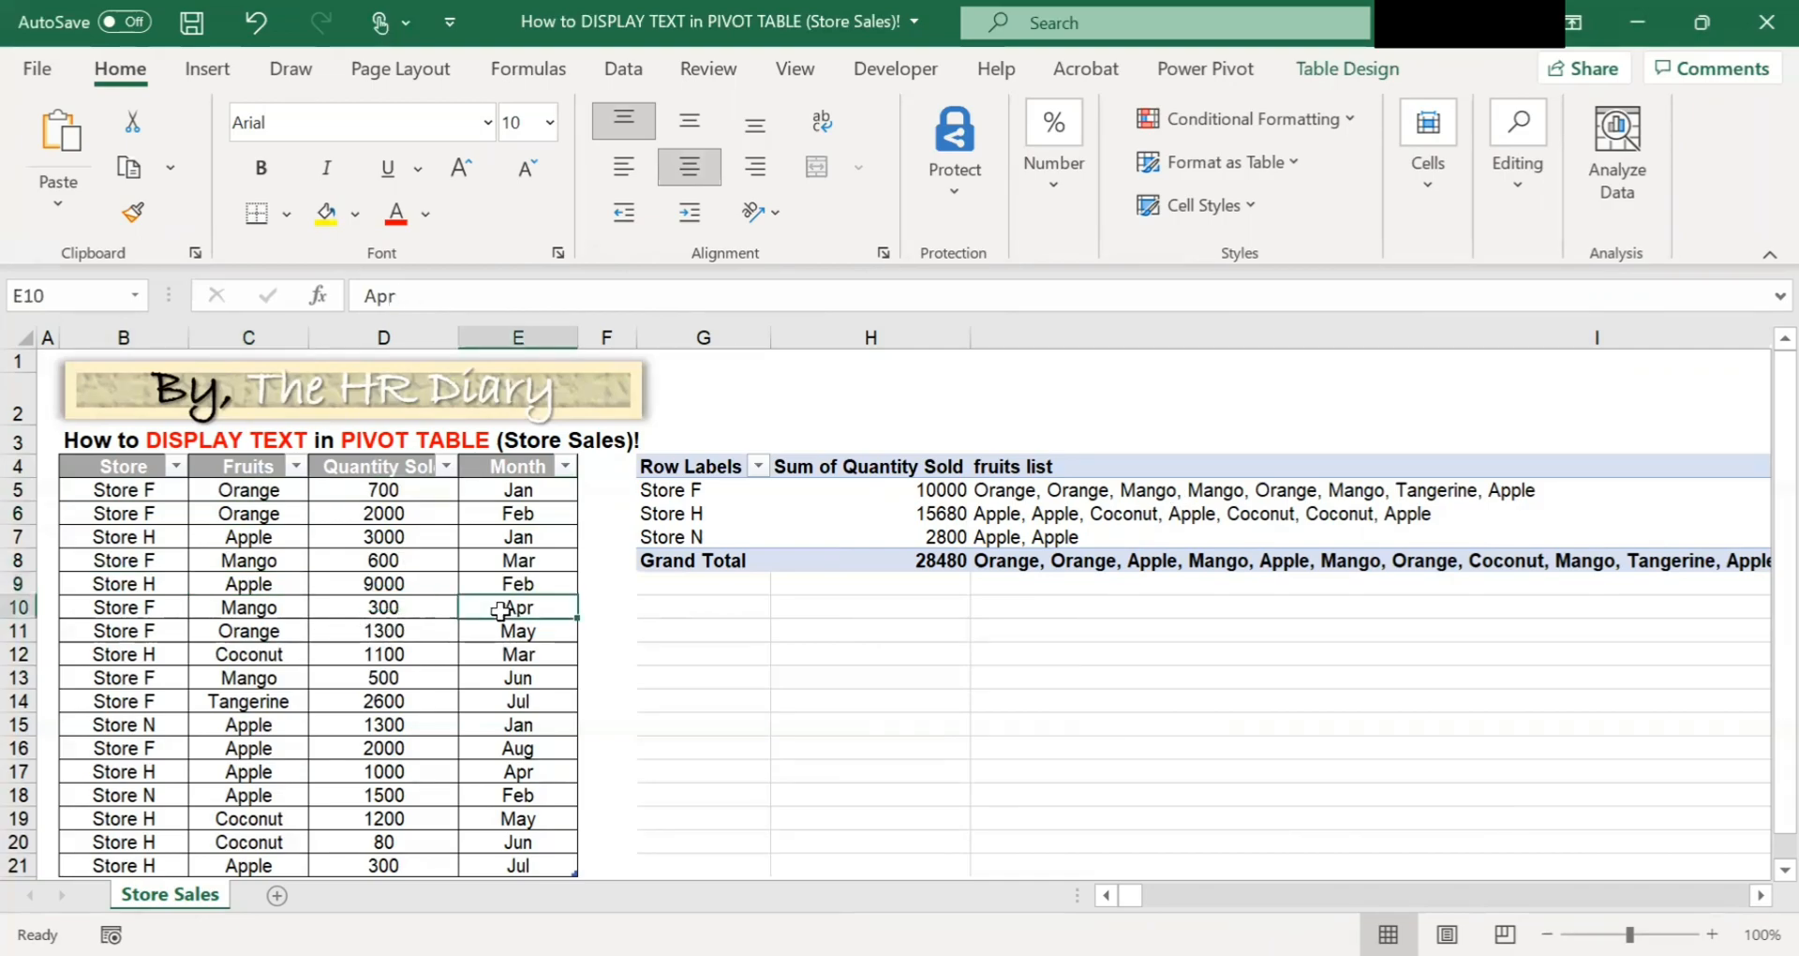
click(283, 614)
click(289, 562)
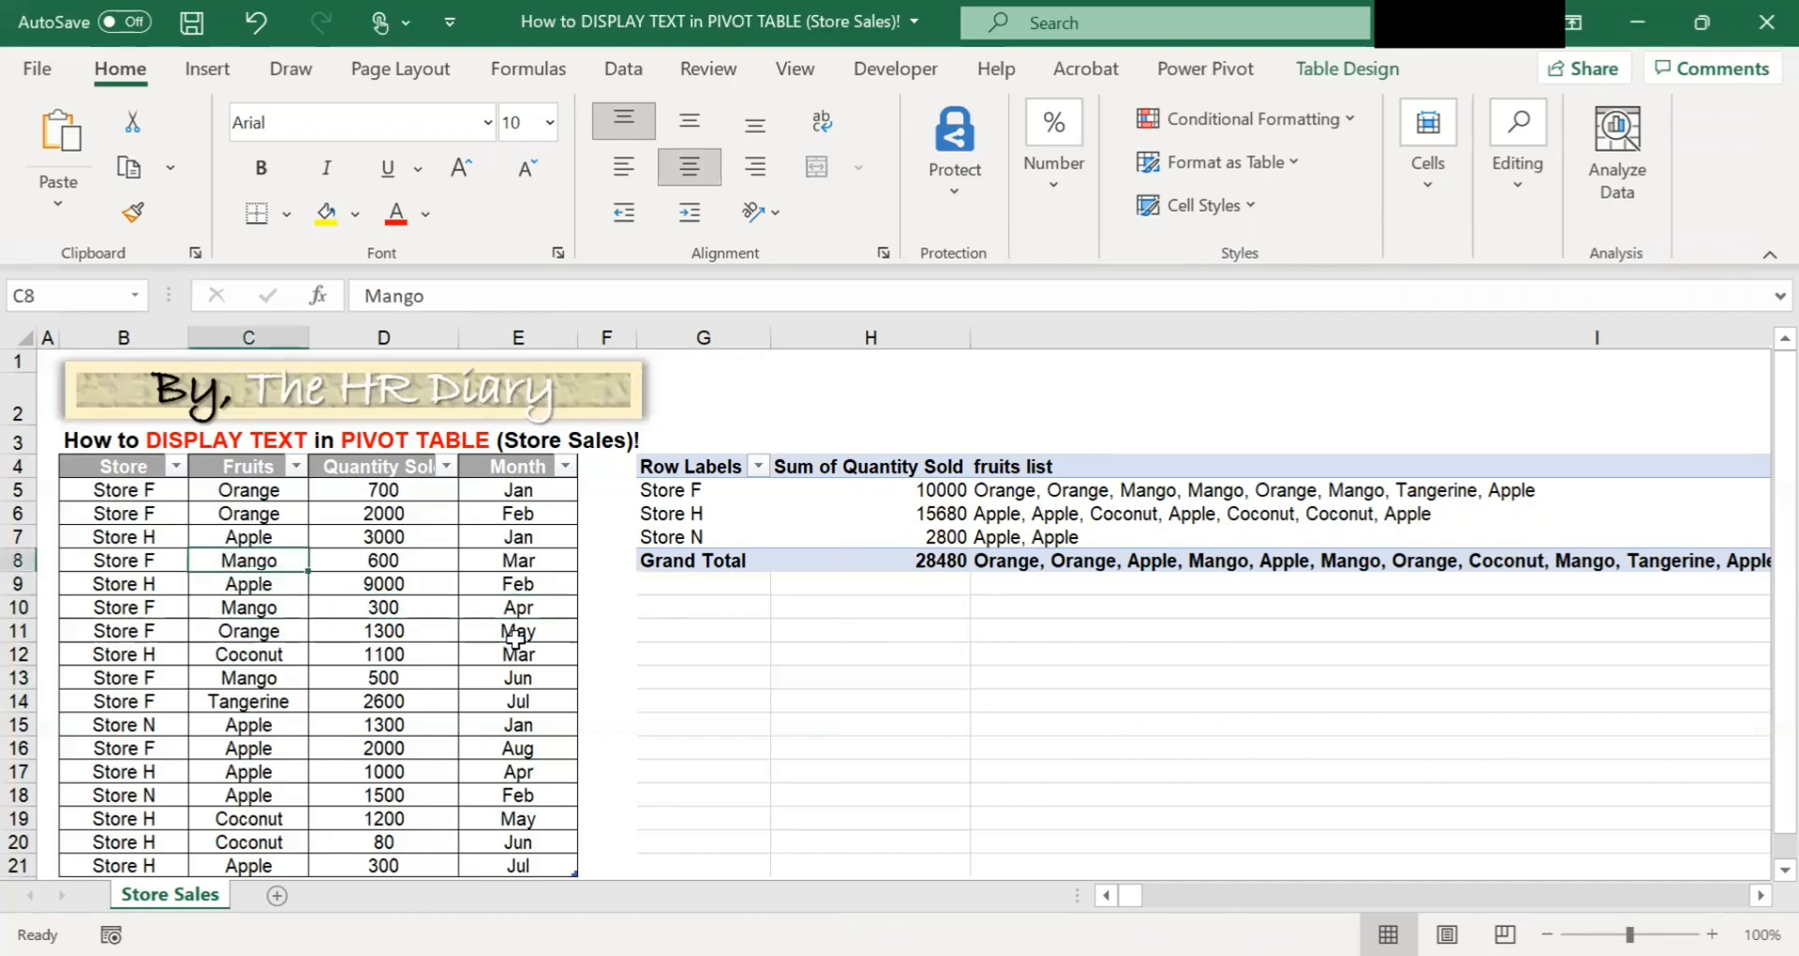
click(286, 615)
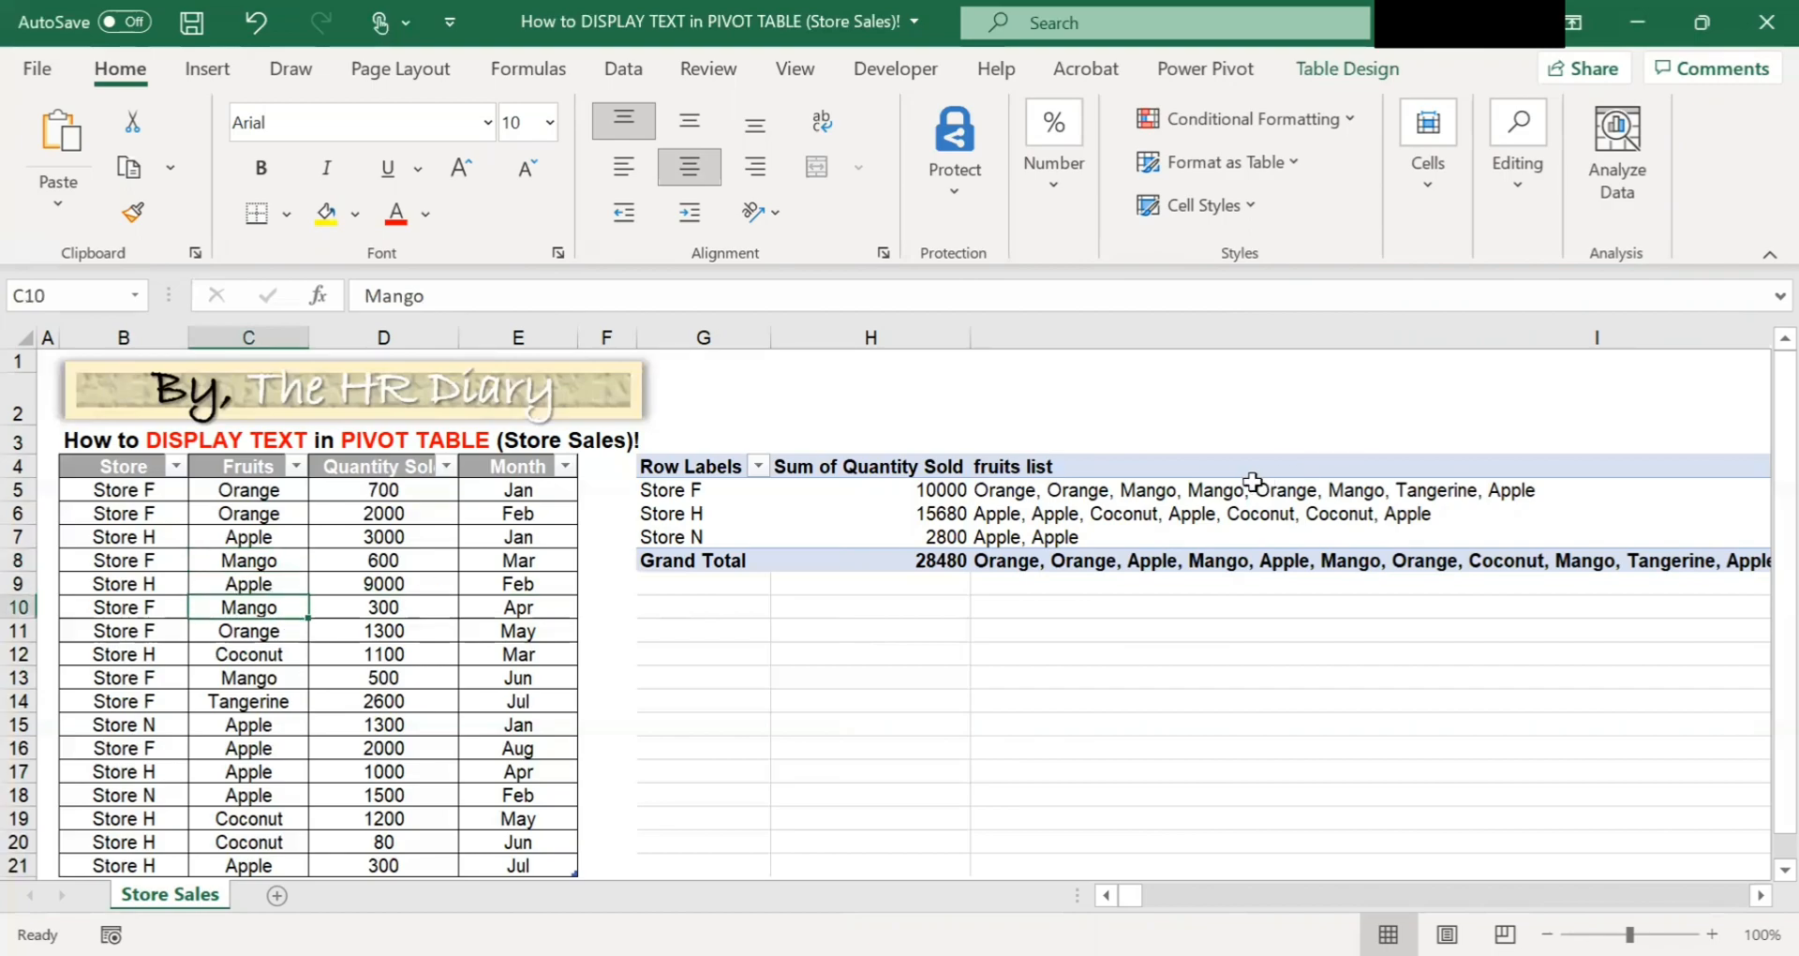
Edit the fruits list measure so its table argument becomes VALUES(Table1[Fruits]), listing each fruit only once.
mouse_move(1243, 485)
mouse_move(1003, 497)
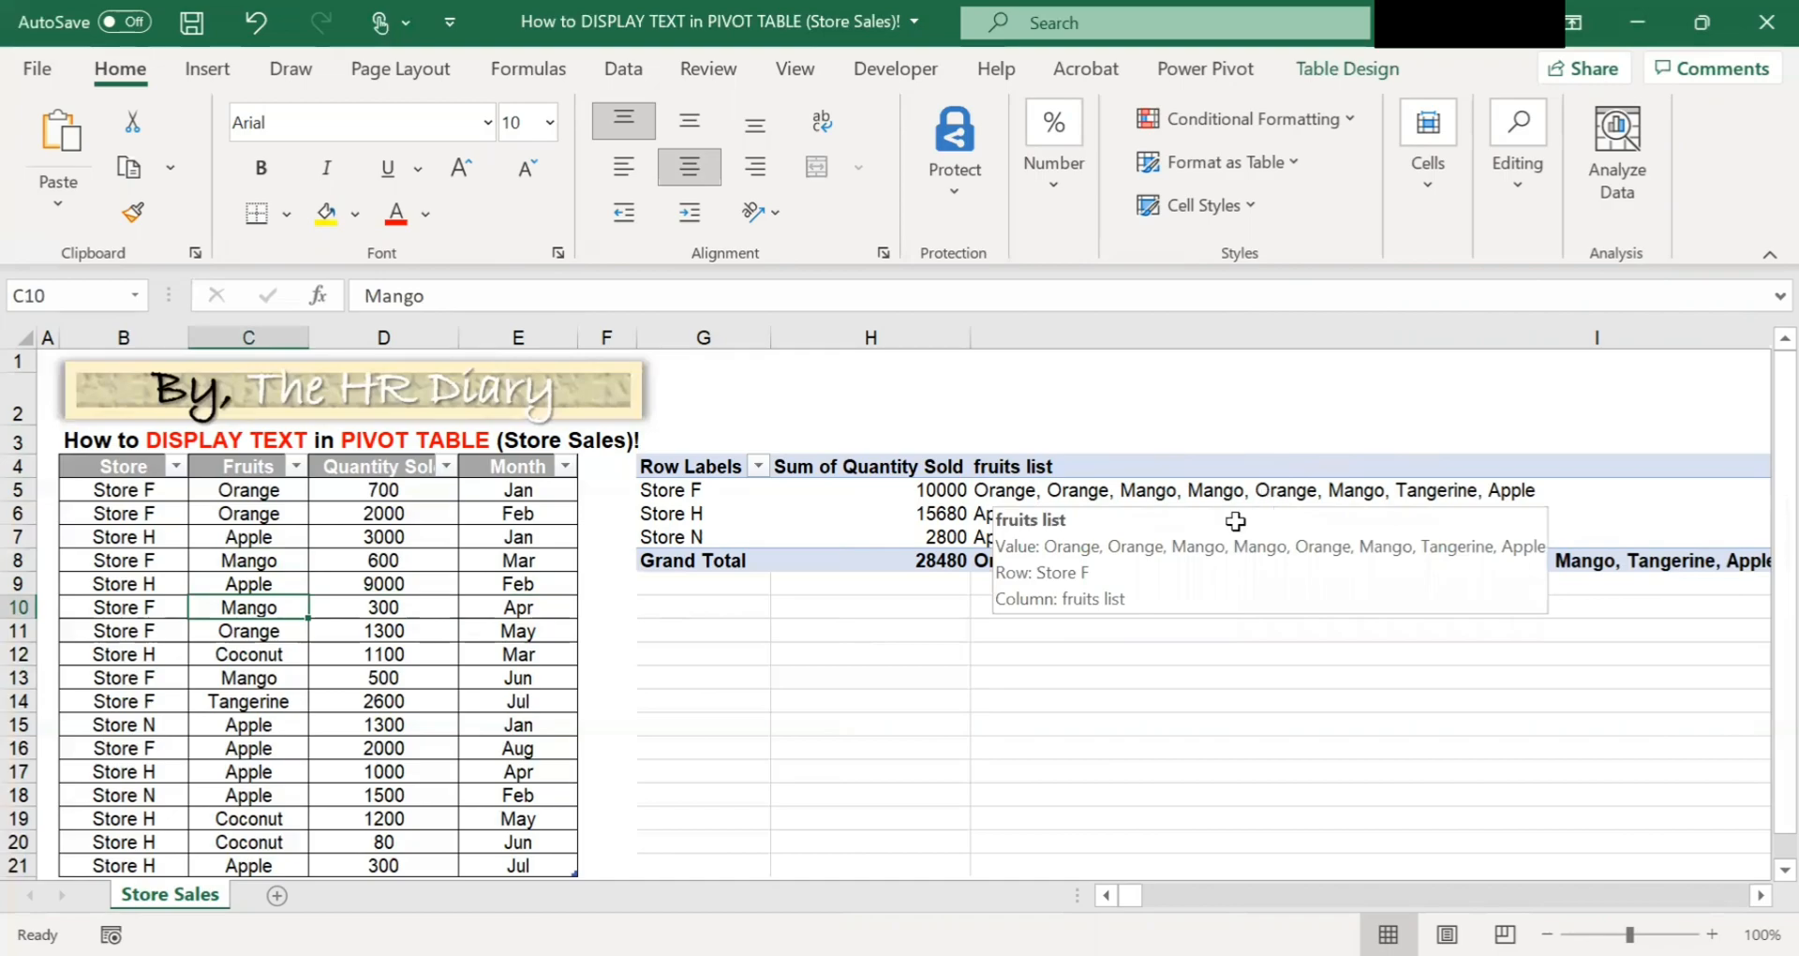
mouse_move(1181, 529)
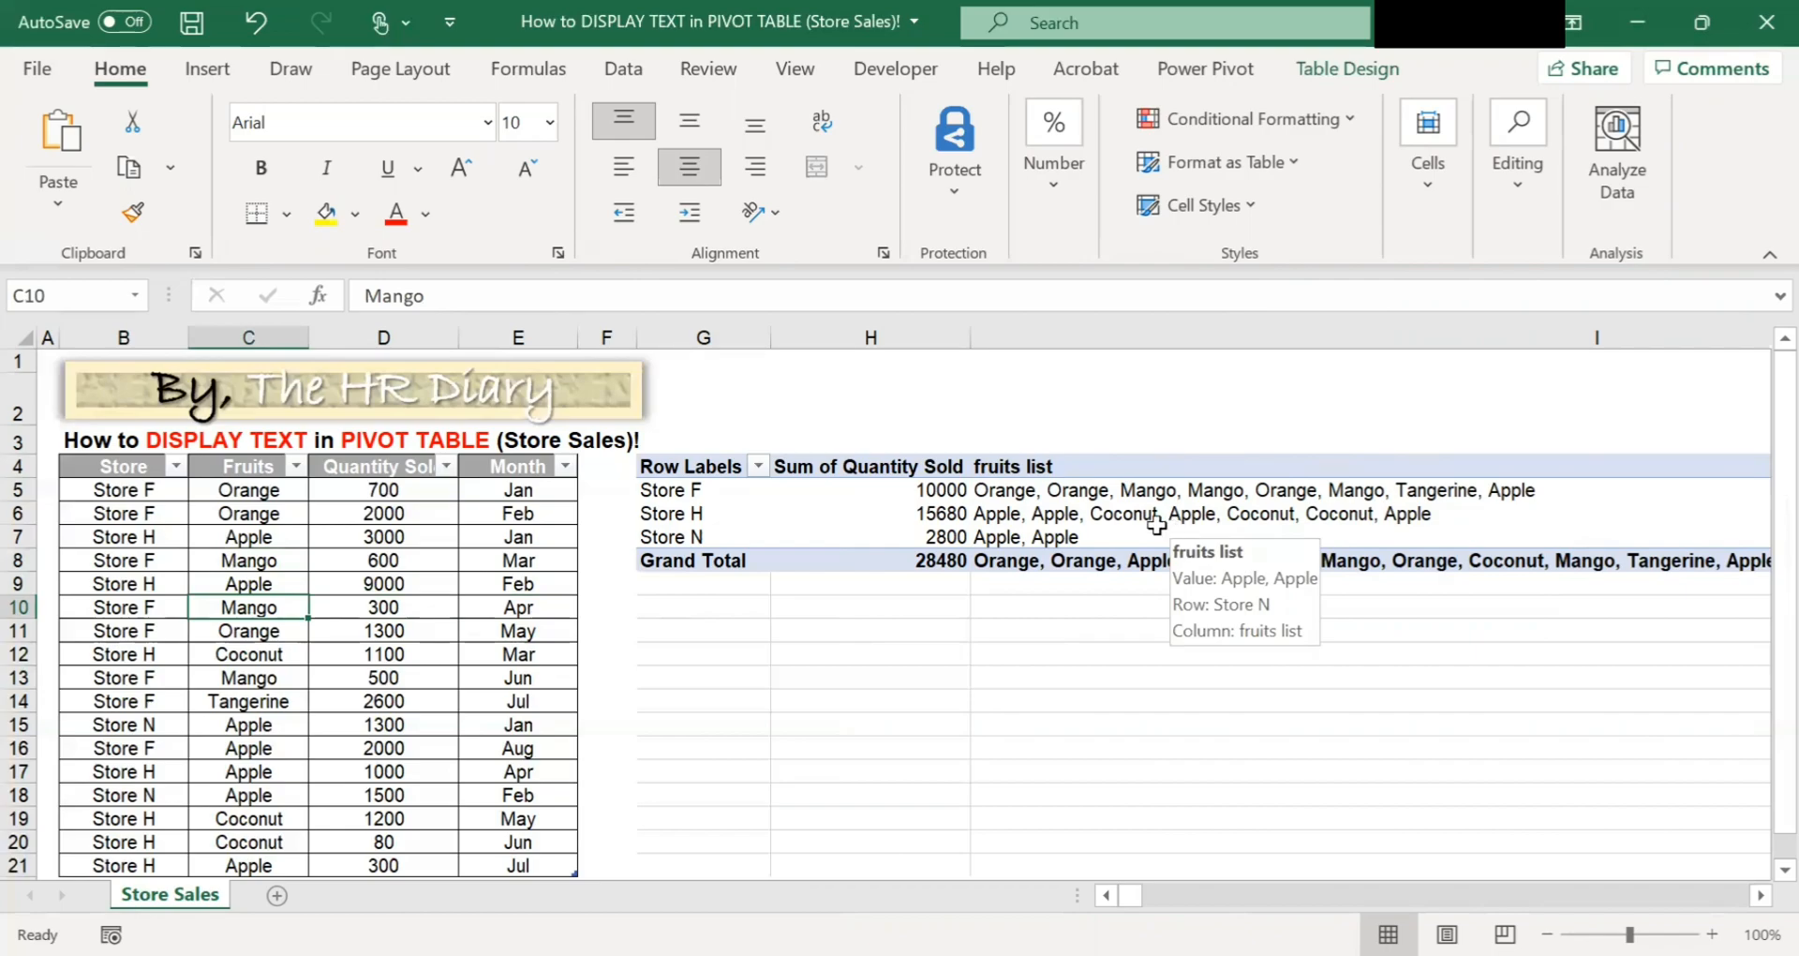
click(1022, 486)
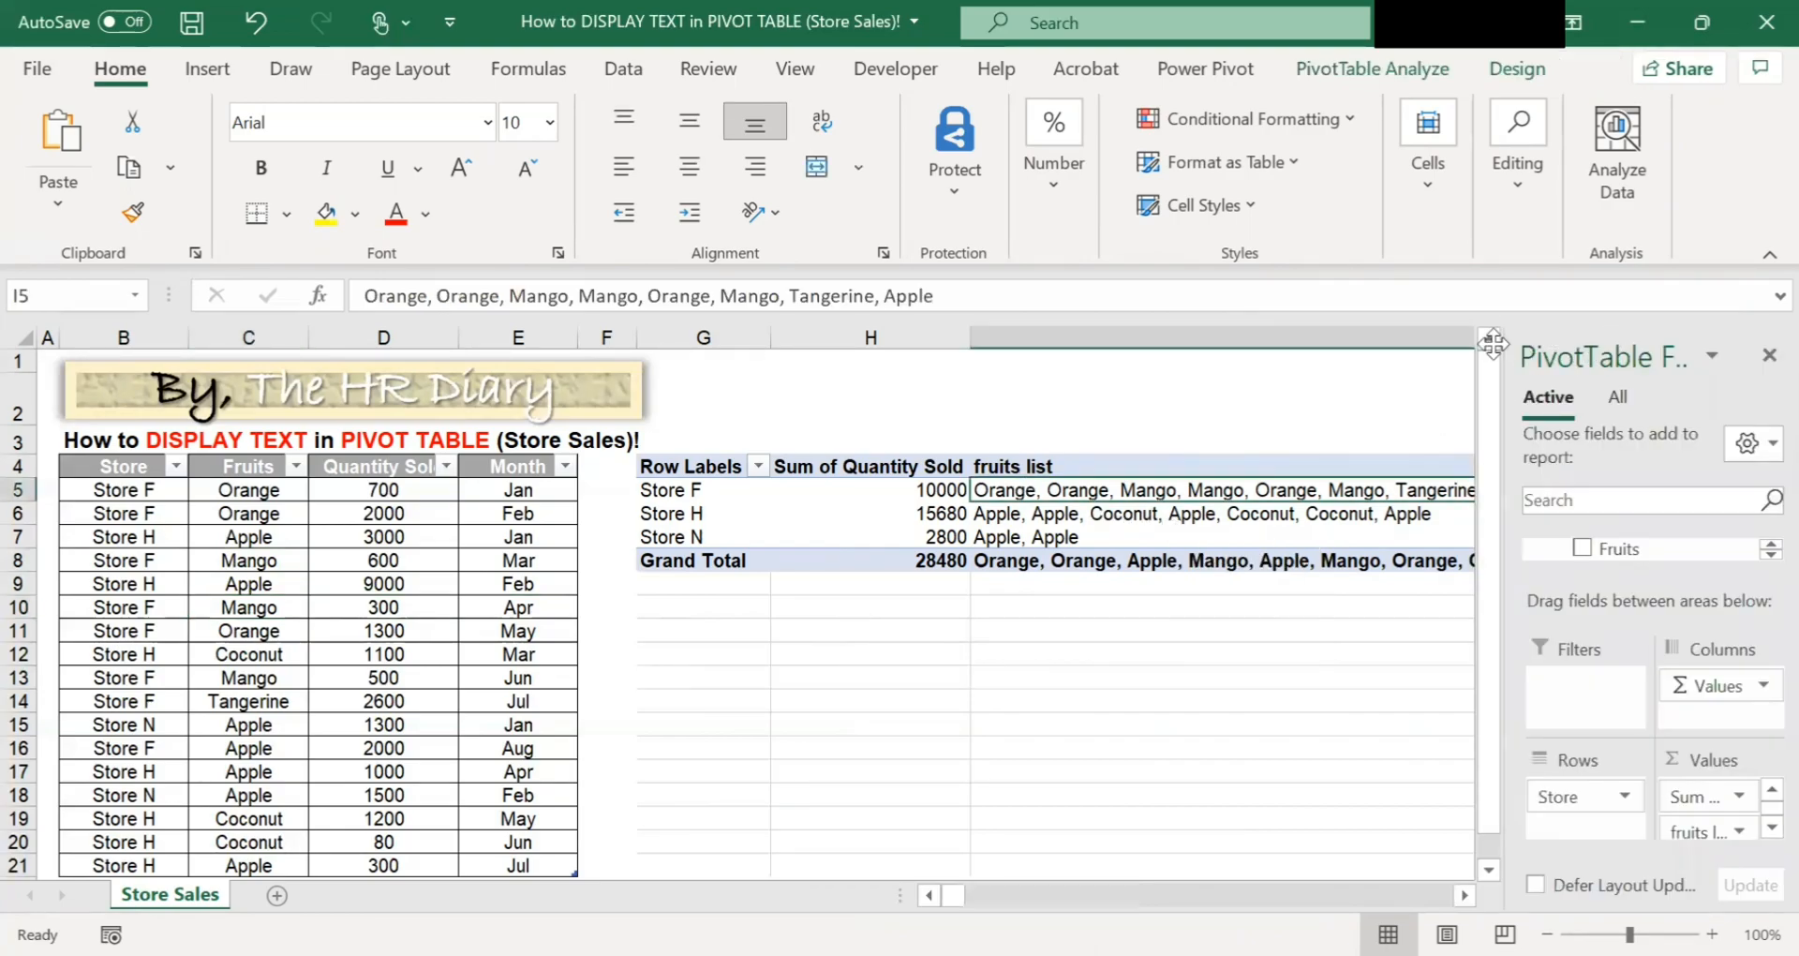
drag(1227, 307, 1295, 159)
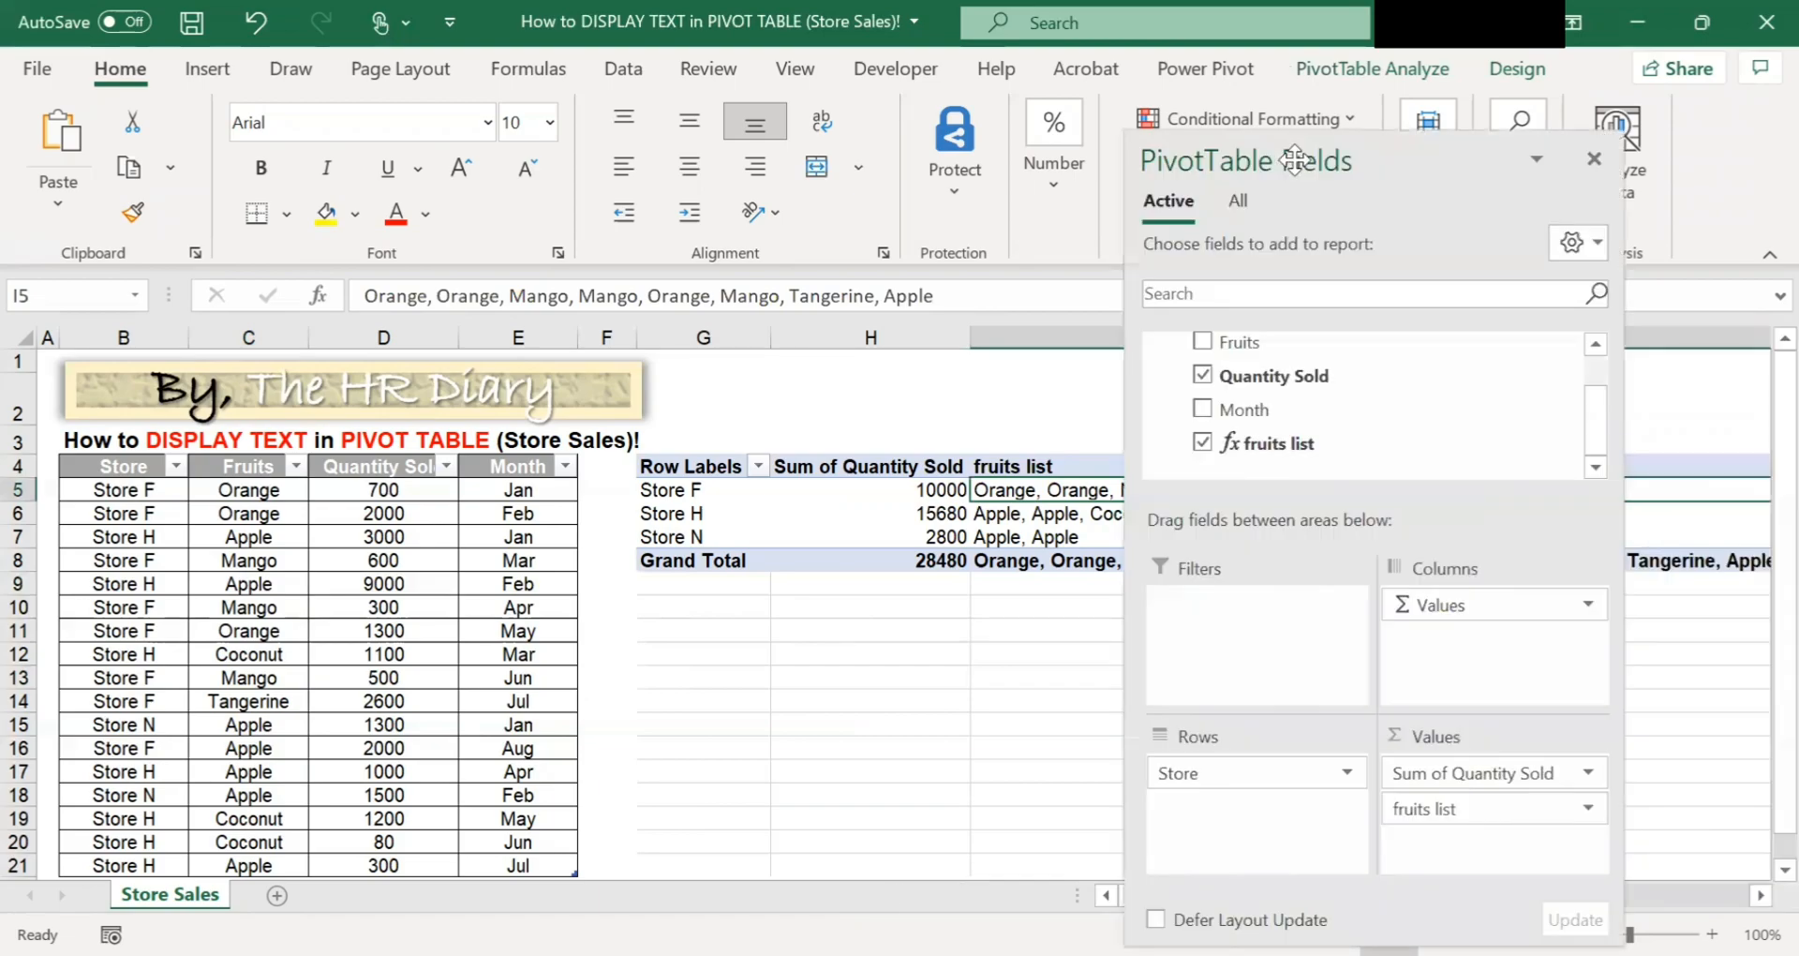
right_click(1322, 447)
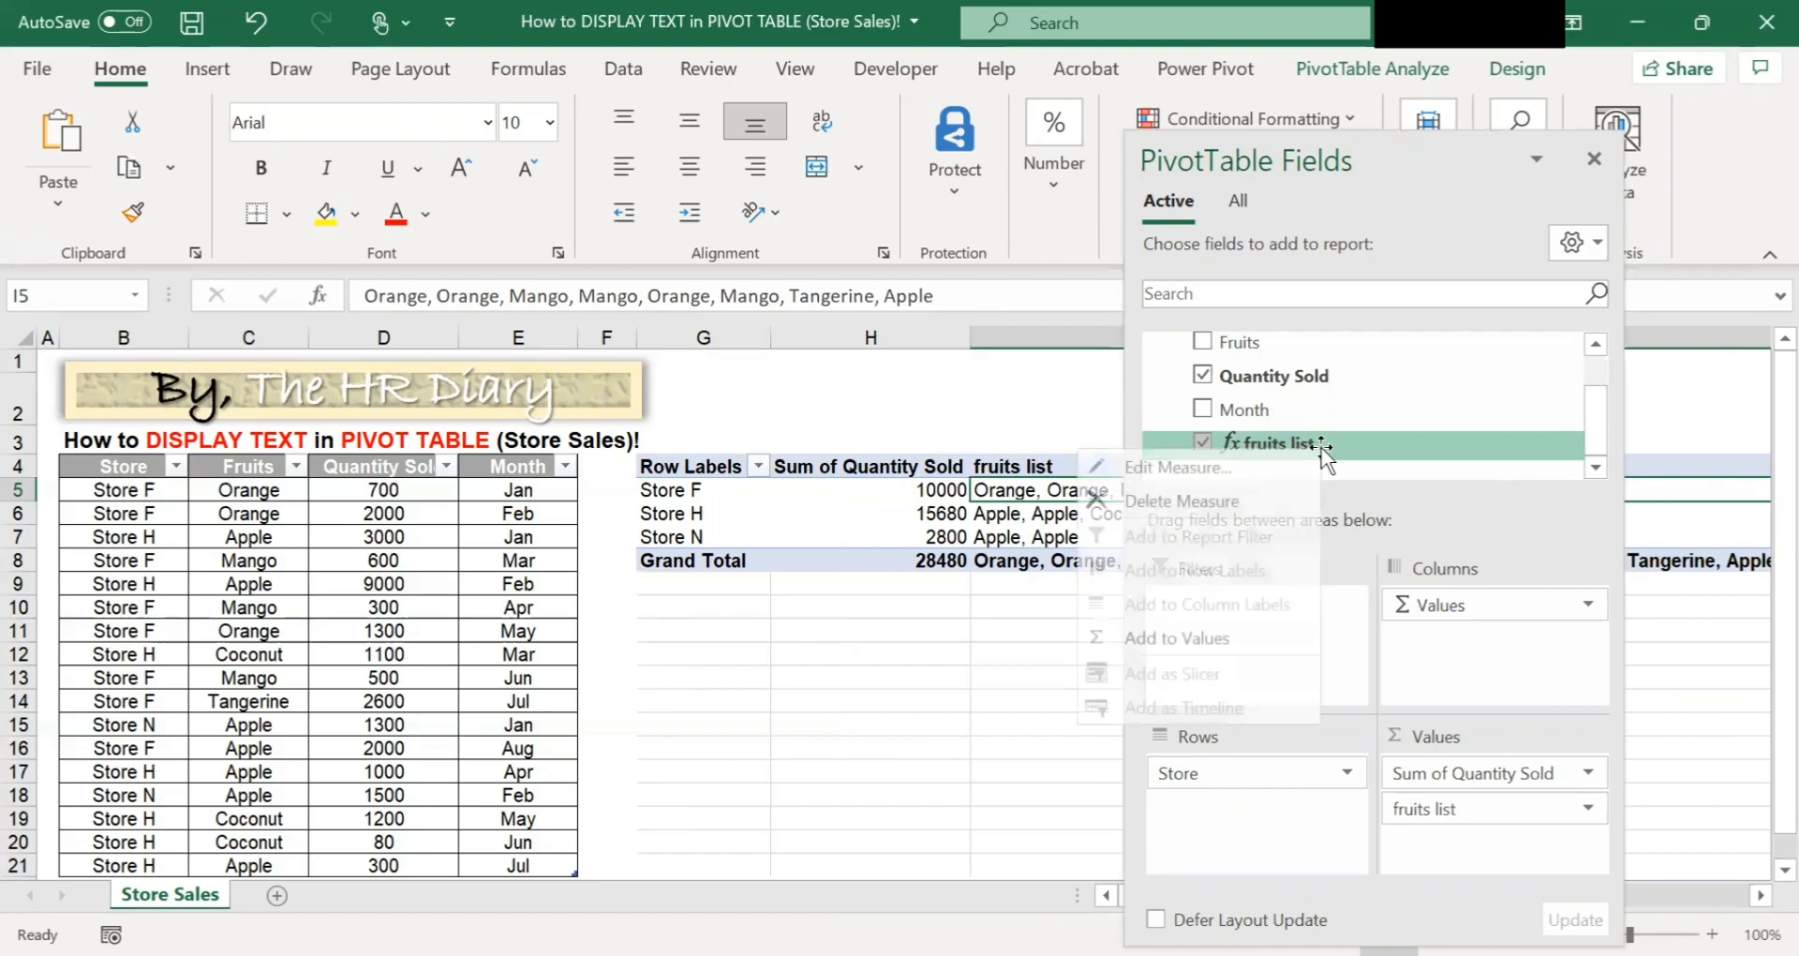
click(1177, 468)
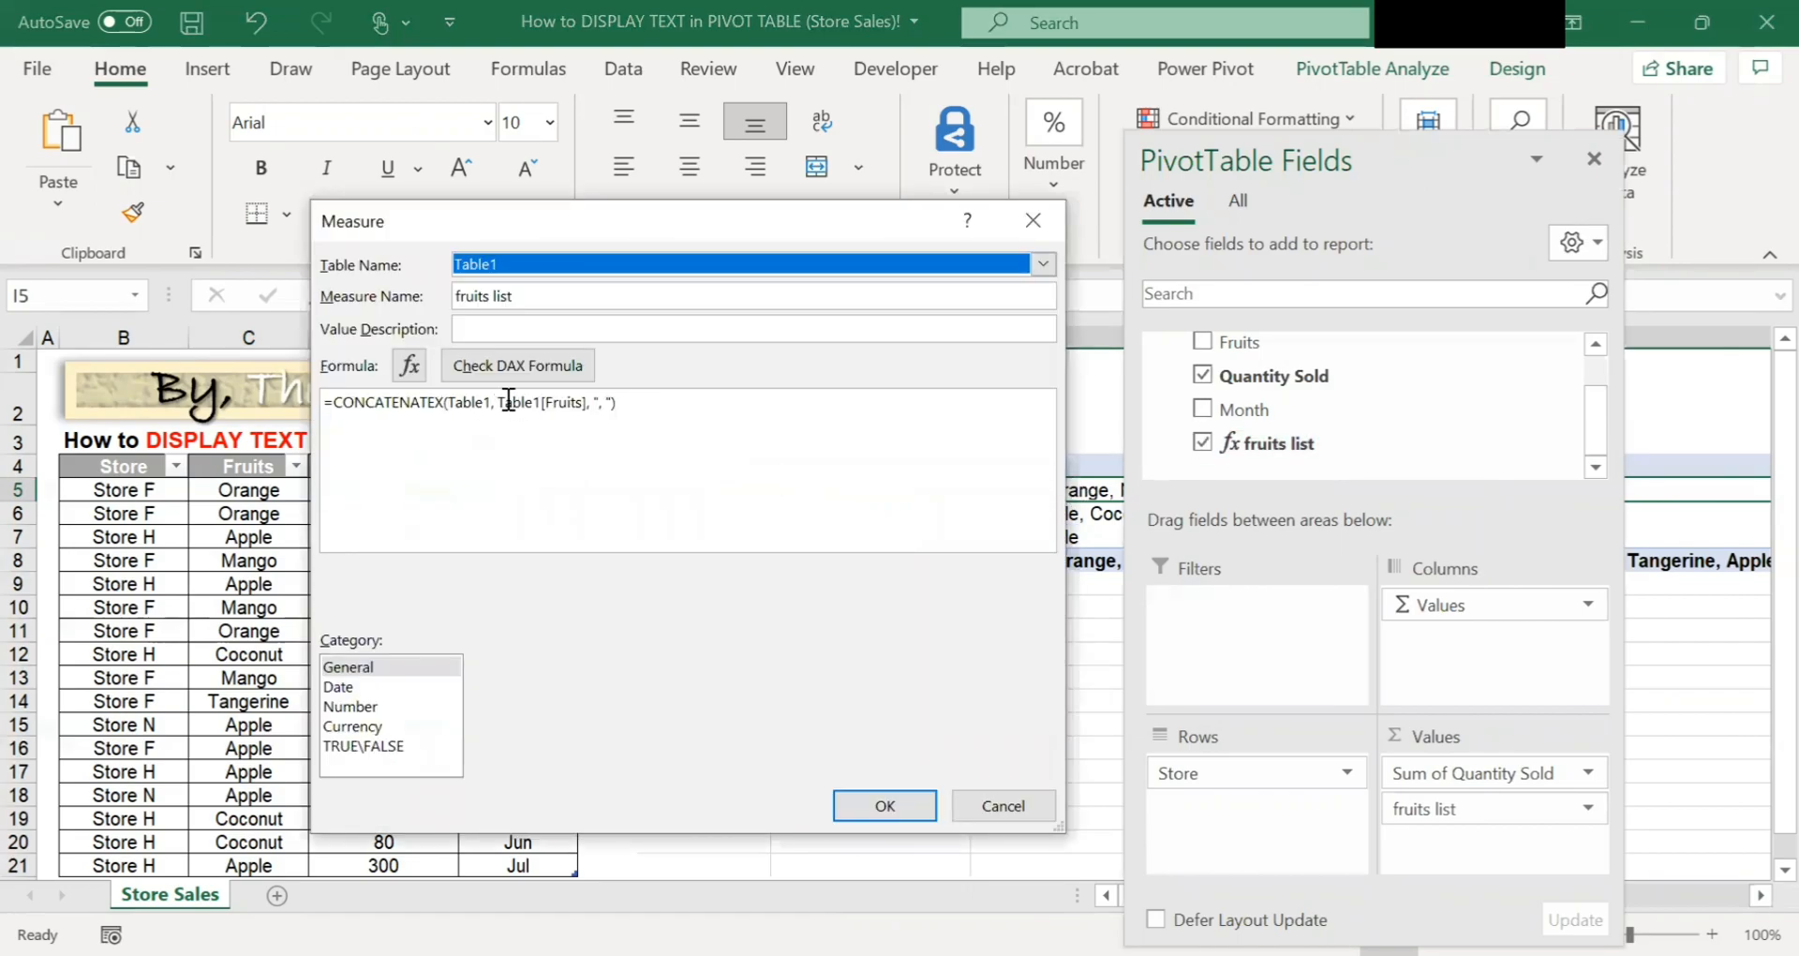
double_click(451, 405)
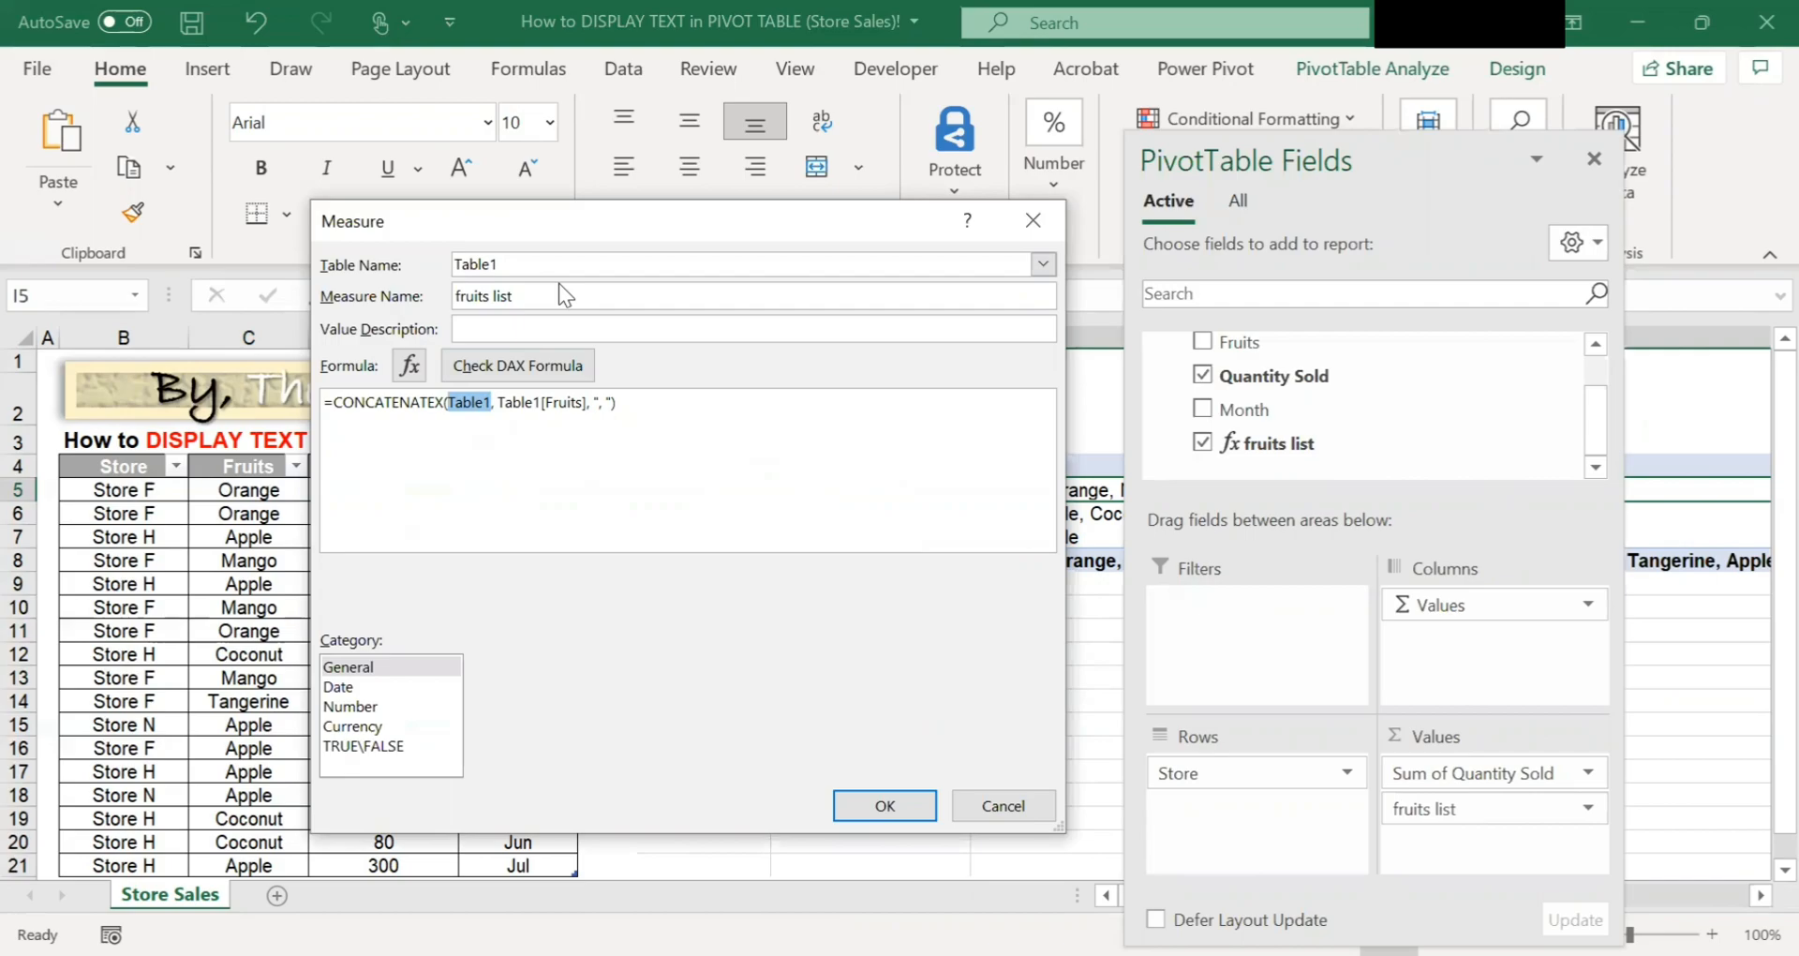
key(BackSpace)
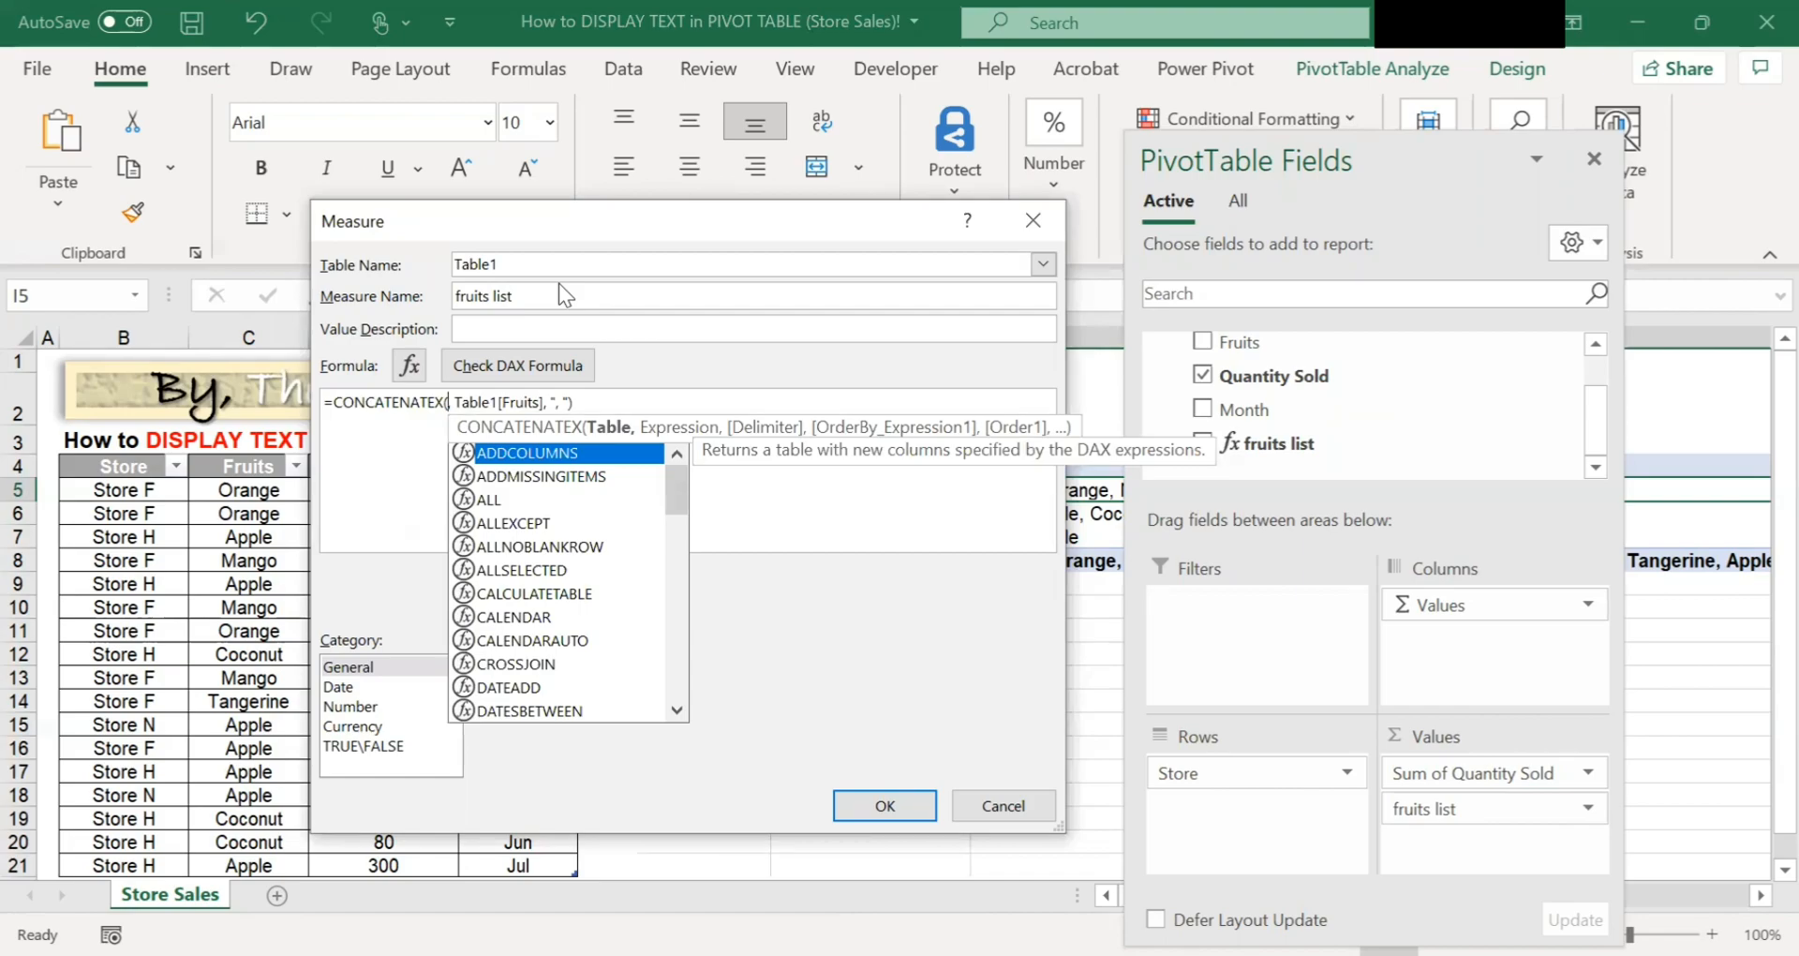
text(VALUES,)
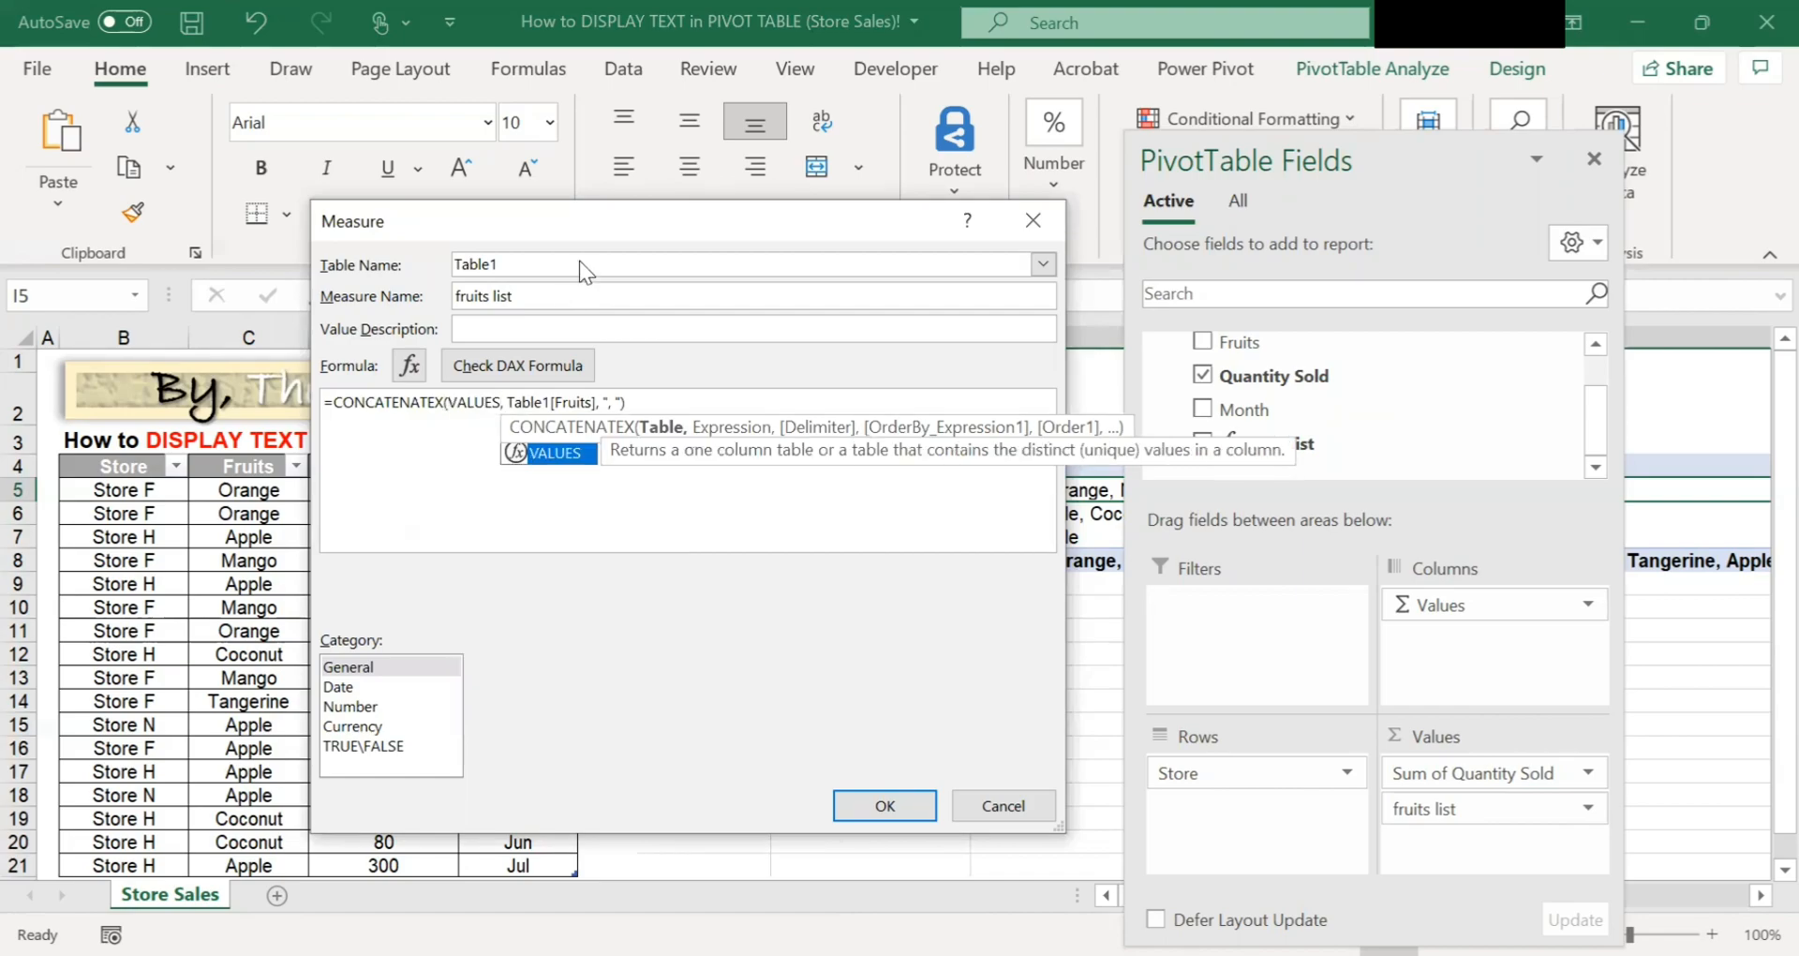
double_click(578, 447)
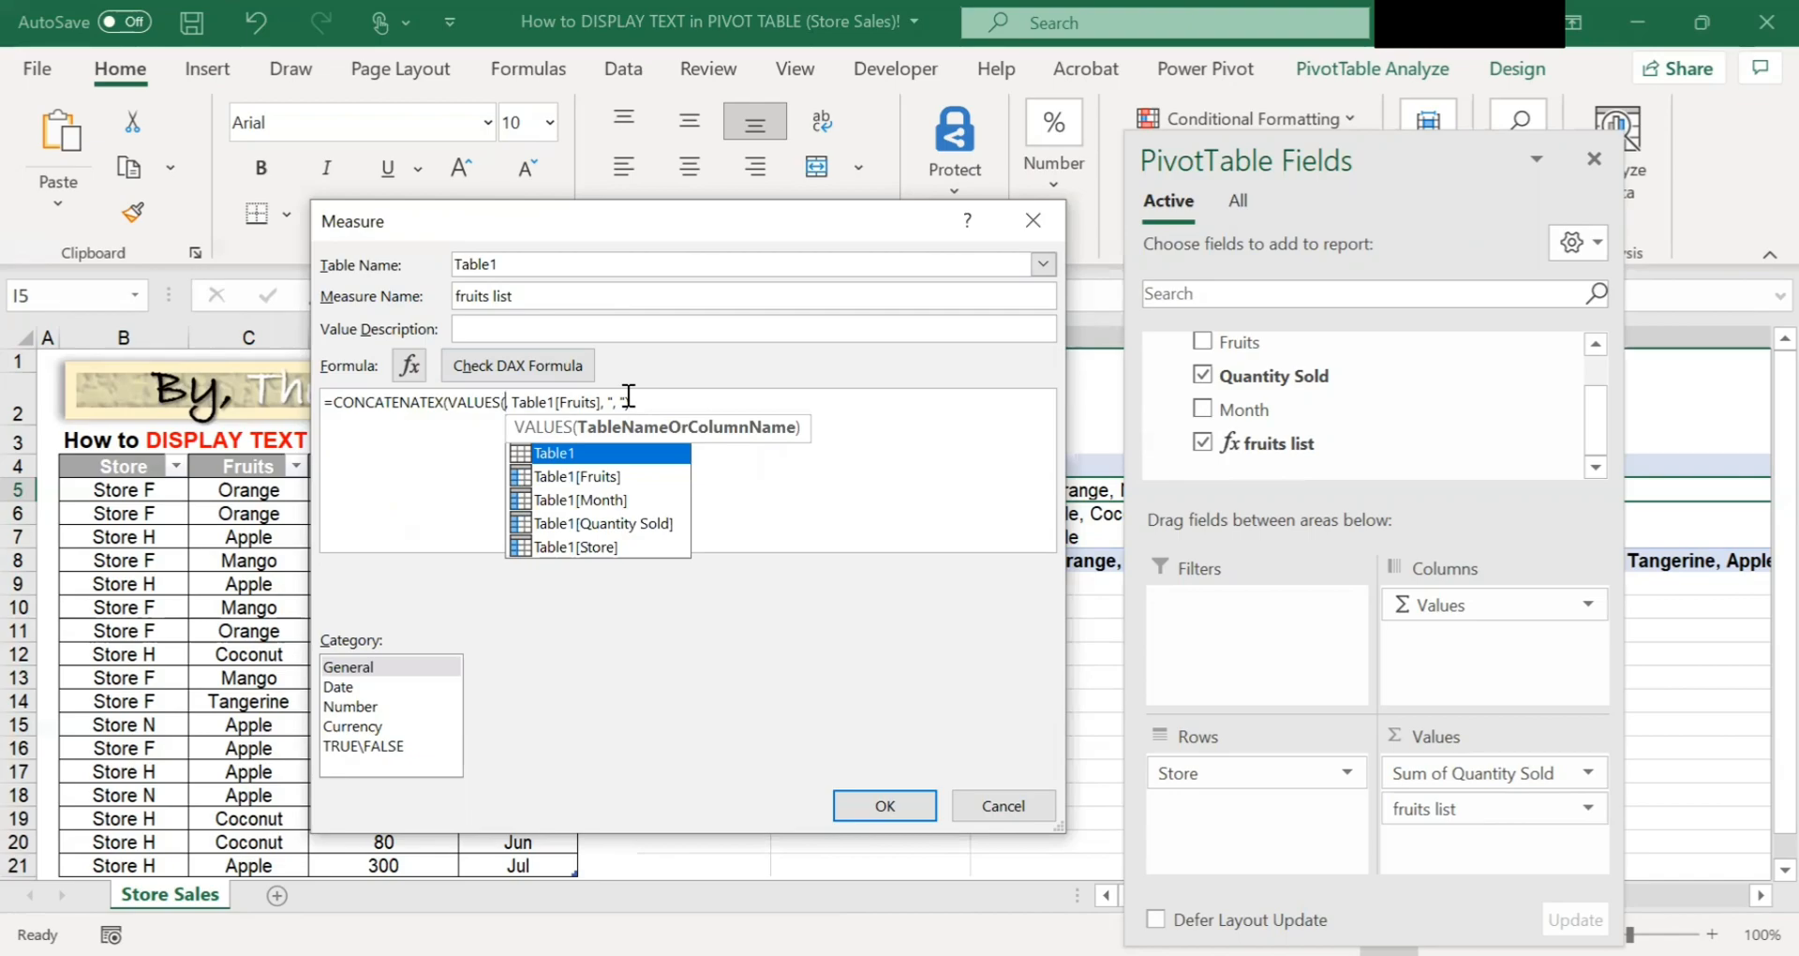
text(ta)
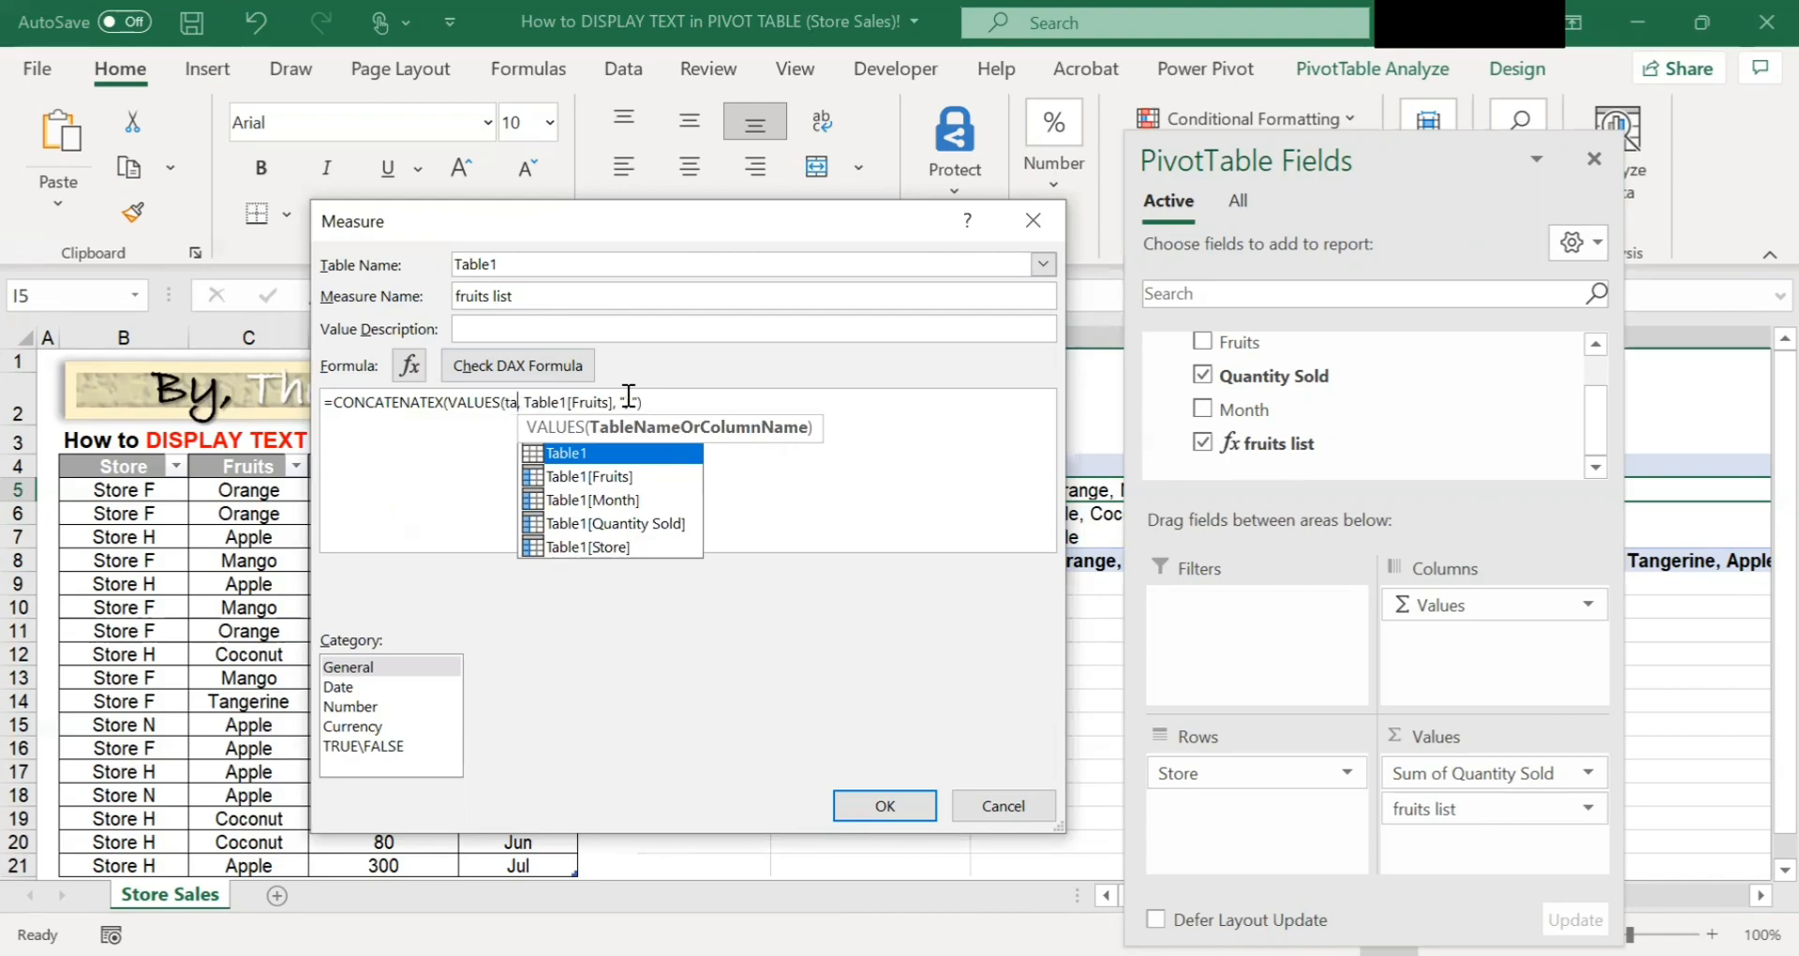
click(626, 478)
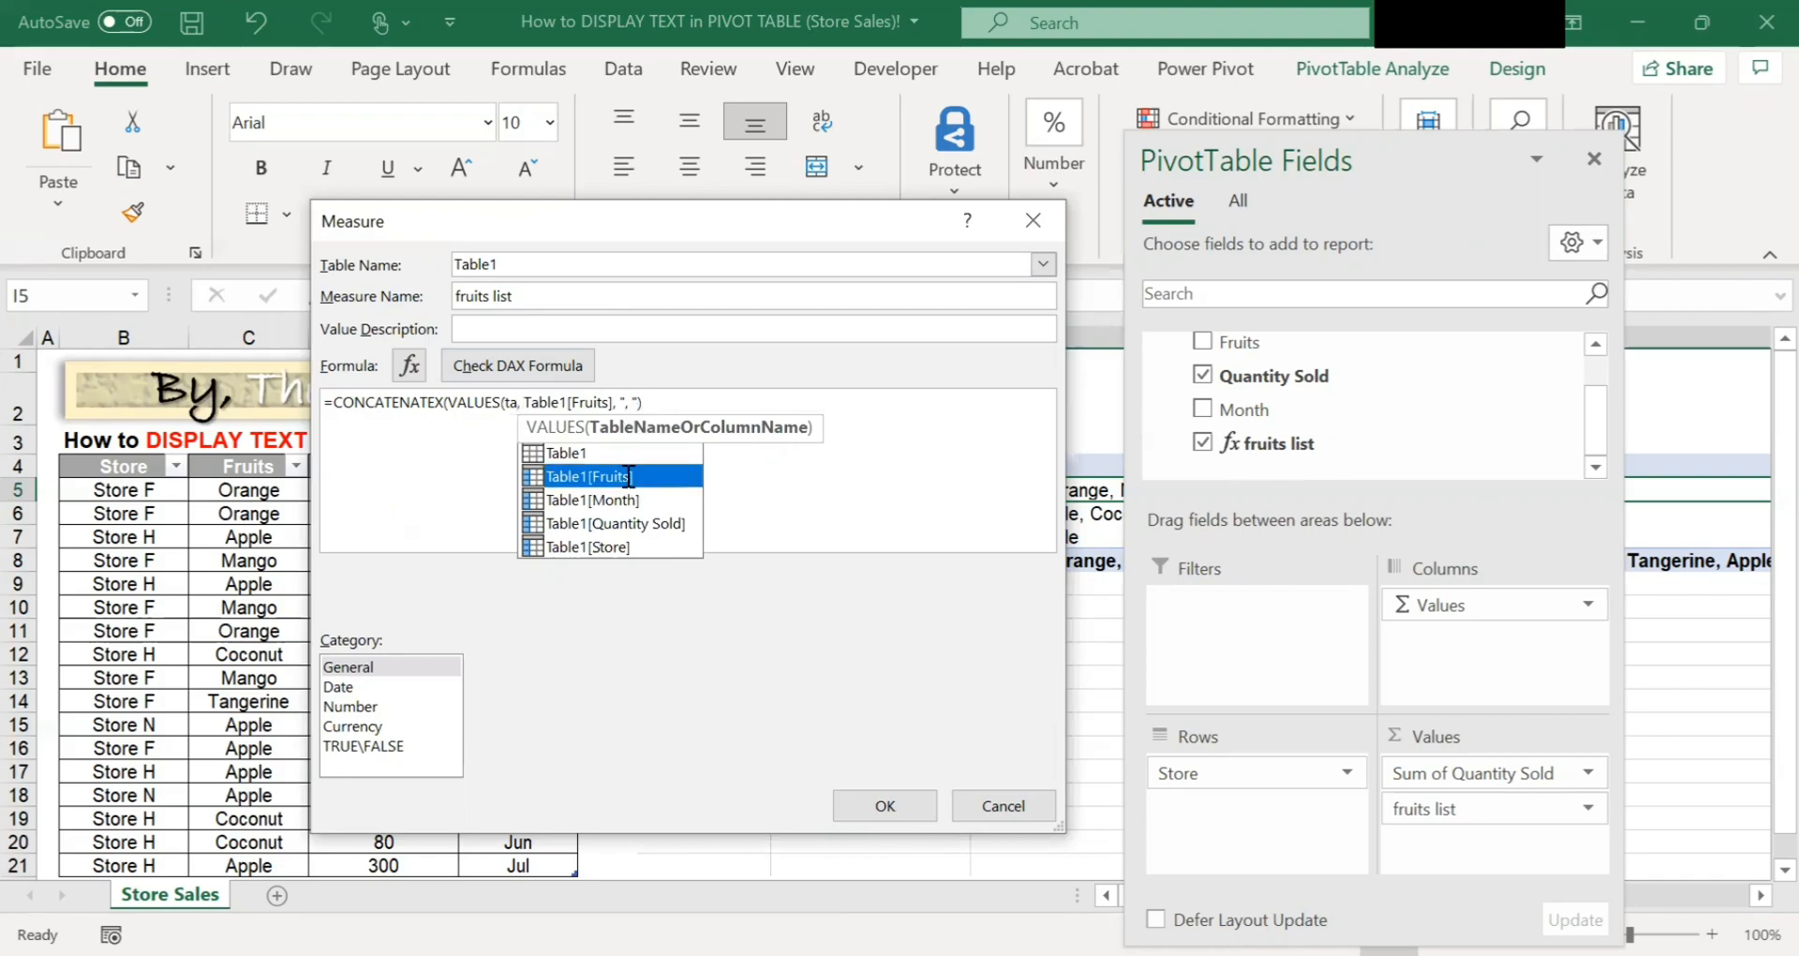
double_click(626, 476)
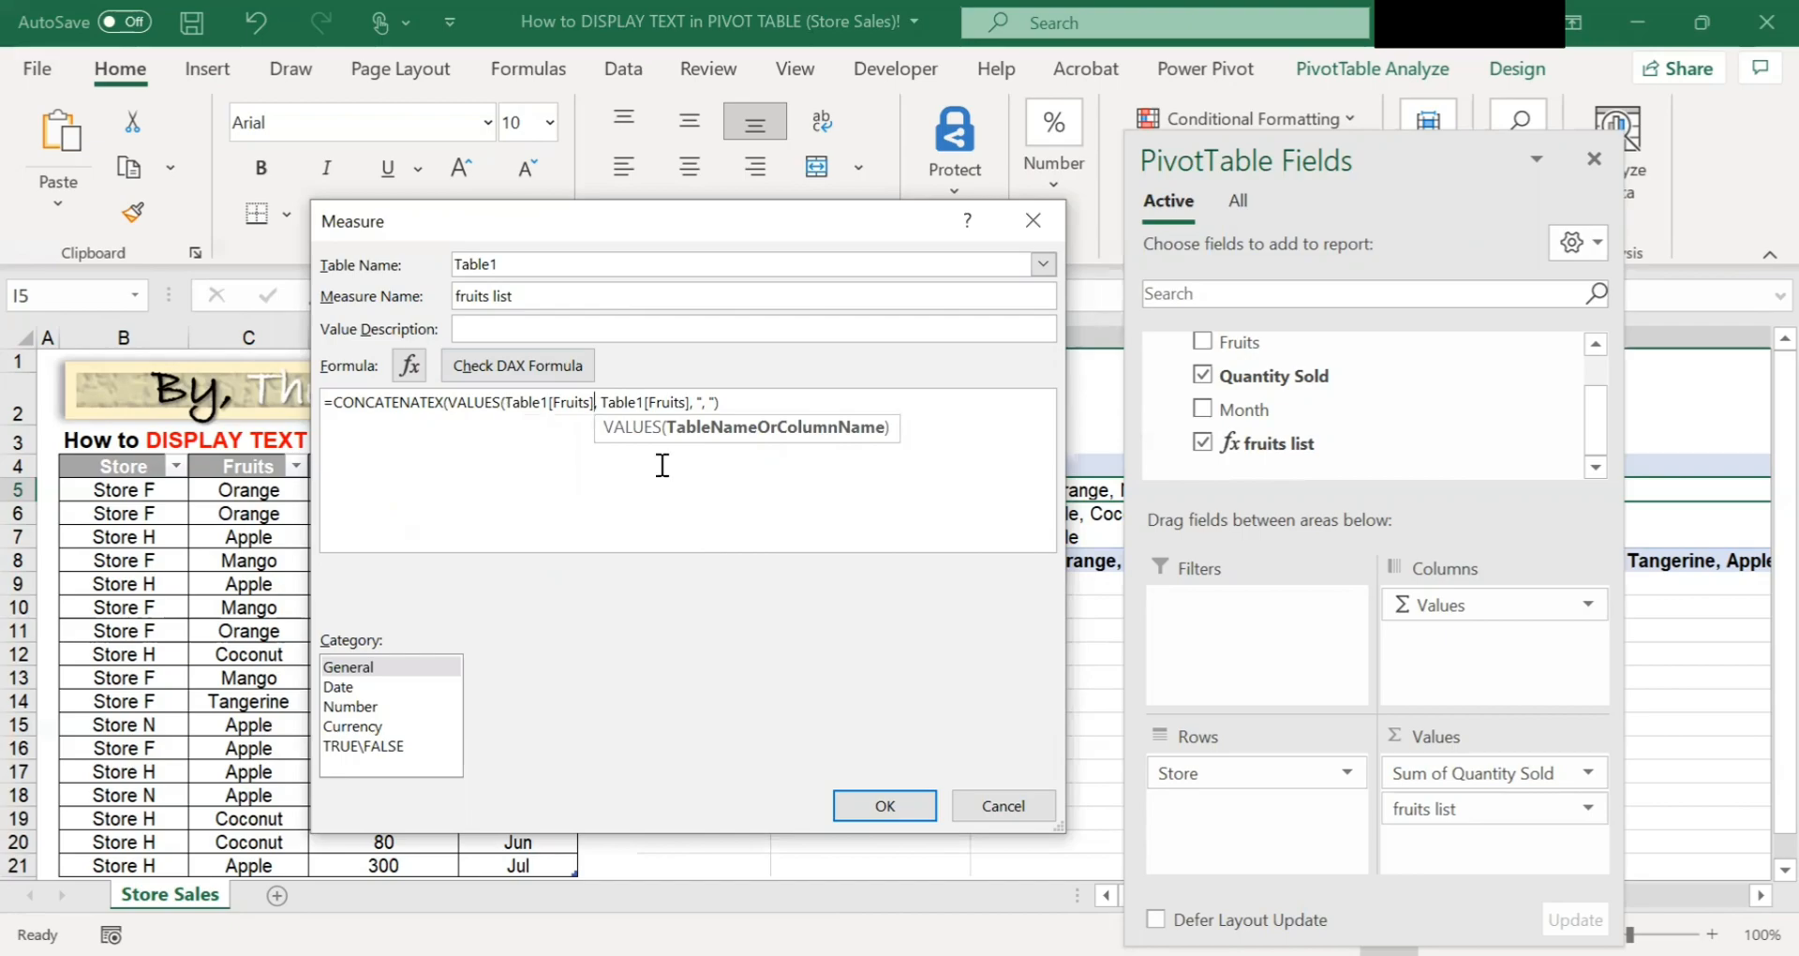
text())
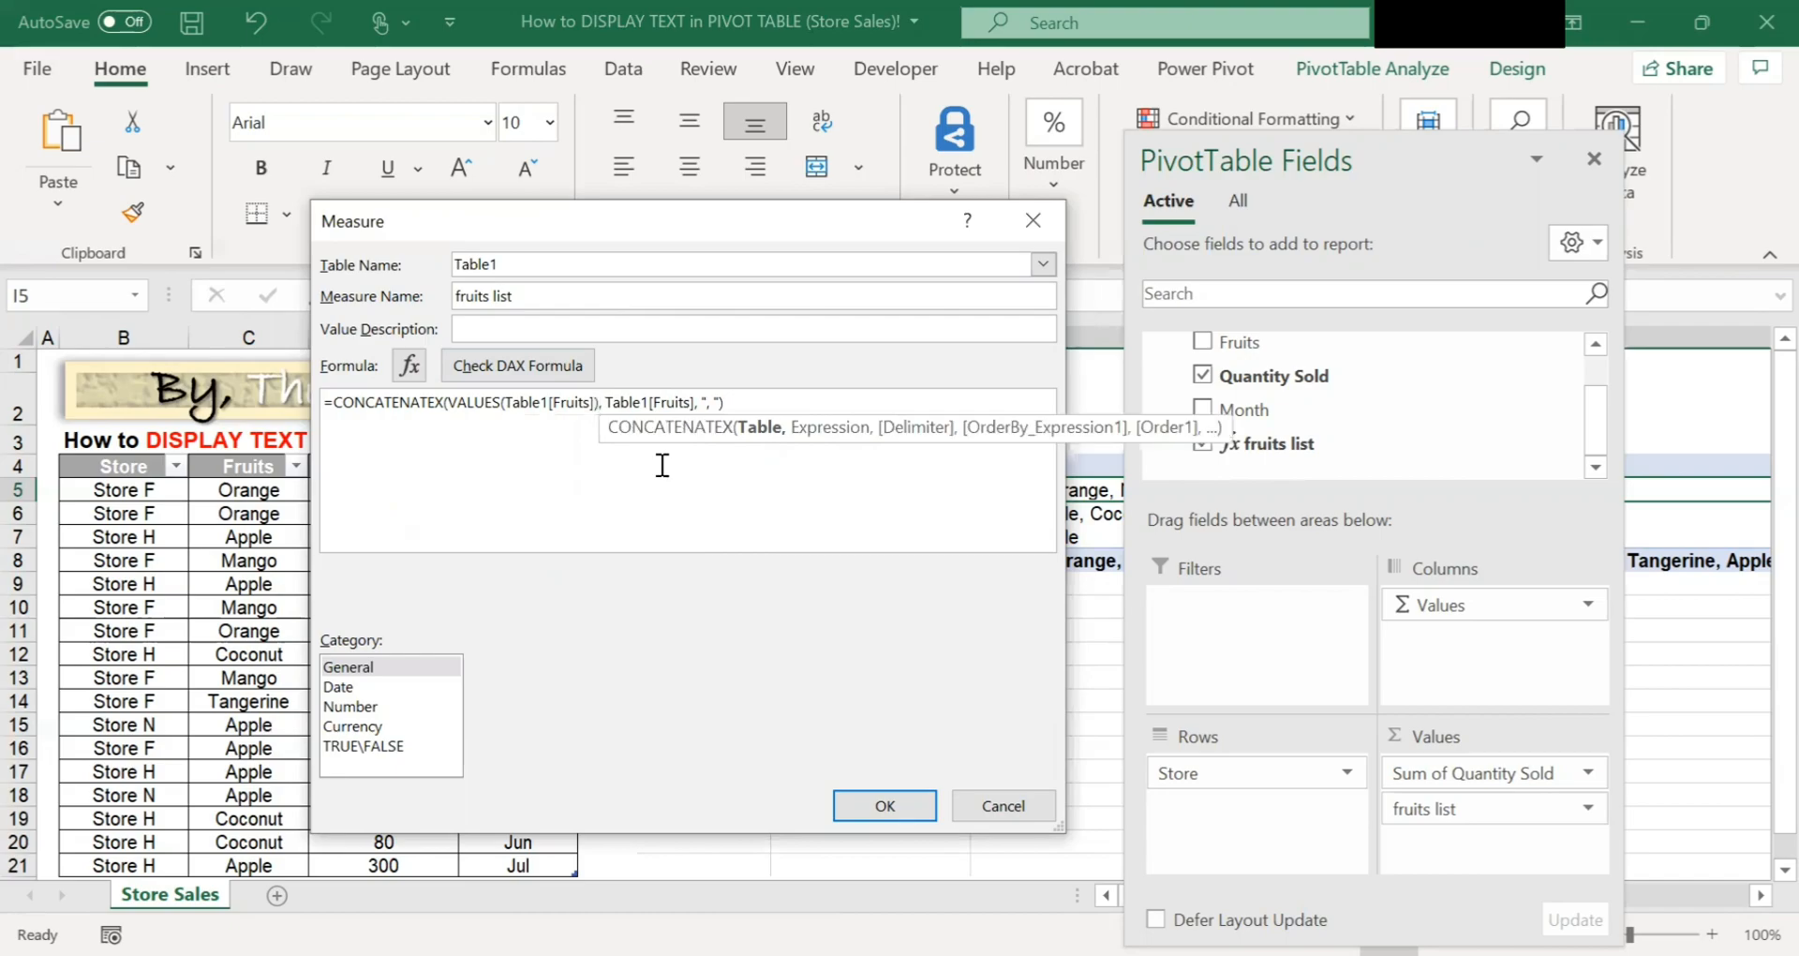
Enlarge the formula text, check the DAX formula for errors, and save the edited measure.
click(801, 412)
scroll(793, 491, up, 3)
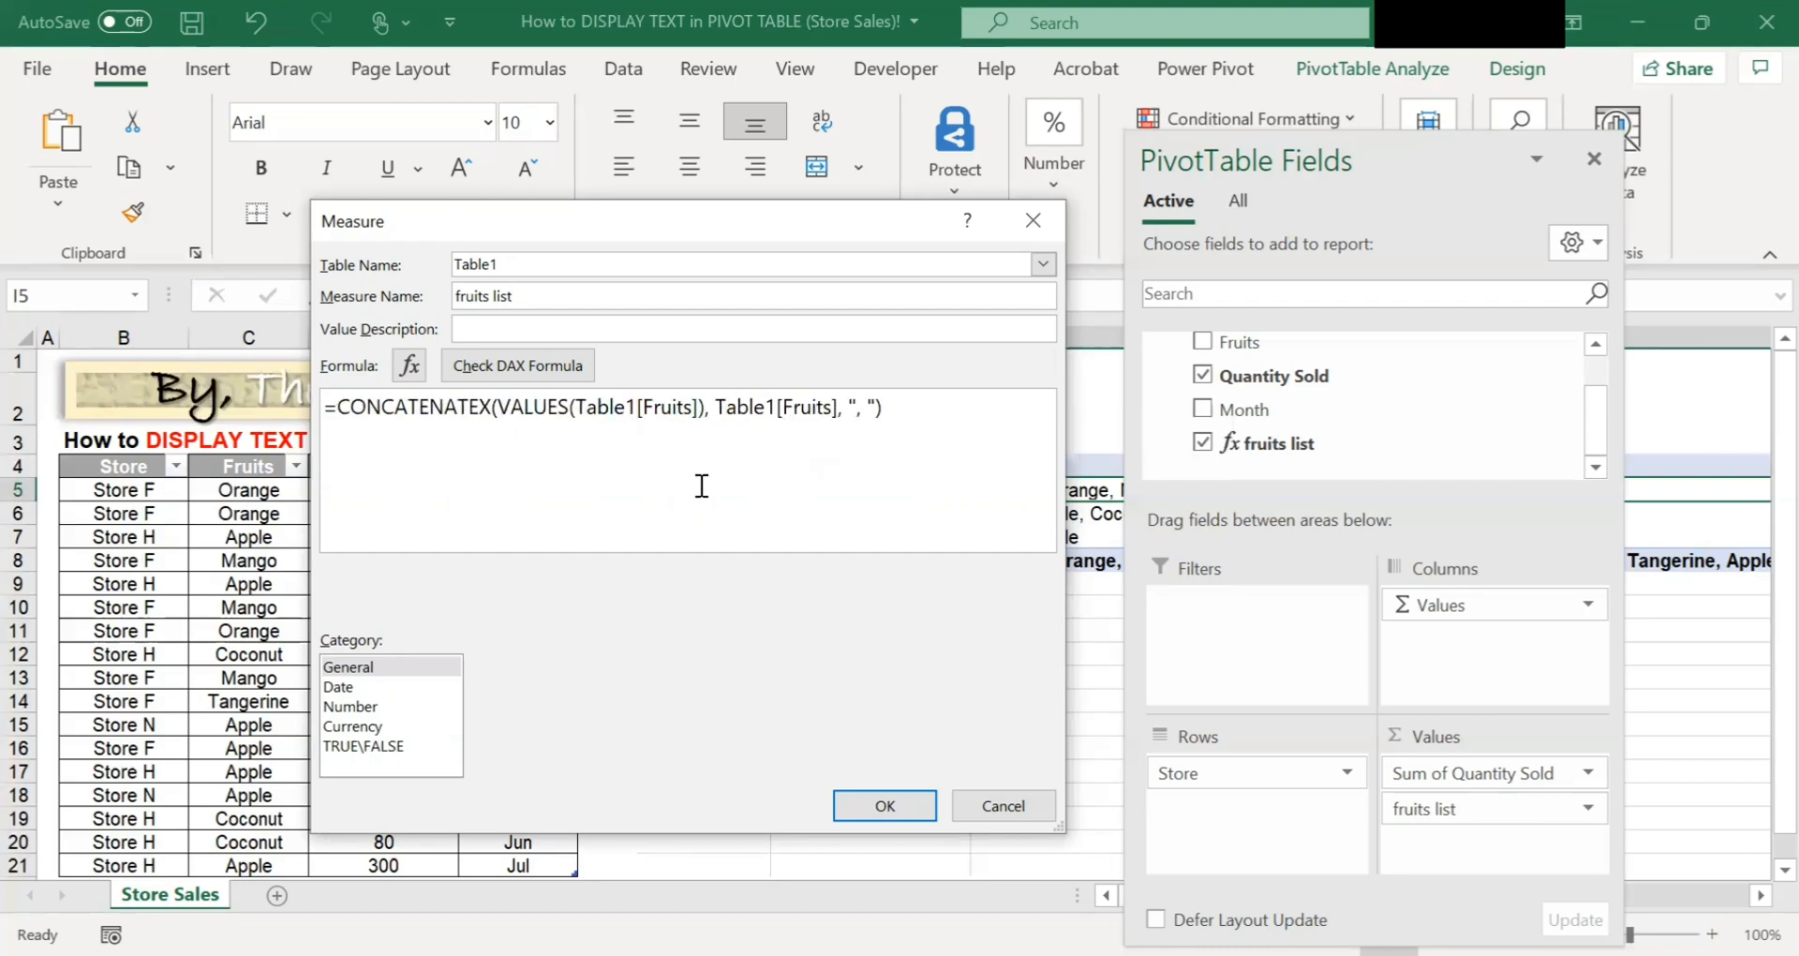
scroll(629, 455, up, 1)
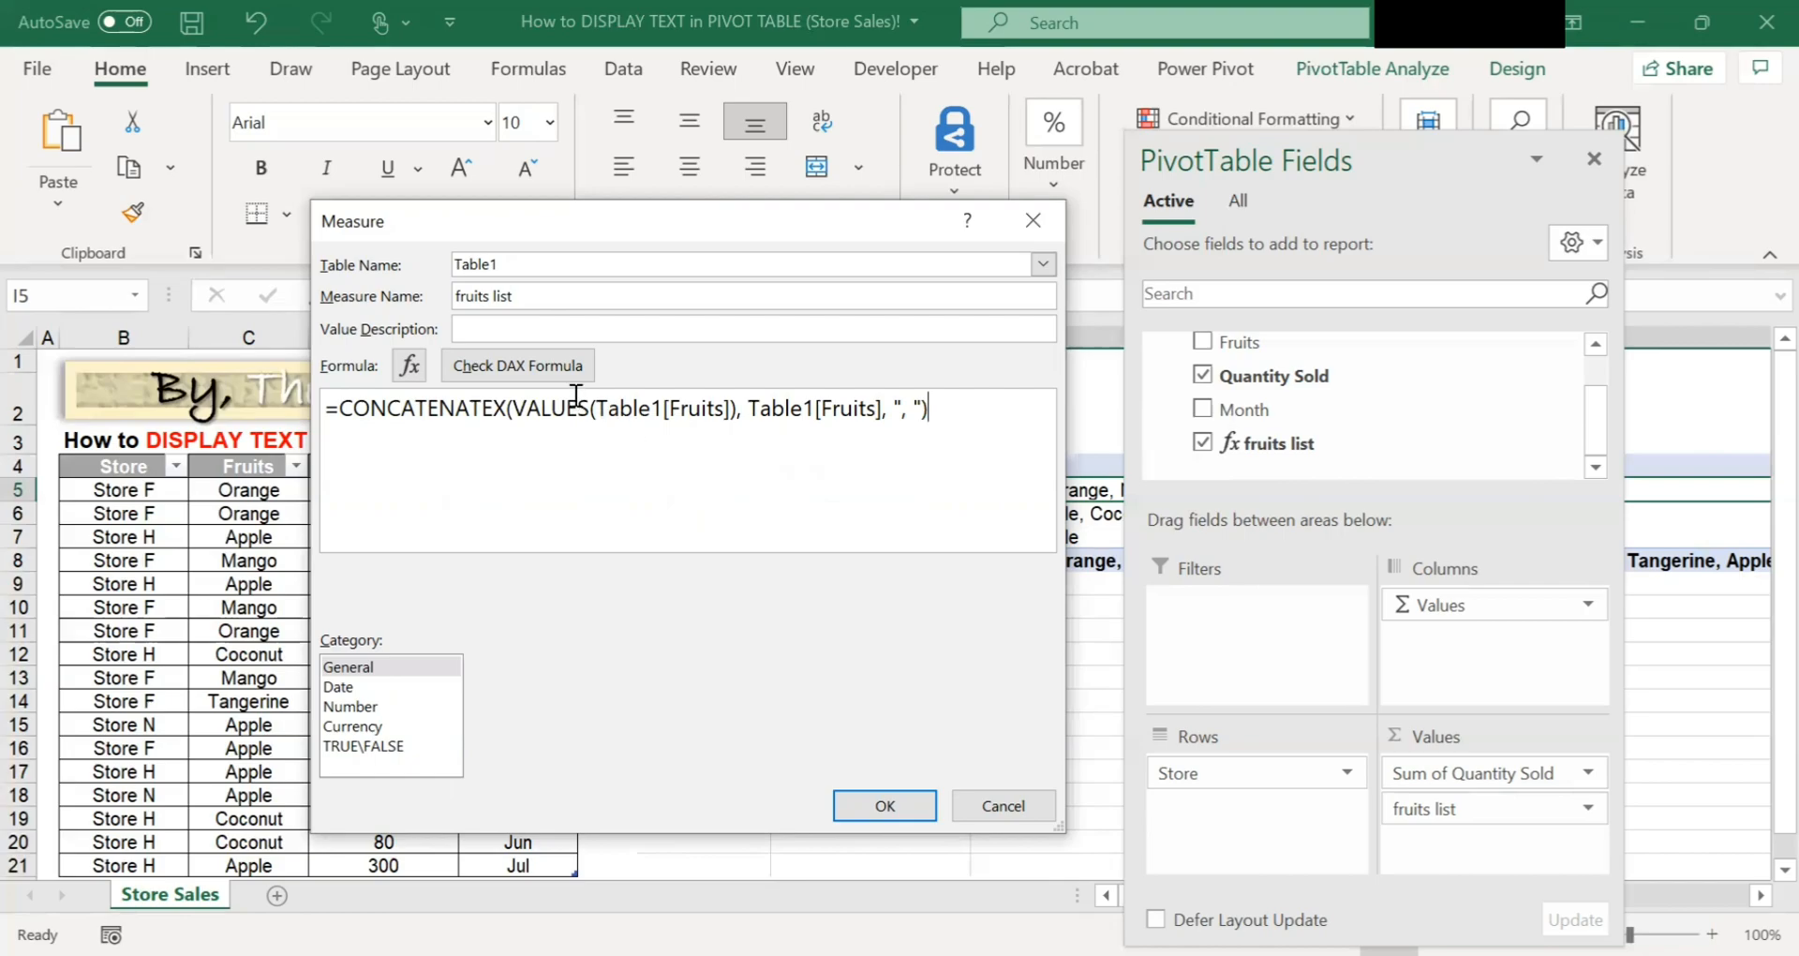
click(515, 364)
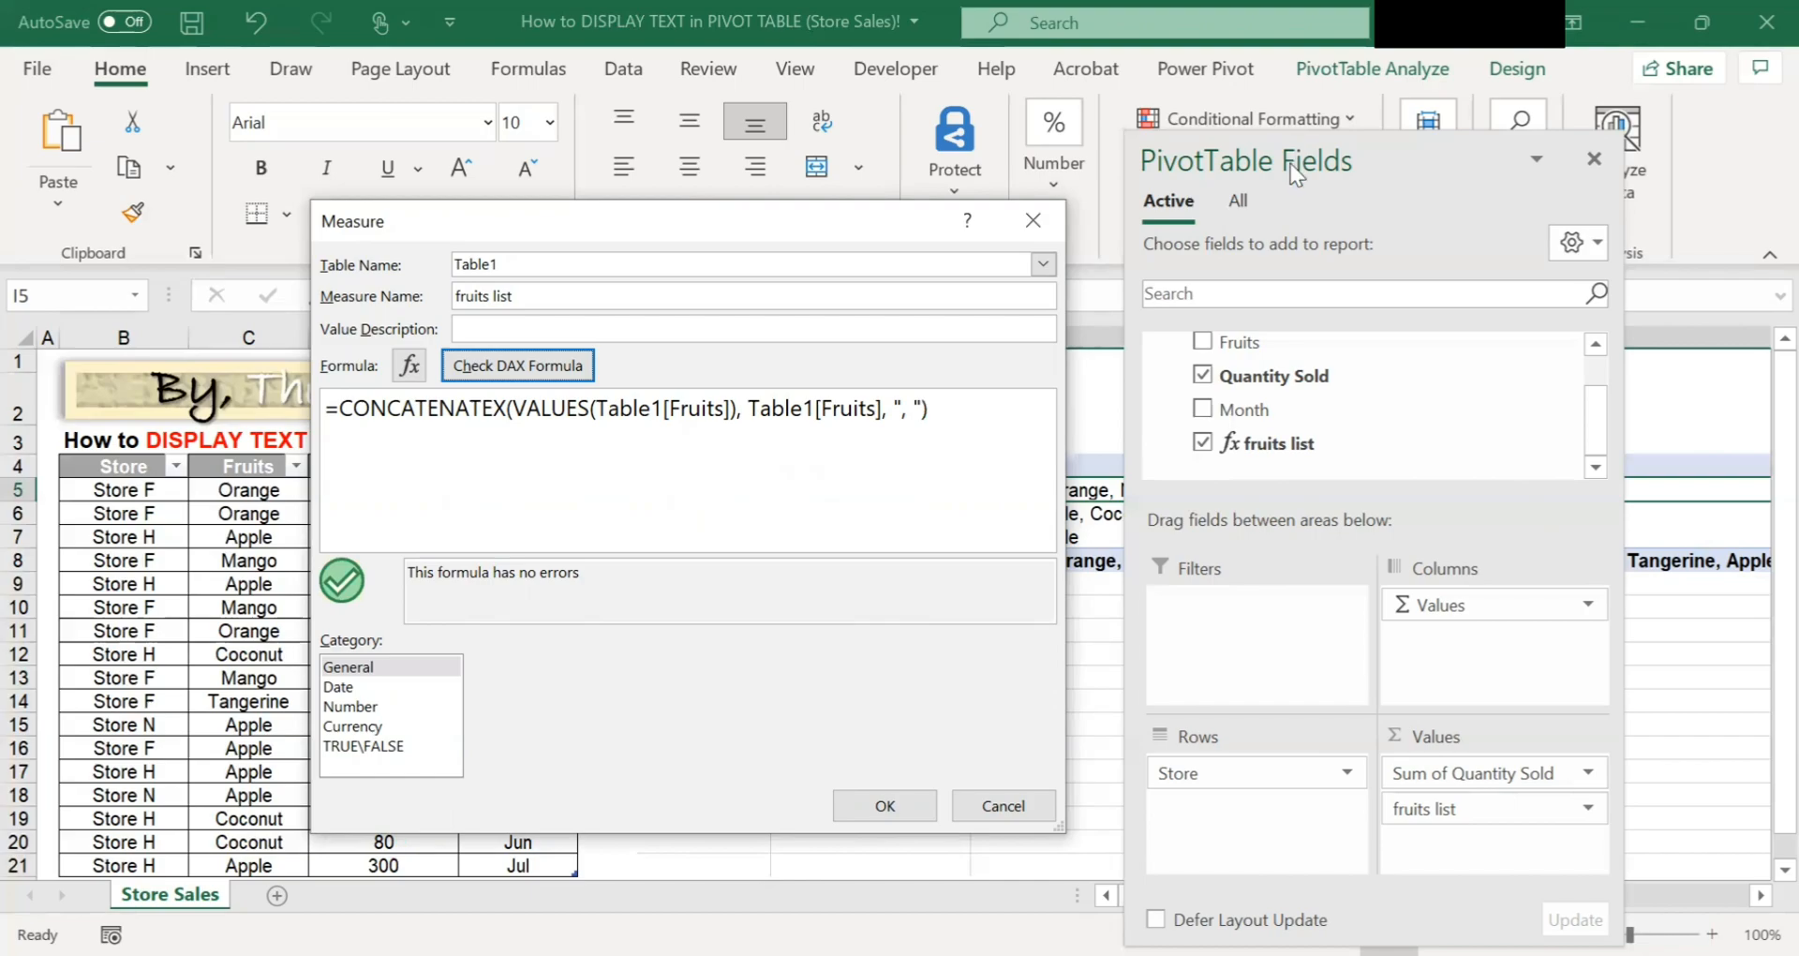
click(892, 801)
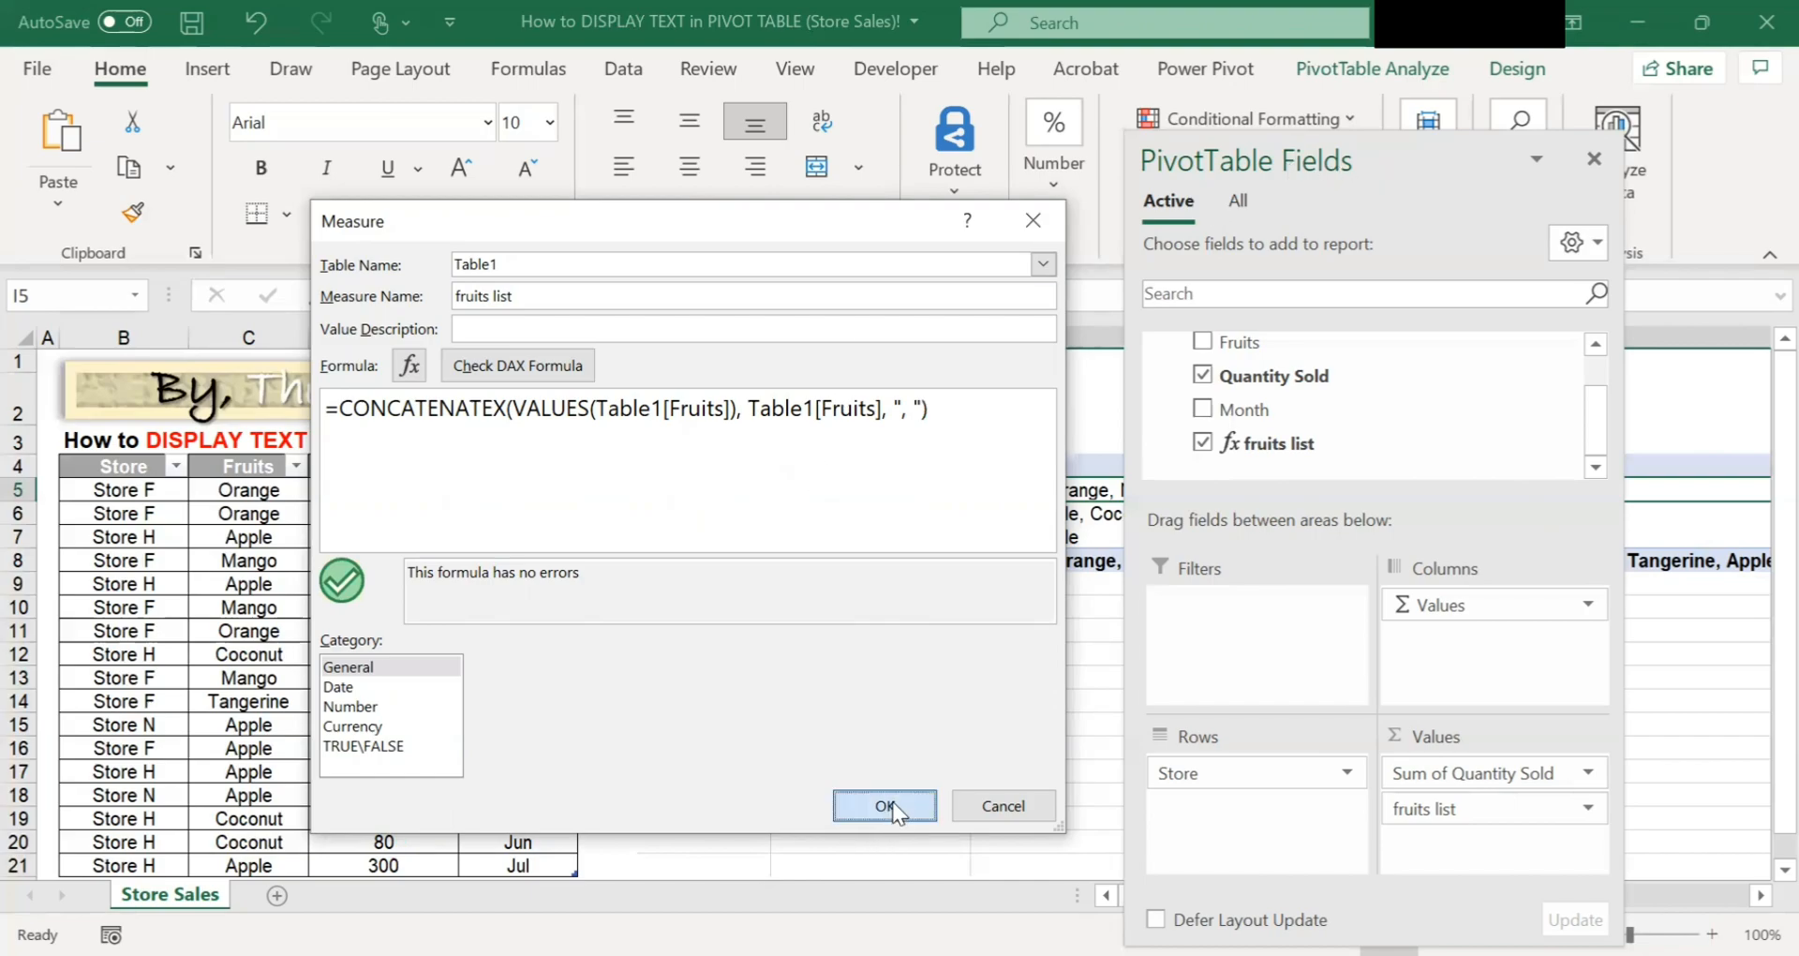
Review the distinct fruits listed for each store and the grand total in the PivotTable.
double_click(1400, 152)
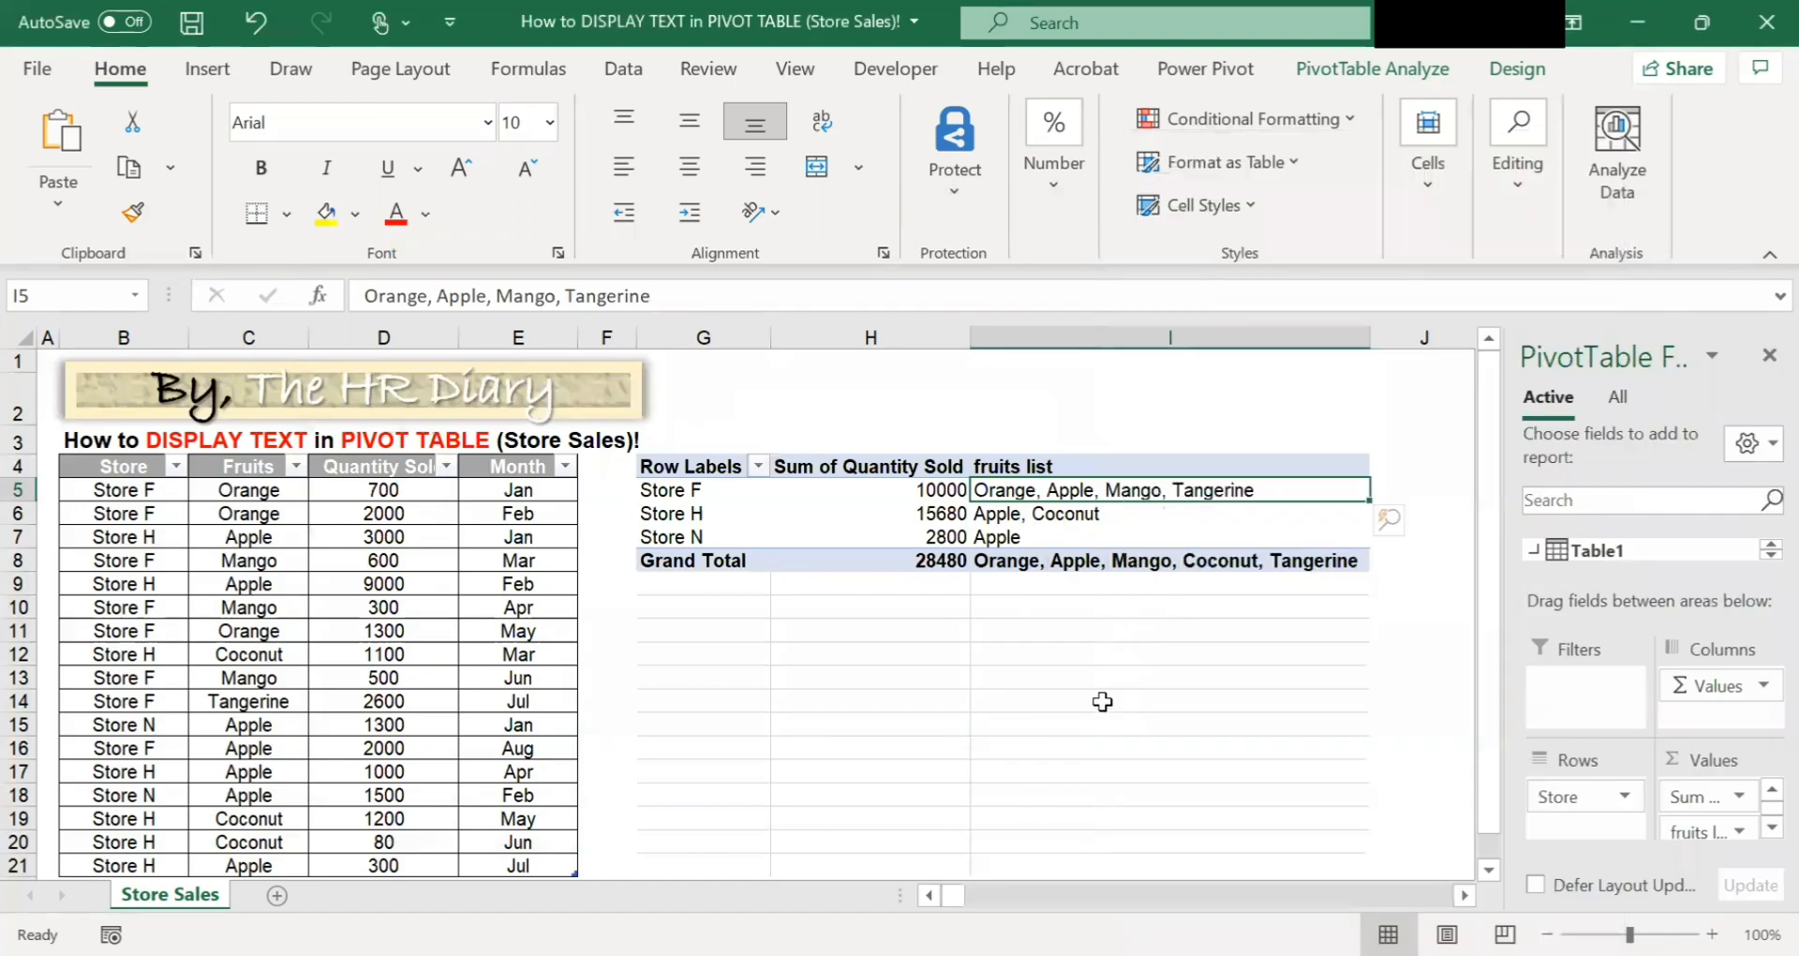
click(1102, 701)
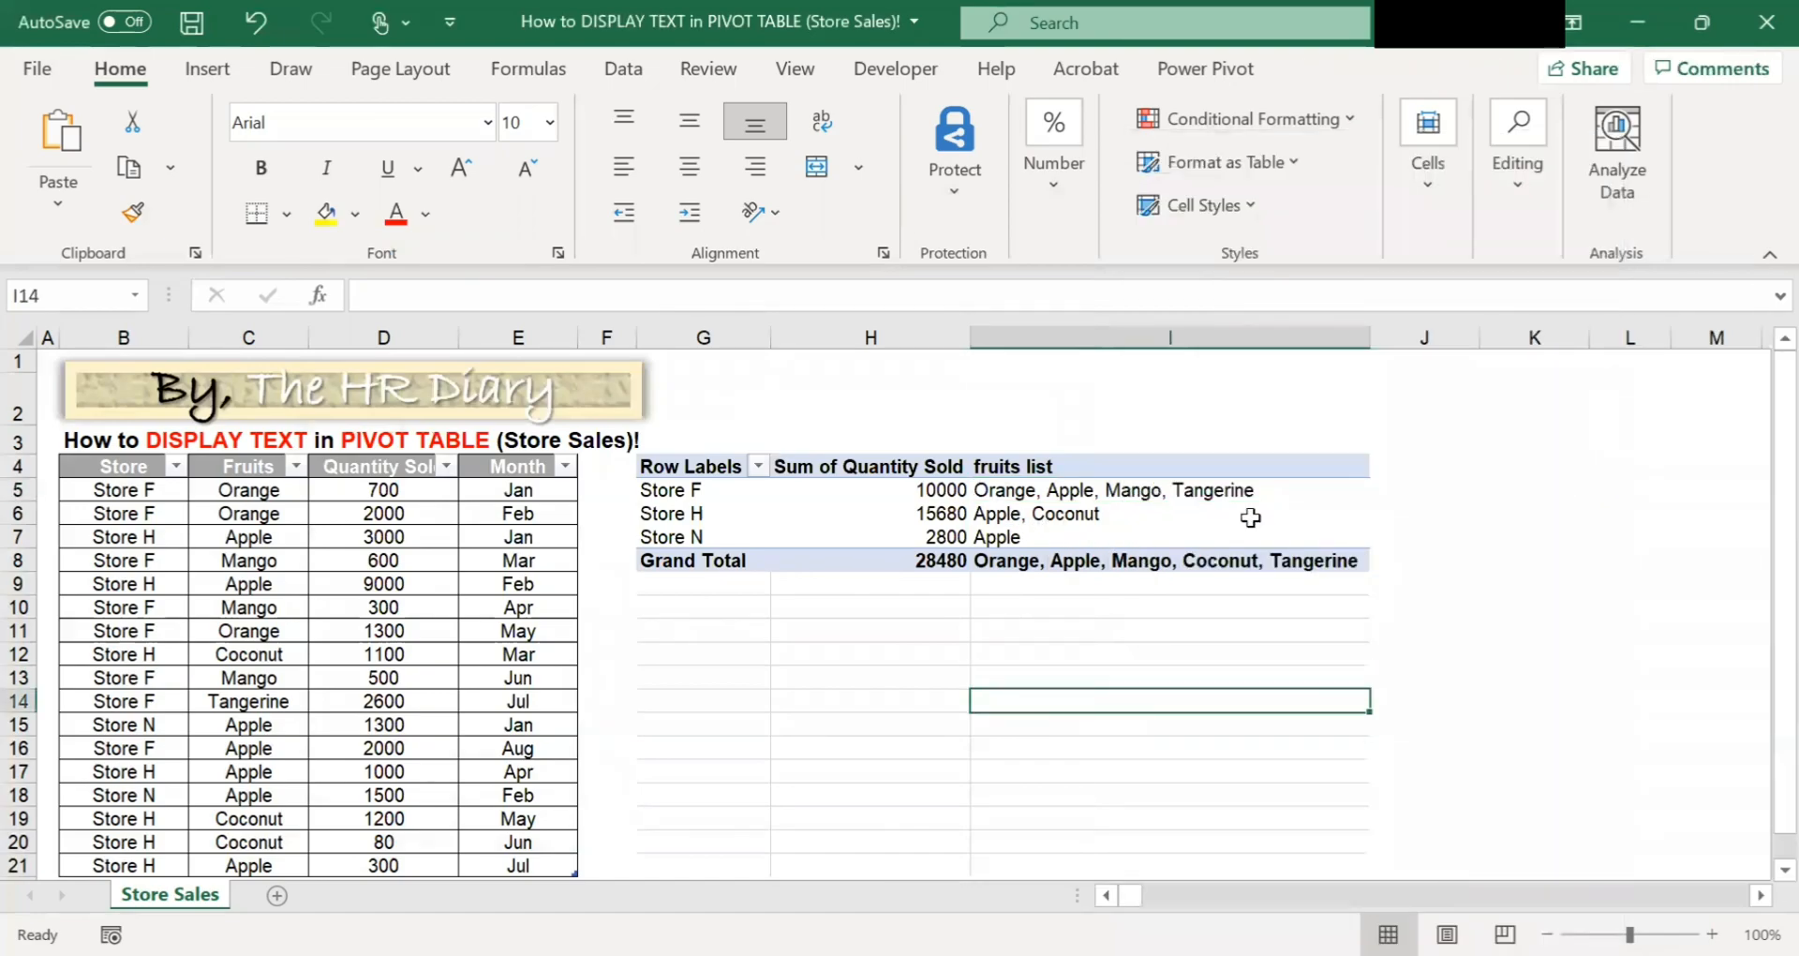
mouse_move(1251, 517)
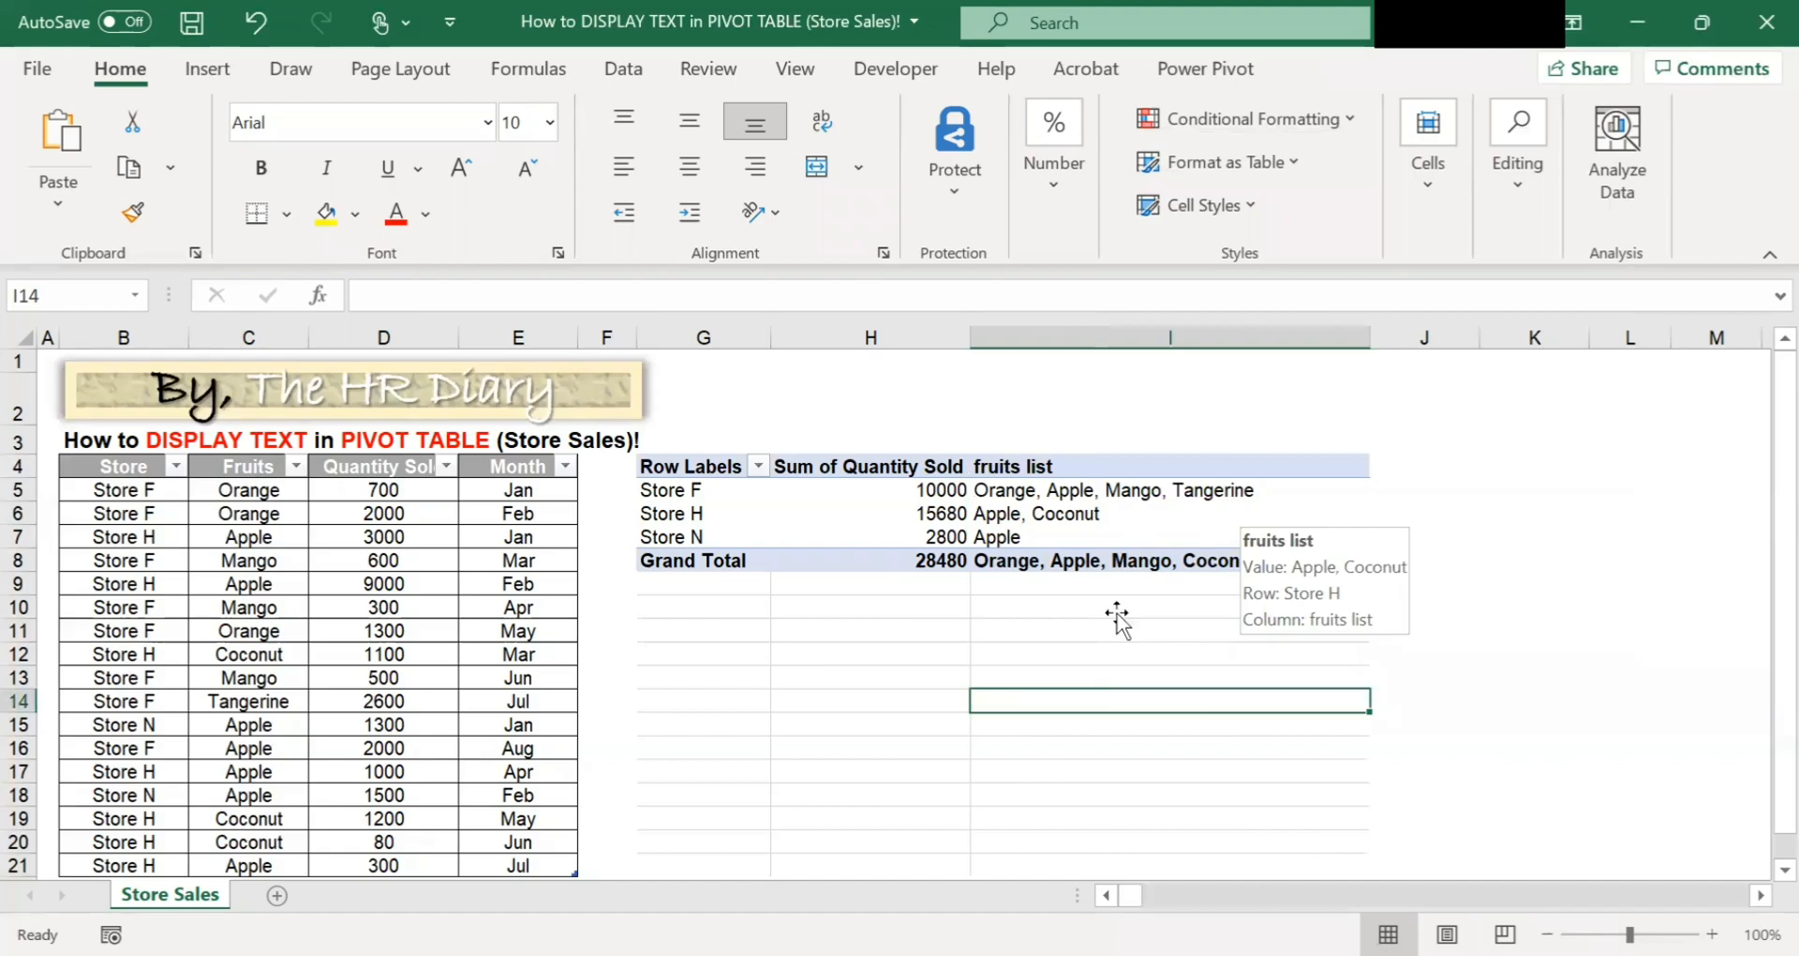
key(Up)
key(Up)
key(Up)
key(Up)
mouse_move(1141, 537)
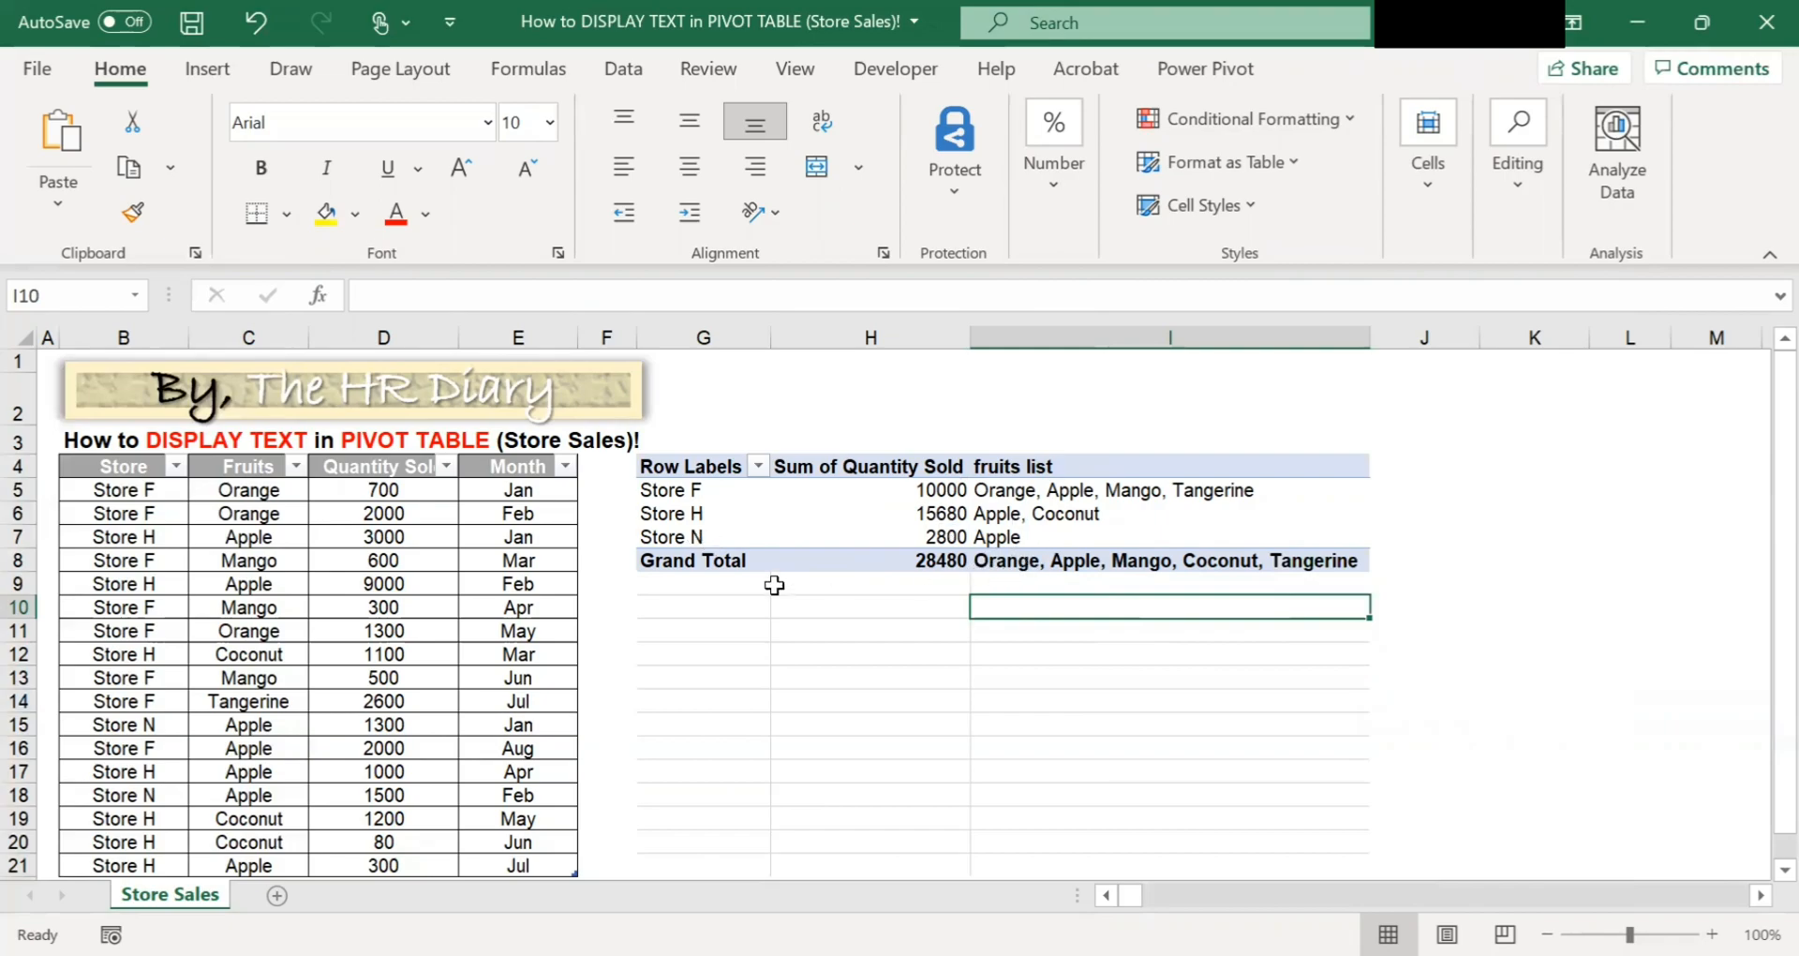
click(919, 561)
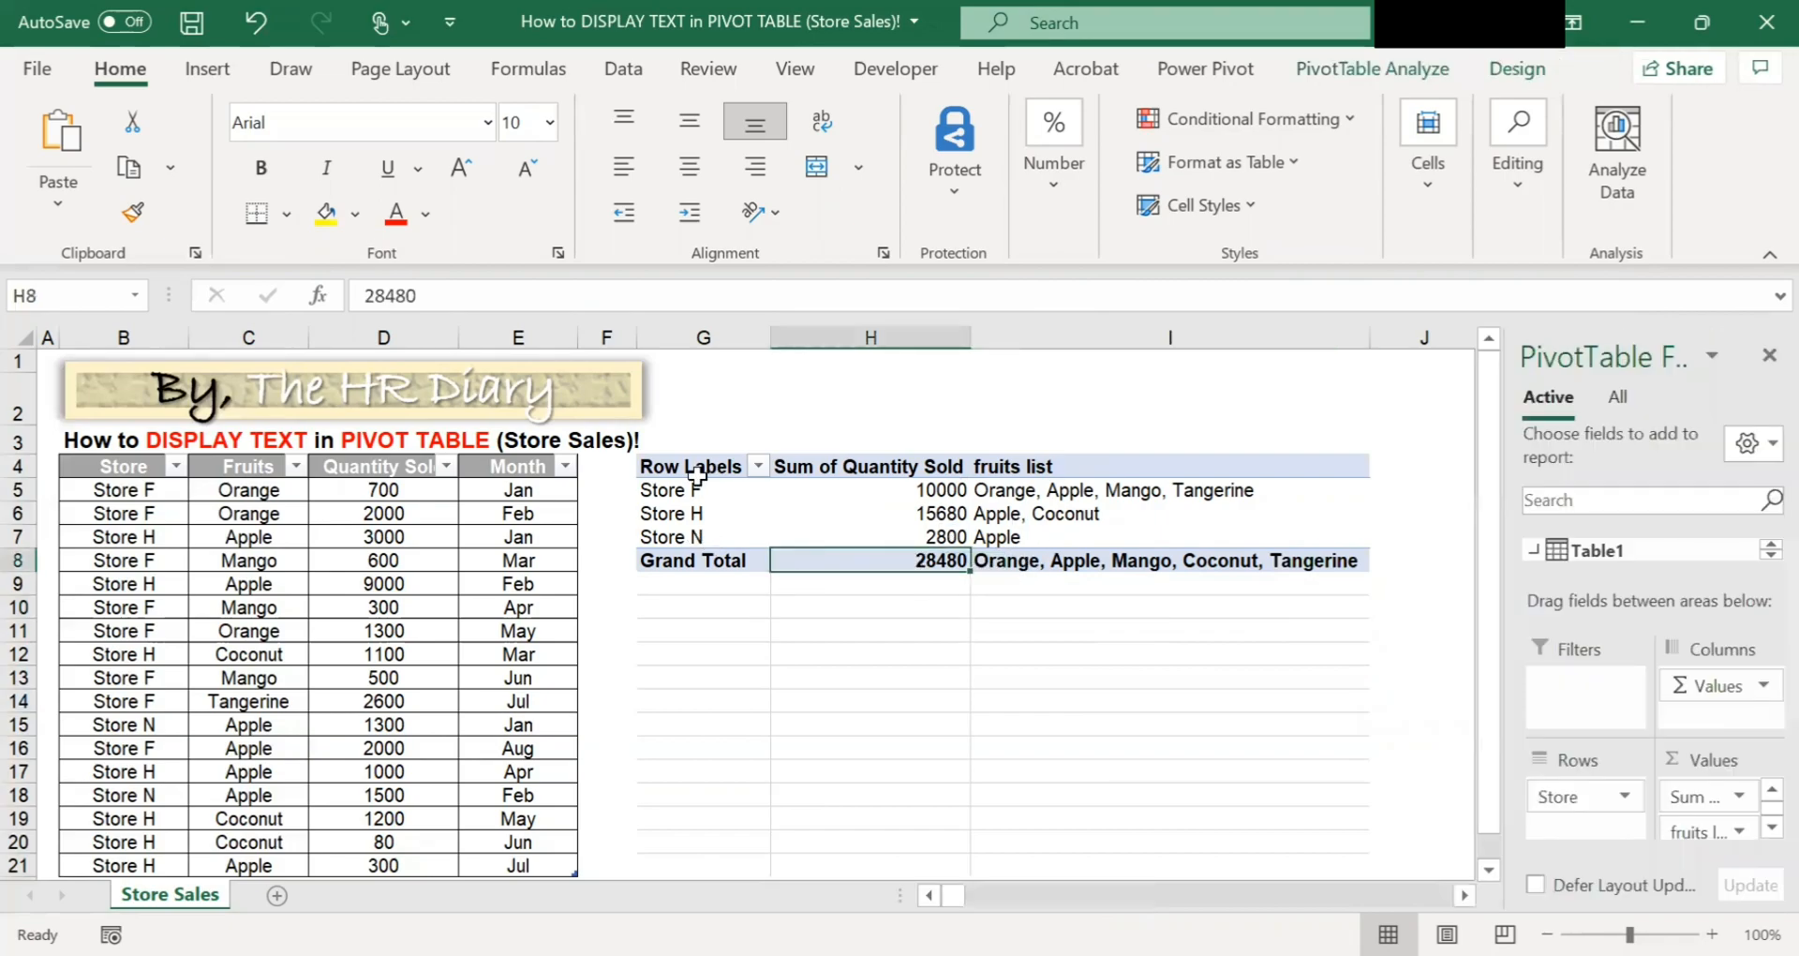
click(1038, 560)
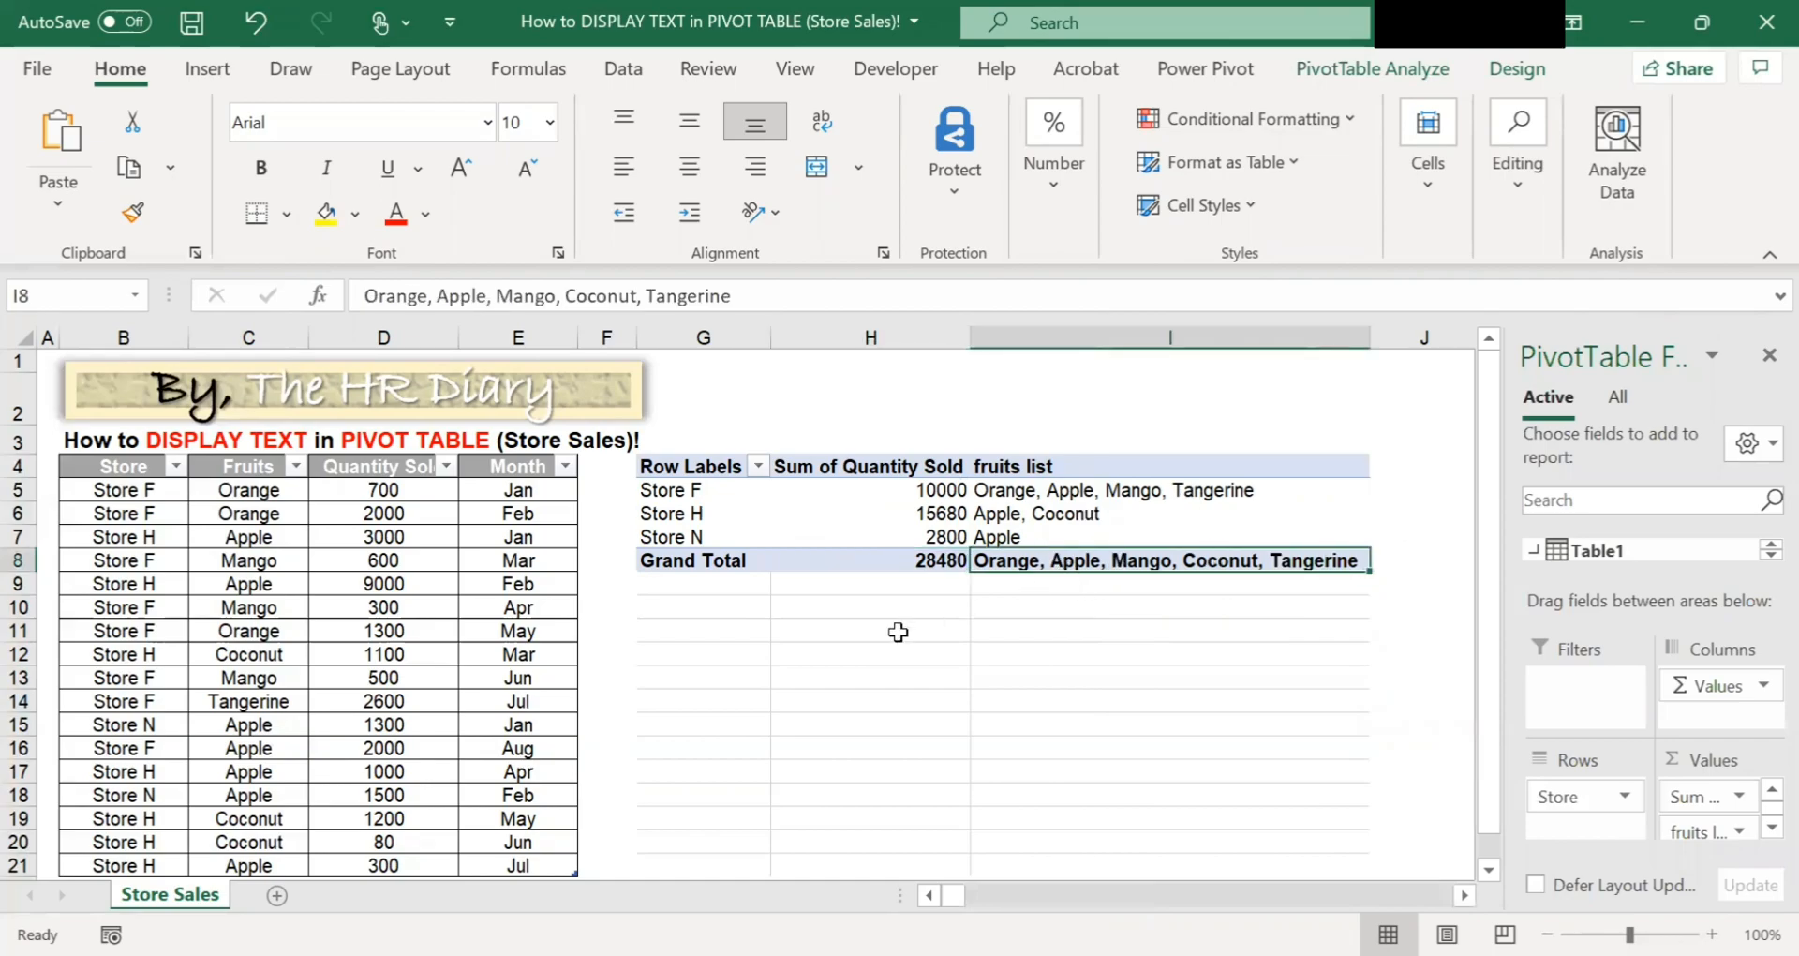